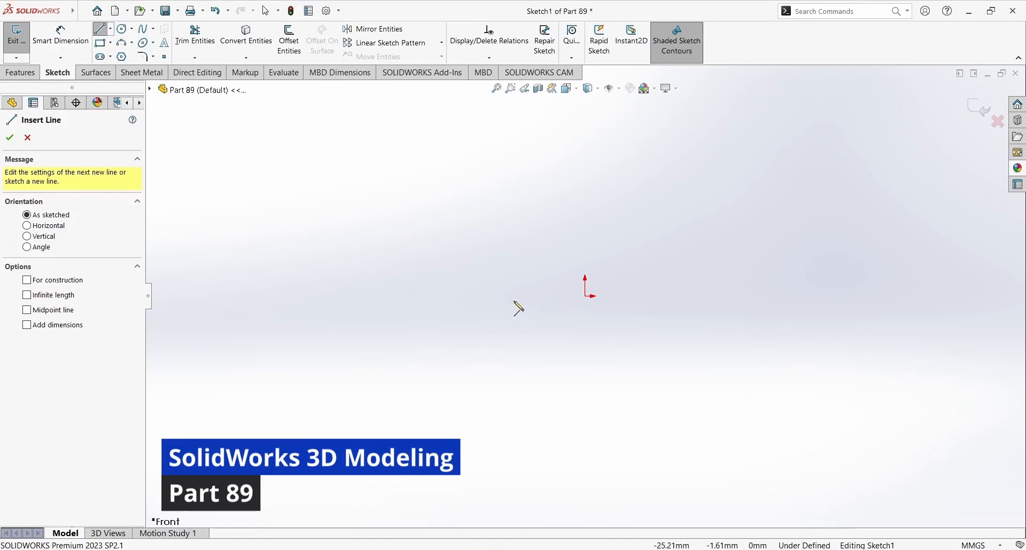
Sketch a closed arch profile: a base line about 48 mm long through the origin, sides about 43 mm high and a tangent arc joining them.
{"action": "mouse_move", "coordinate": [525, 296]}
{"action": "left_mouse_down"}
{"action": "mouse_move", "coordinate": [694, 307]}
{"action": "mouse_move", "coordinate": [665, 303]}
{"action": "left_mouse_up"}
{"action": "left_click", "coordinate": [663, 298]}
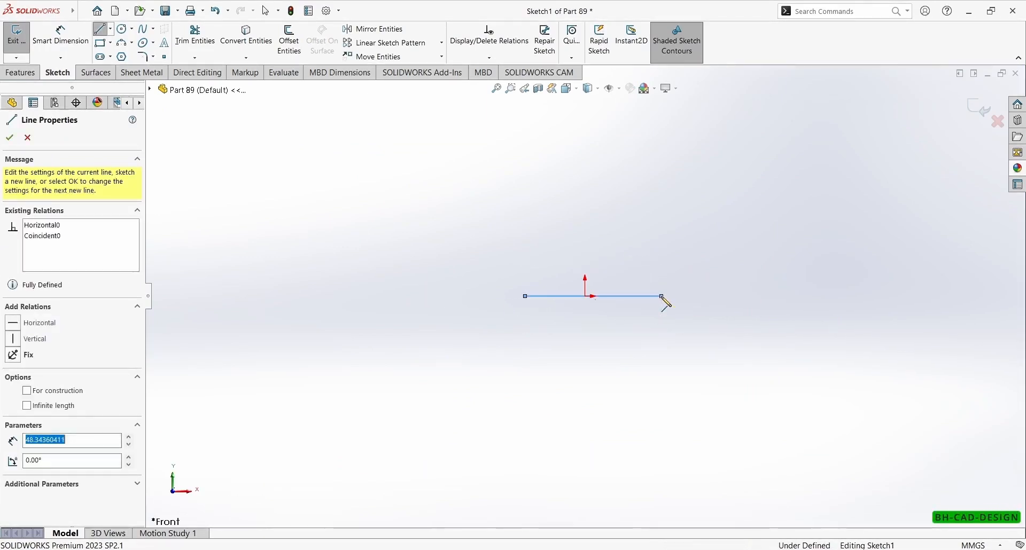
{"action": "left_click", "coordinate": [662, 177]}
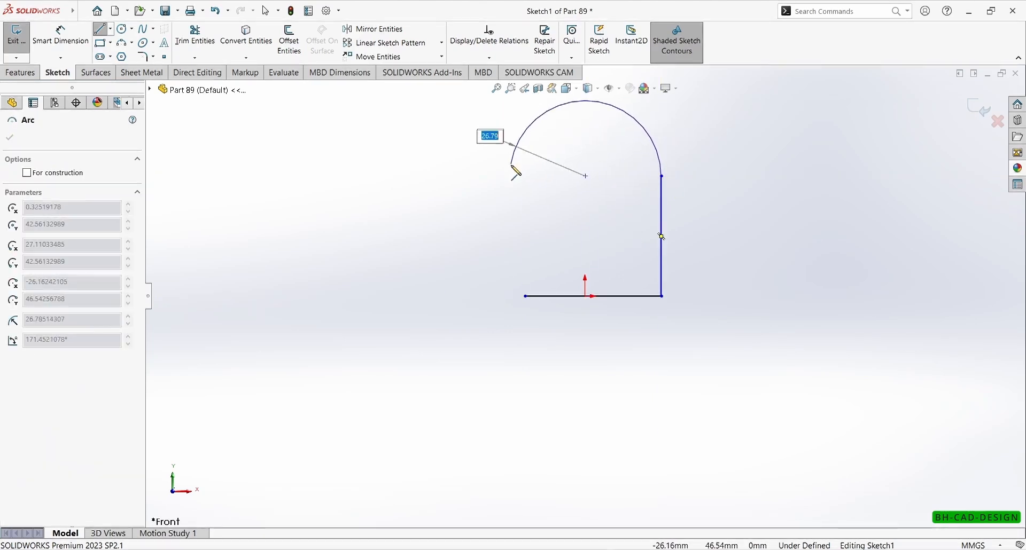
{"action": "left_click", "coordinate": [526, 176]}
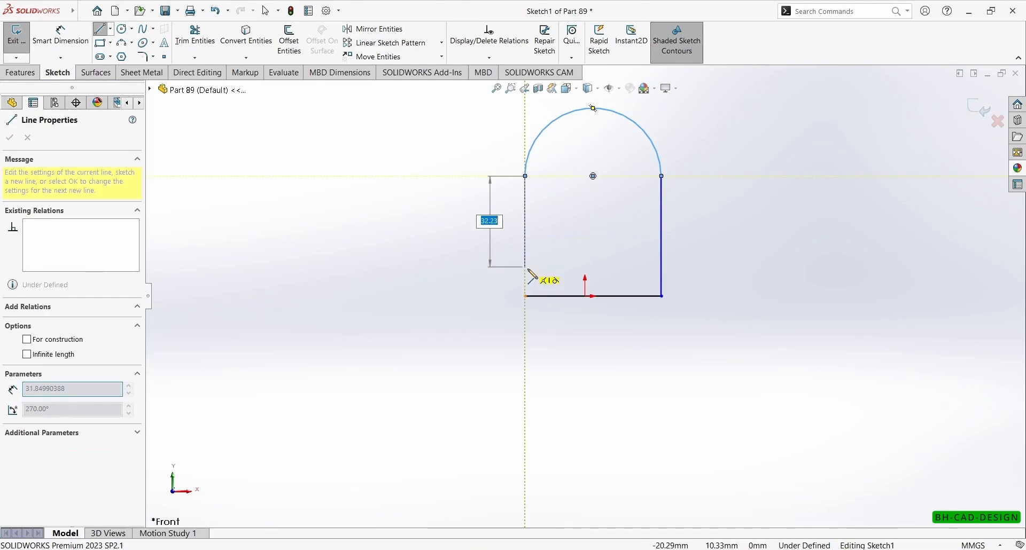
{"action": "left_click", "coordinate": [525, 296]}
{"action": "key", "text": "Escape"}
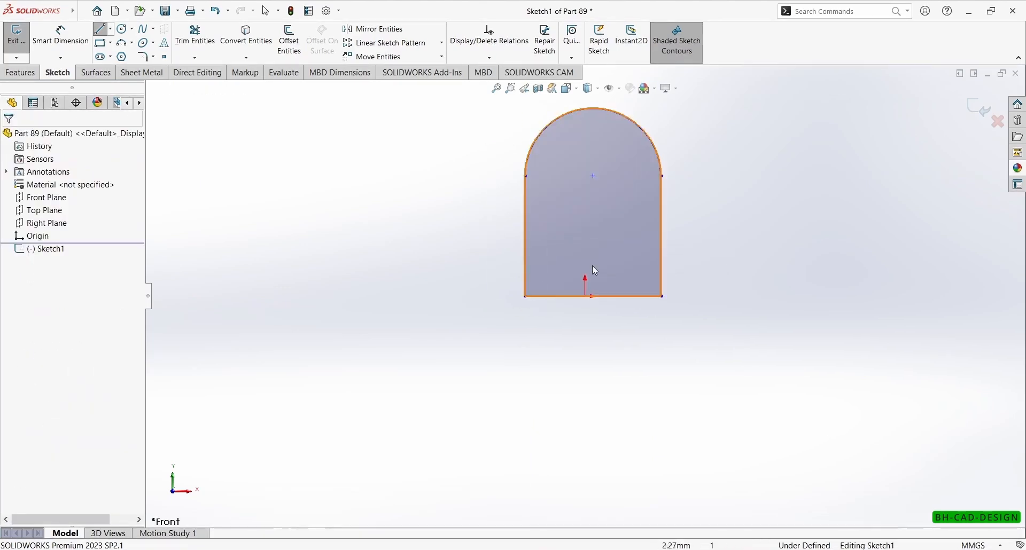
Add a vertical relation between the arc's centre point and the origin.
{"action": "left_click", "coordinate": [593, 176]}
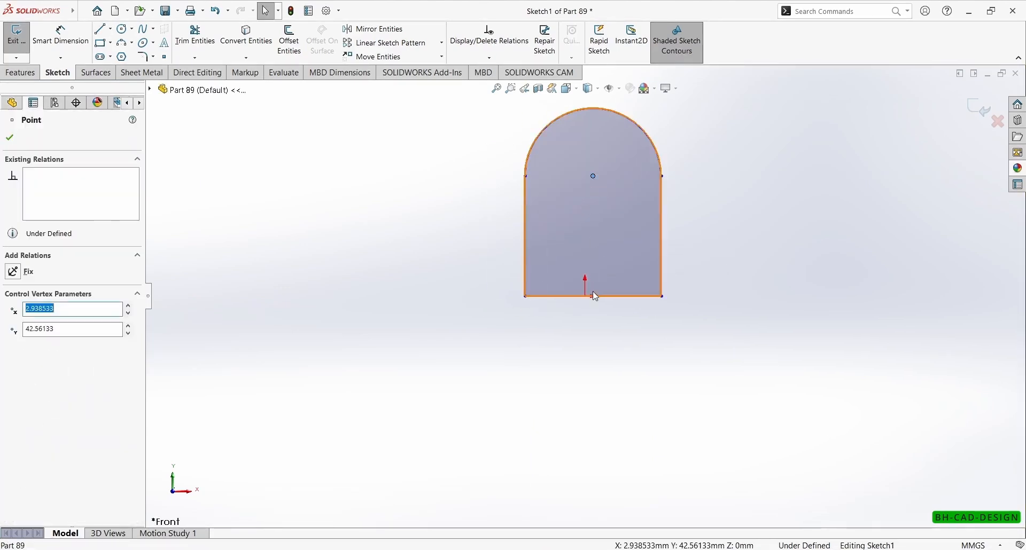
{"action": "left_click", "coordinate": [586, 295], "text": "ctrl"}
{"action": "left_click", "coordinate": [634, 248]}
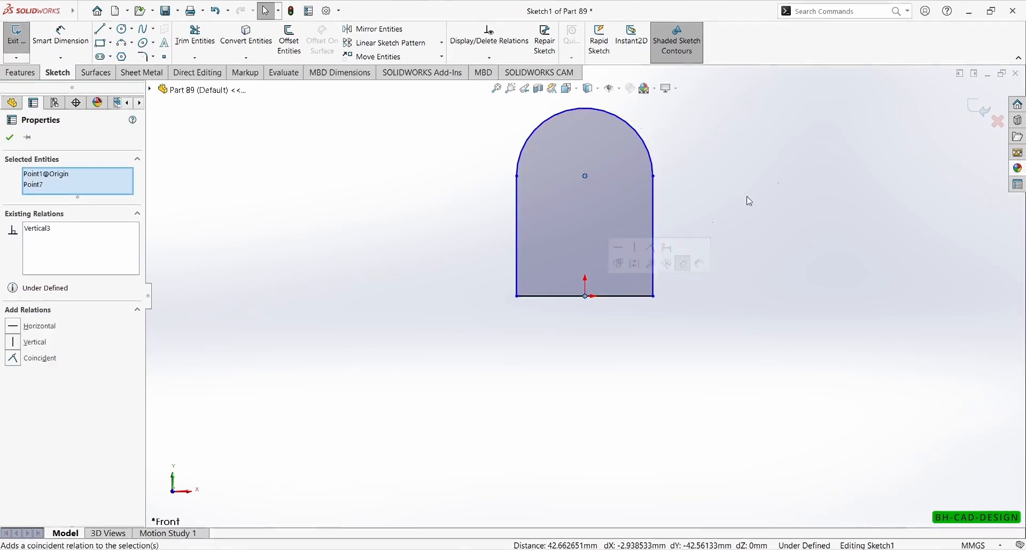
{"action": "left_click", "coordinate": [748, 200]}
Check the reference drawing and dimension the arc's radius as 25 mm.
{"action": "key", "text": "d"}
{"action": "left_click", "coordinate": [748, 549]}
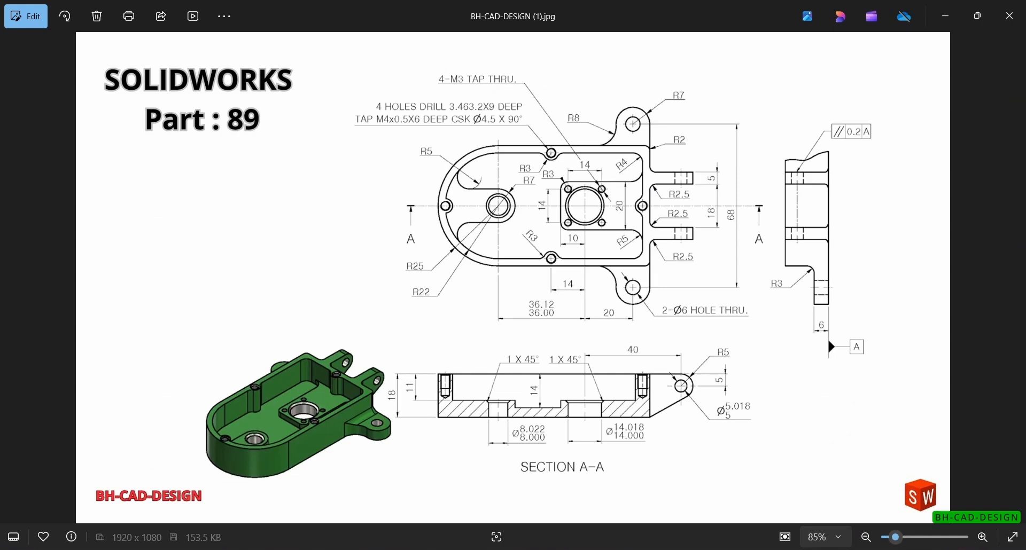
{"action": "key", "text": "alt+Tab"}
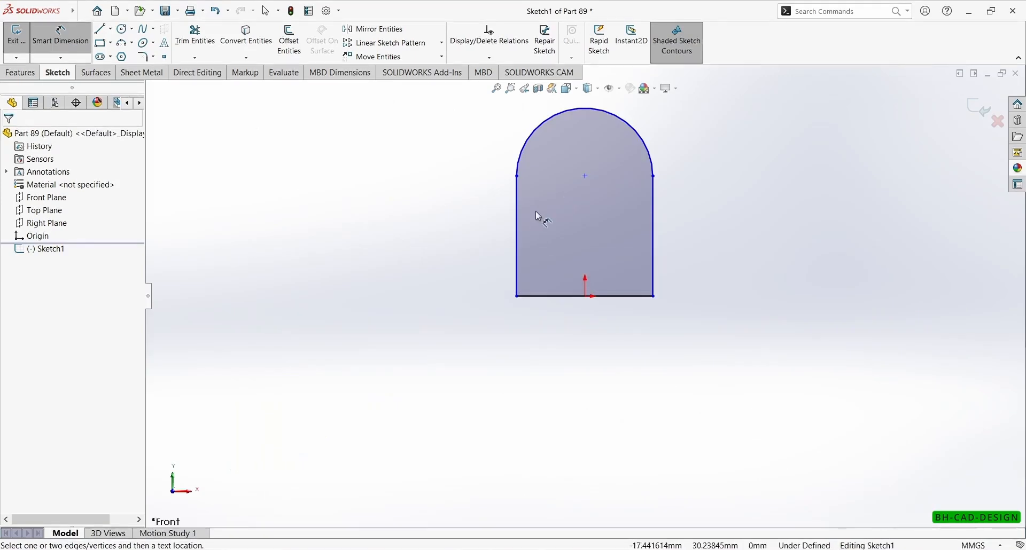
{"action": "left_click", "coordinate": [651, 152]}
{"action": "left_click", "coordinate": [689, 127]}
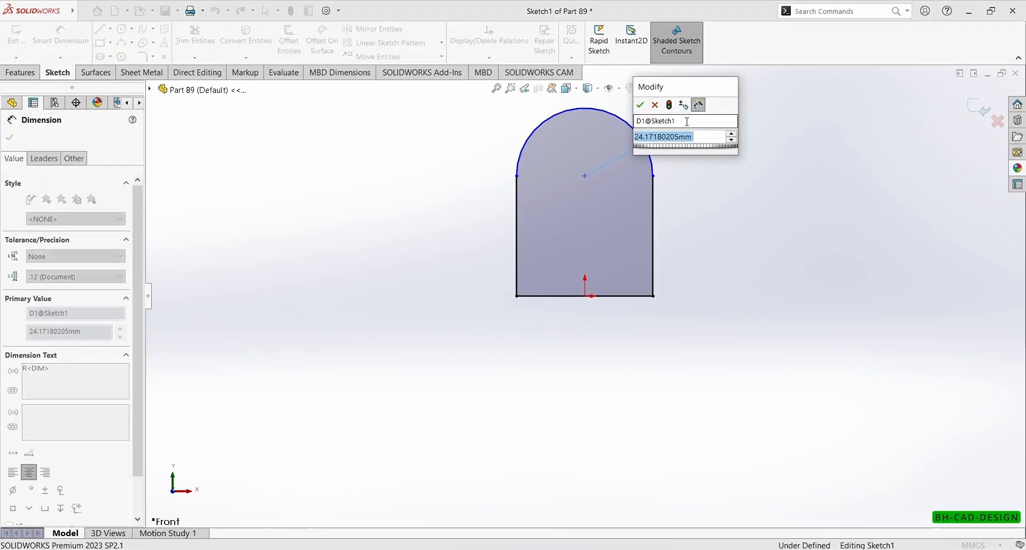
{"action": "type", "text": "25"}
{"action": "key", "text": "Return"}
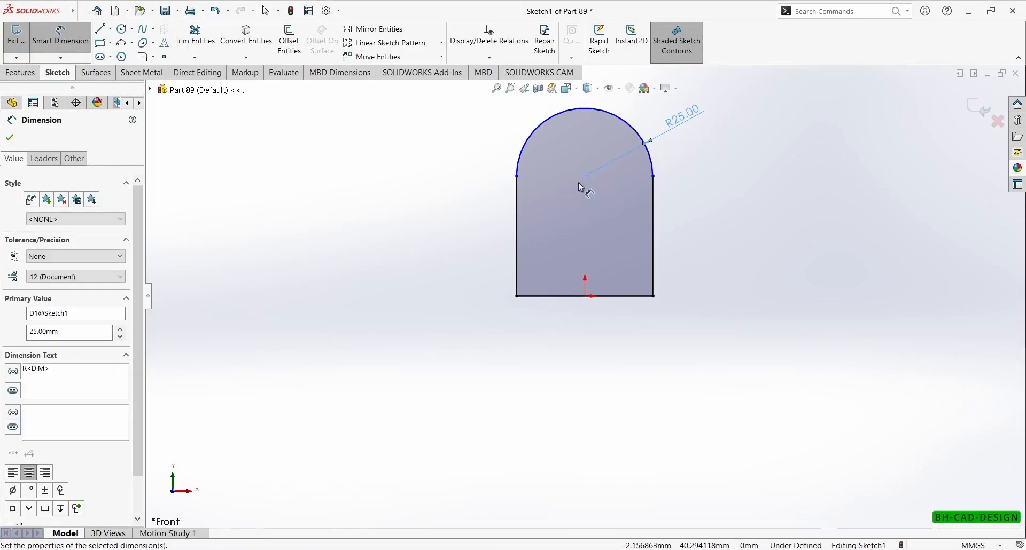
Dimension the distance from the arc's centre to the base line as 36+20+7 mm.
{"action": "left_click", "coordinate": [589, 183]}
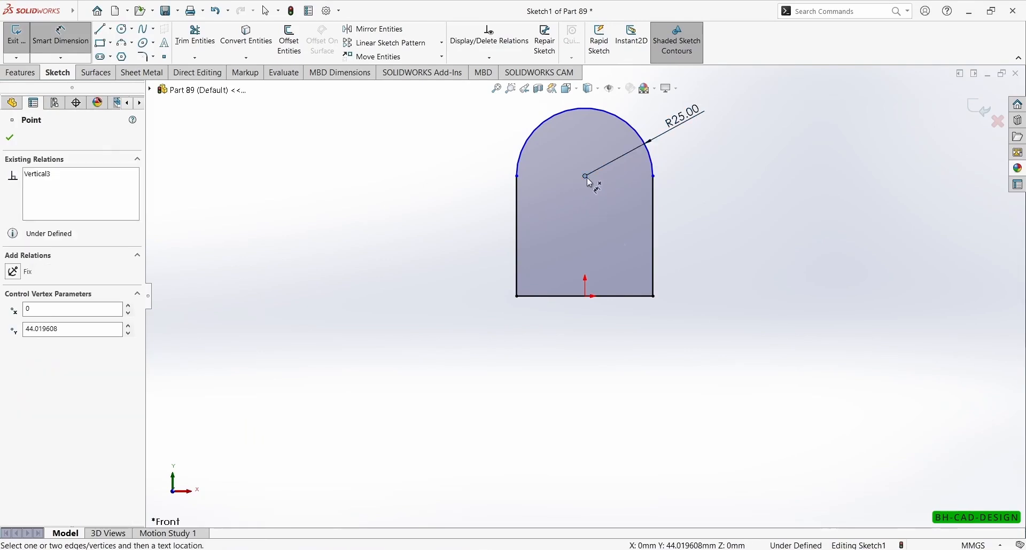
{"action": "left_click", "coordinate": [632, 297]}
{"action": "left_click", "coordinate": [727, 238]}
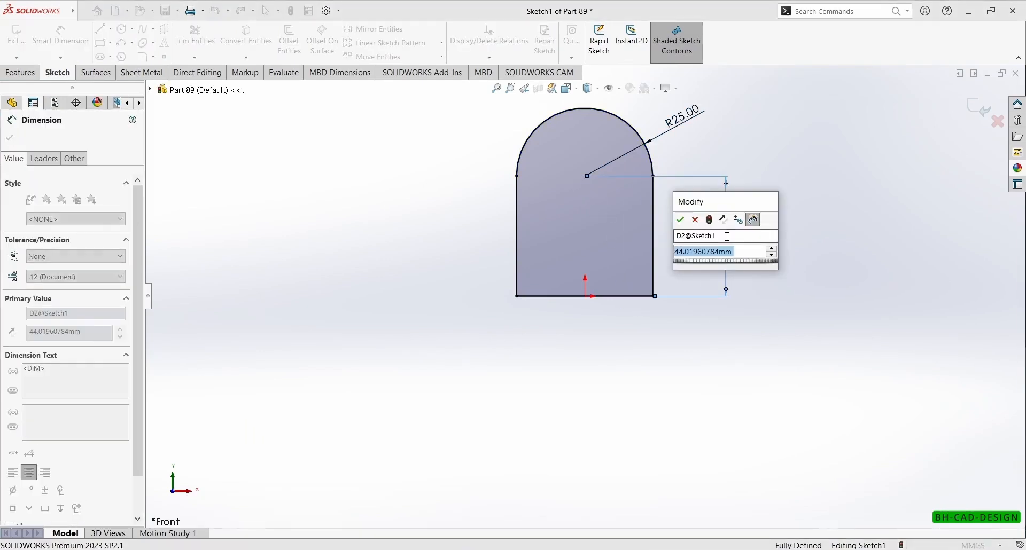
{"action": "type", "text": "36+20+7"}
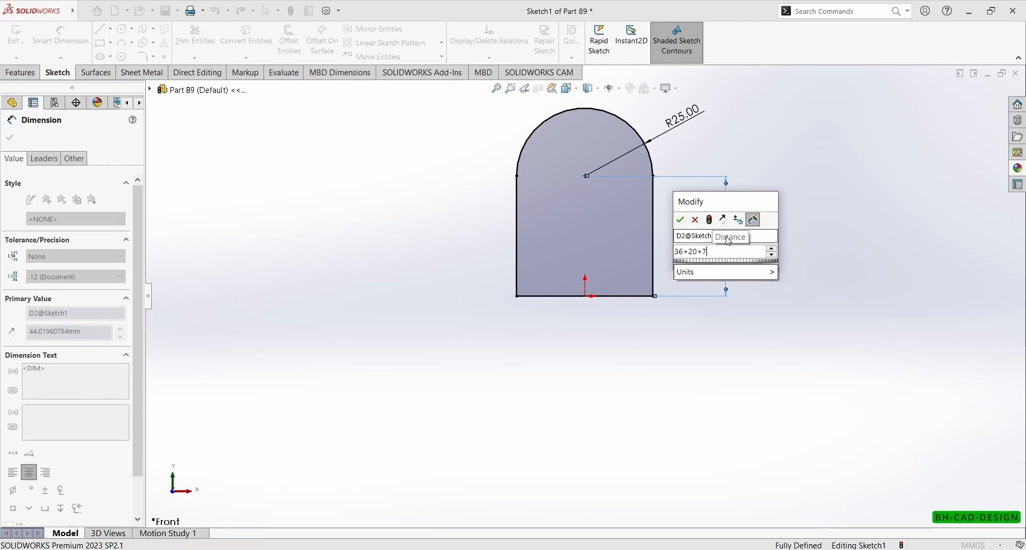
{"action": "key", "text": "Return"}
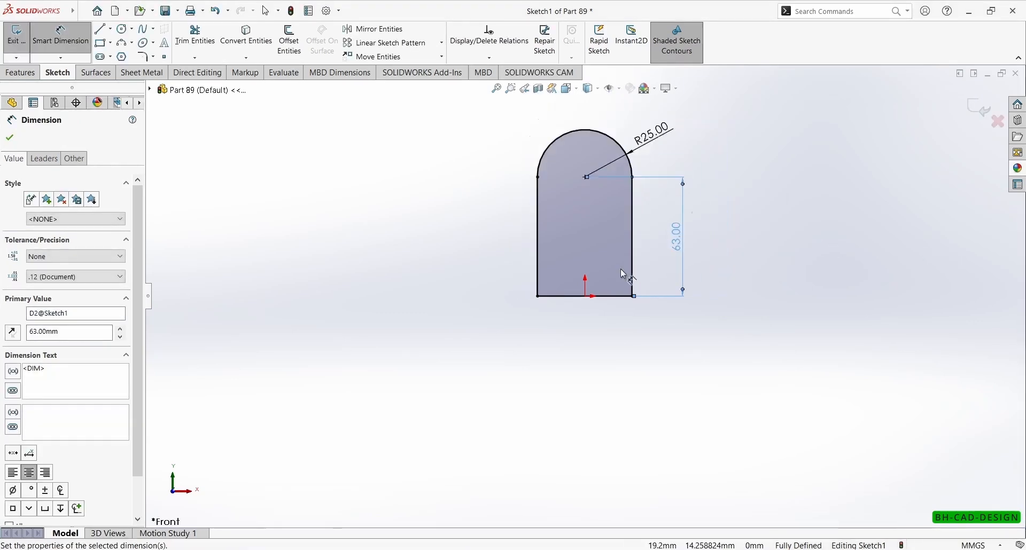
{"action": "key", "text": "Escape"}
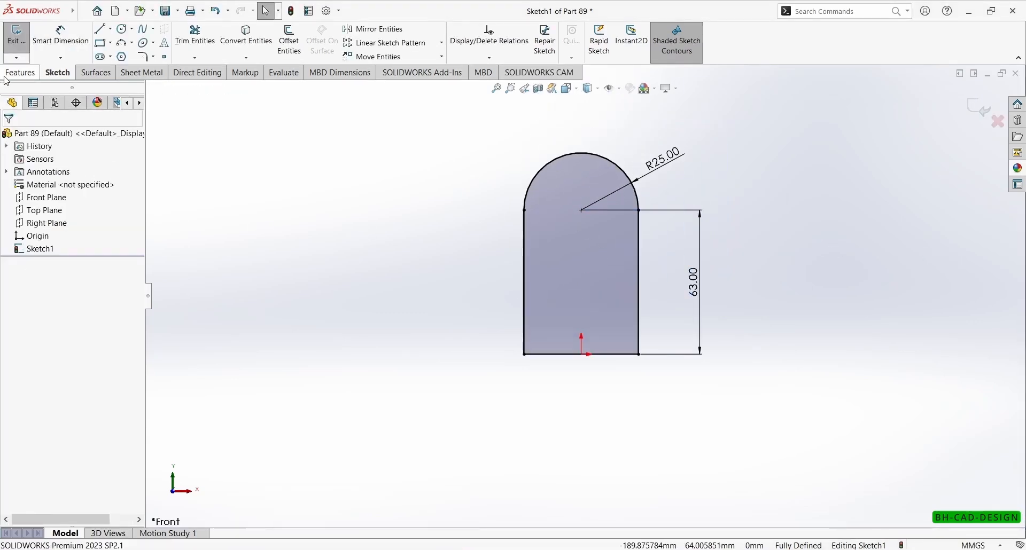
Extrude the arch profile as a blind boss 18 mm deep, consulting the reference drawing for the thickness.
{"action": "left_click", "coordinate": [20, 72]}
{"action": "left_click", "coordinate": [22, 40]}
{"action": "key", "text": "alt+Tab"}
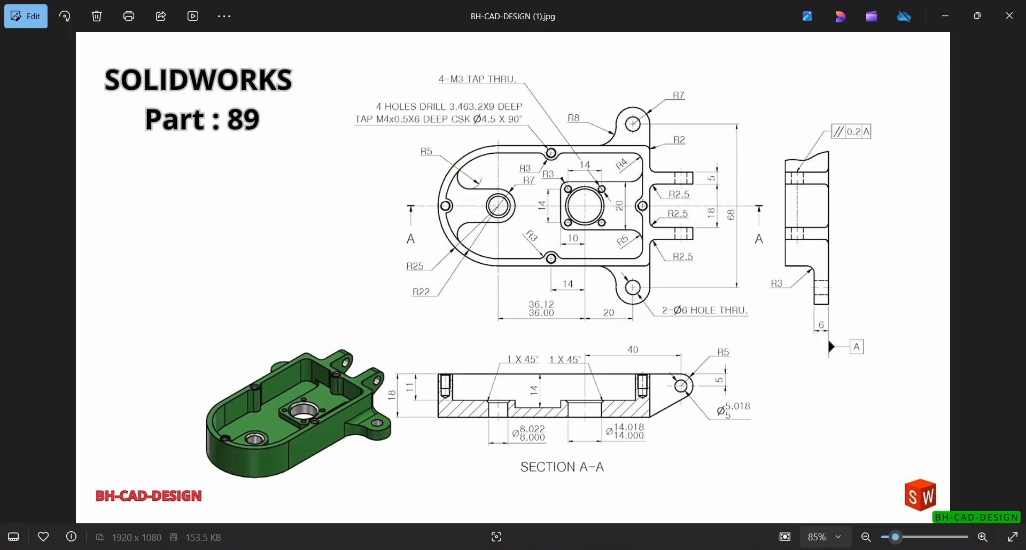
{"action": "key", "text": "alt+Tab"}
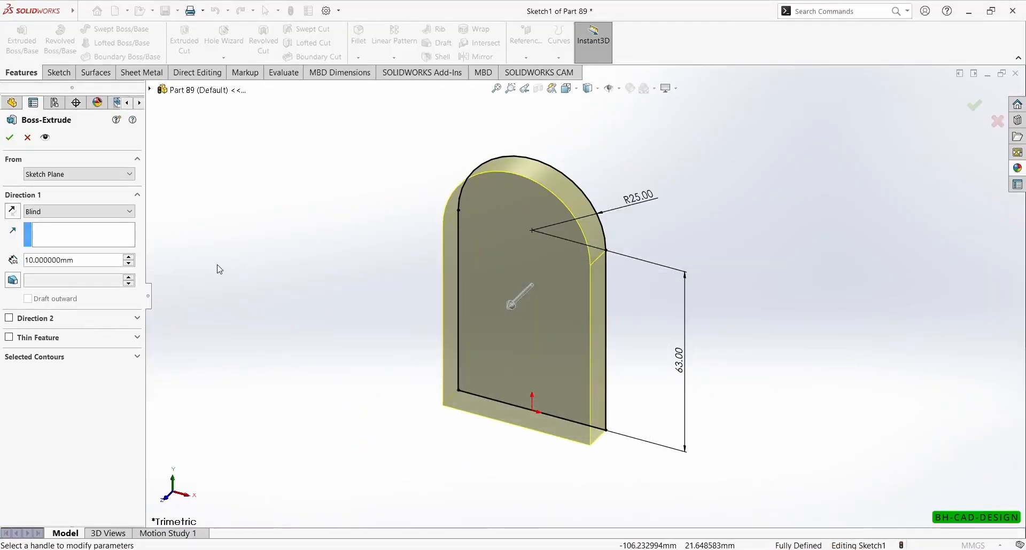
{"action": "double_click", "coordinate": [94, 261]}
{"action": "type", "text": "18"}
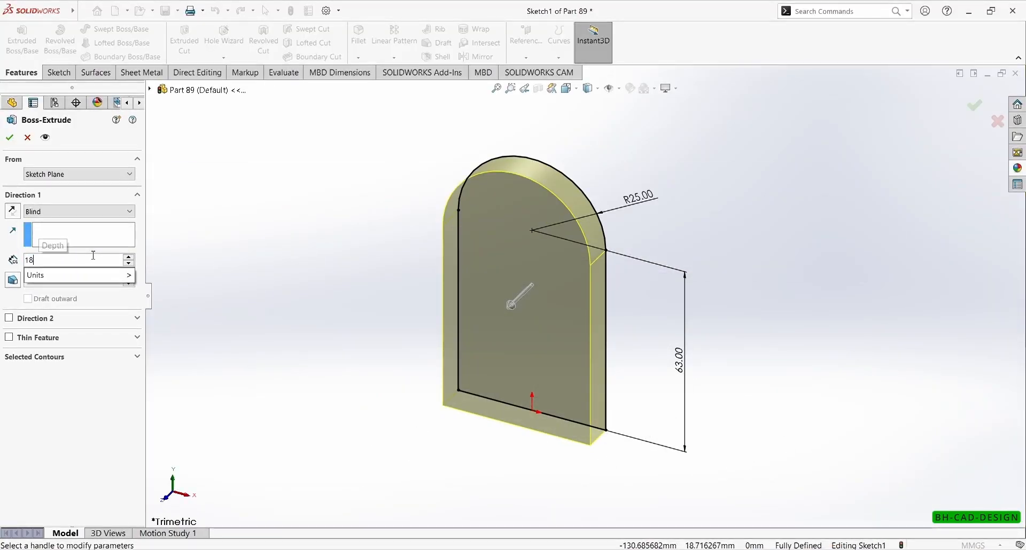
{"action": "key", "text": "Return"}
Apply a bright green colour from the standard swatches to the whole part.
{"action": "middle_click_drag", "start_coordinate": [253, 254], "coordinate": [413, 365]}
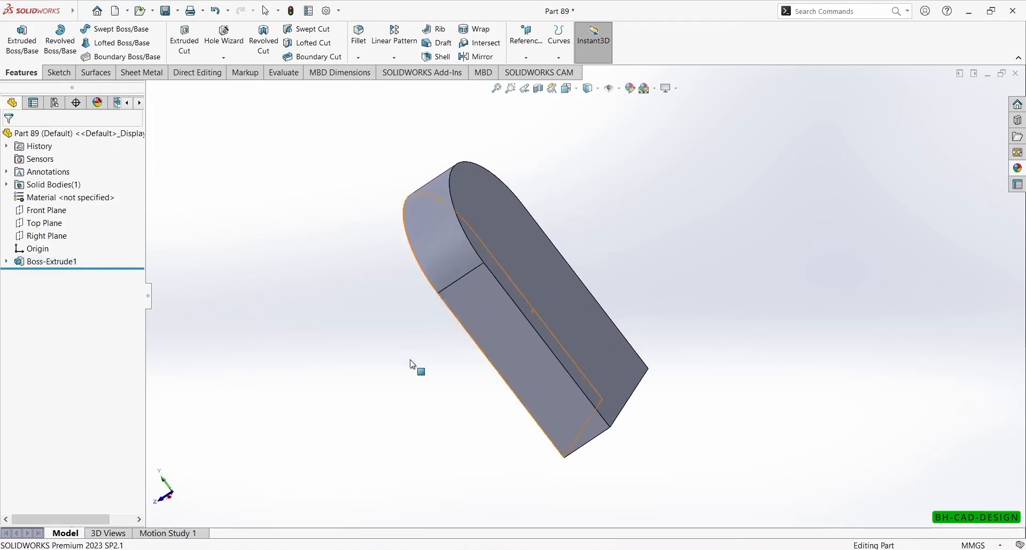
{"action": "left_click", "coordinate": [630, 88]}
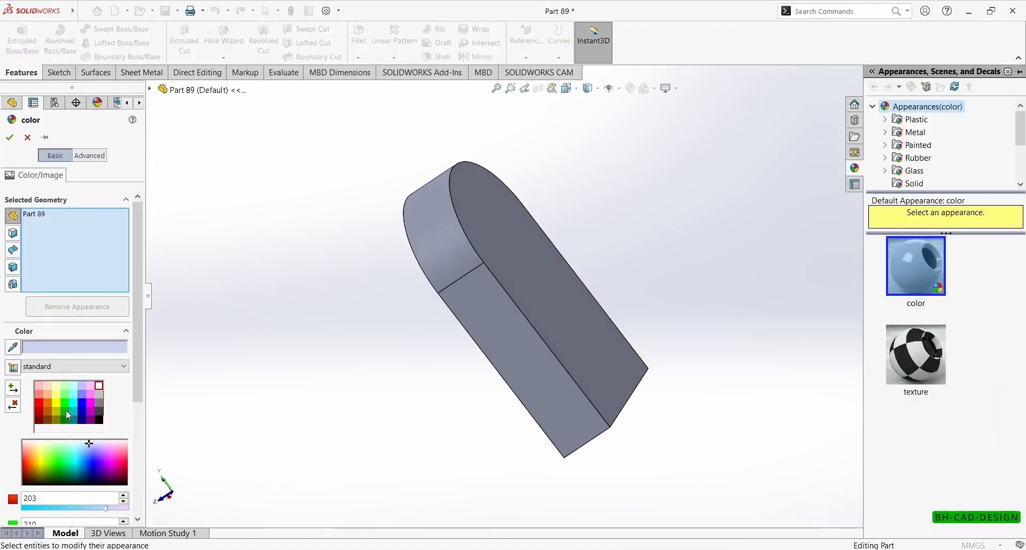
{"action": "left_click", "coordinate": [66, 409]}
{"action": "left_click", "coordinate": [64, 404]}
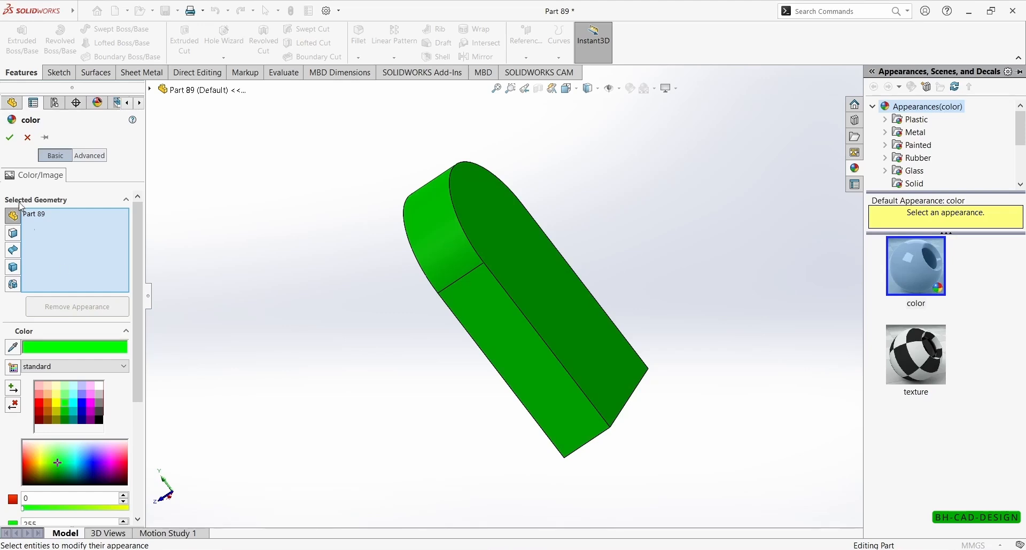
{"action": "left_click", "coordinate": [10, 134]}
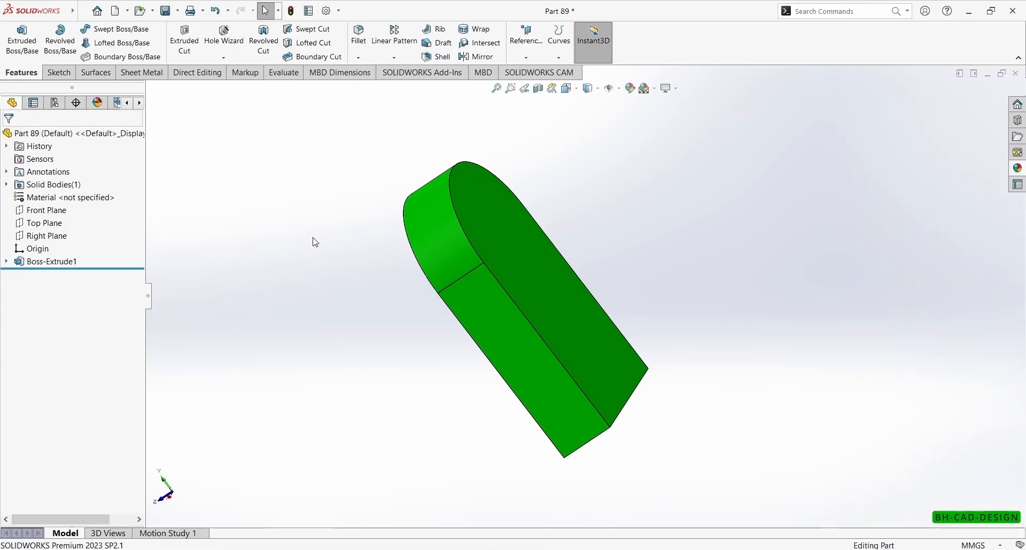
Start a sketch on the body's flat arch-shaped face and offset its outline 3 mm inward using the reversed direction.
{"action": "middle_click_drag", "start_coordinate": [313, 238], "coordinate": [352, 448]}
{"action": "middle_click_drag", "start_coordinate": [276, 175], "coordinate": [252, 172]}
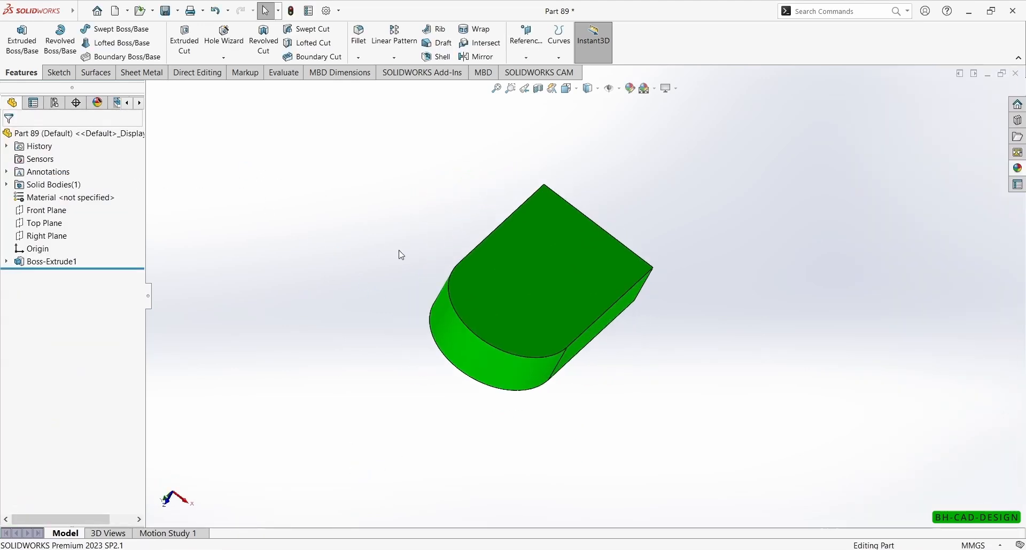
{"action": "left_click", "coordinate": [476, 268]}
{"action": "left_click", "coordinate": [563, 248]}
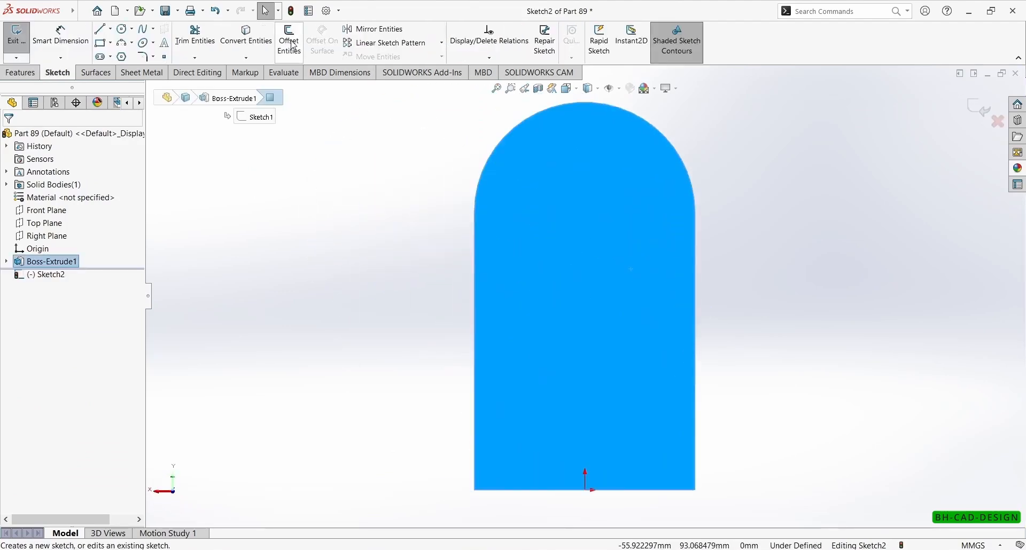
{"action": "left_click", "coordinate": [289, 40]}
{"action": "left_click", "coordinate": [30, 205]}
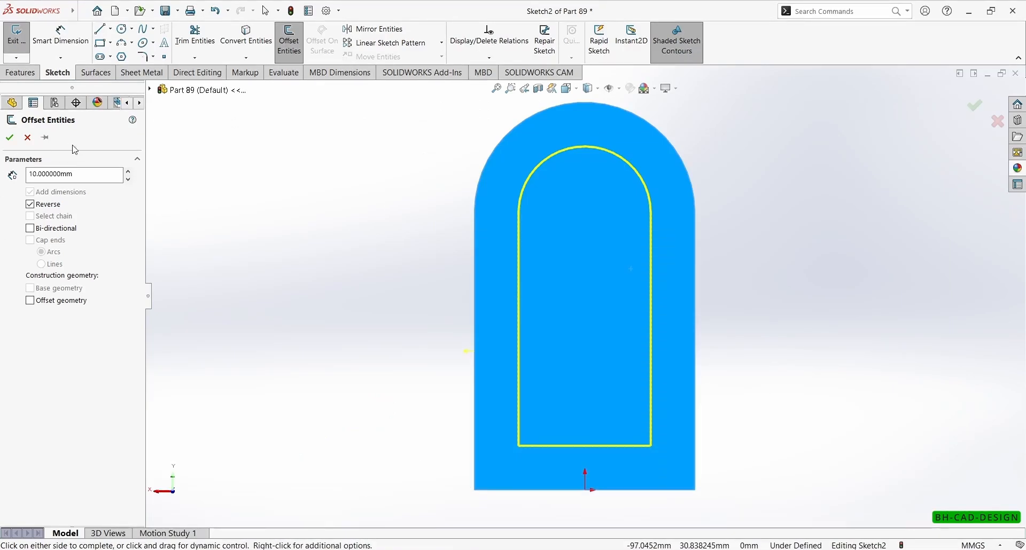
{"action": "left_click_drag", "start_coordinate": [94, 171], "coordinate": [2, 163]}
{"action": "key", "text": "Return"}
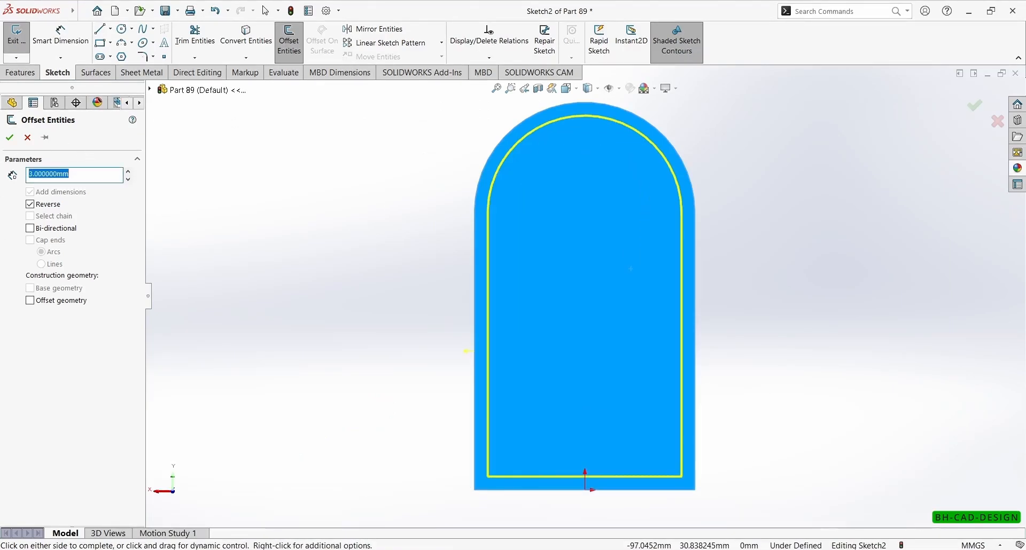
{"action": "left_click", "coordinate": [9, 137]}
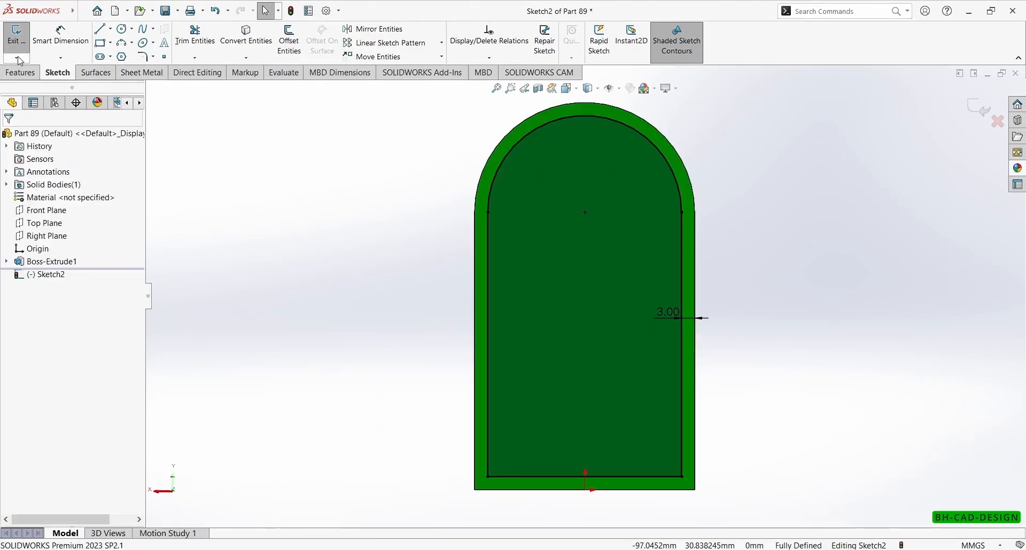
Cut the offset profile as a blind pocket 14 mm deep, consulting the reference drawing for the depth.
{"action": "left_click", "coordinate": [20, 72]}
{"action": "left_click", "coordinate": [192, 52]}
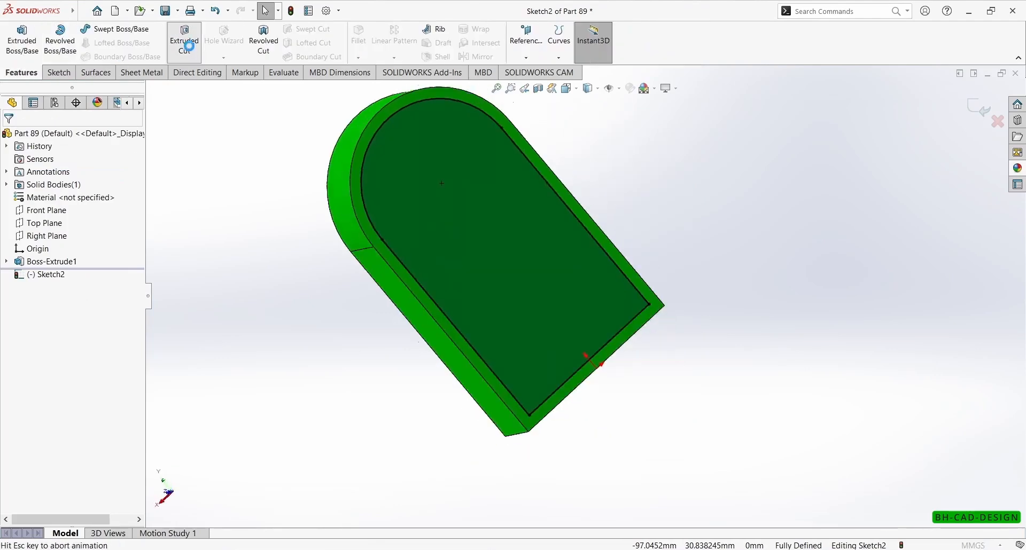
{"action": "key", "text": "alt+Tab"}
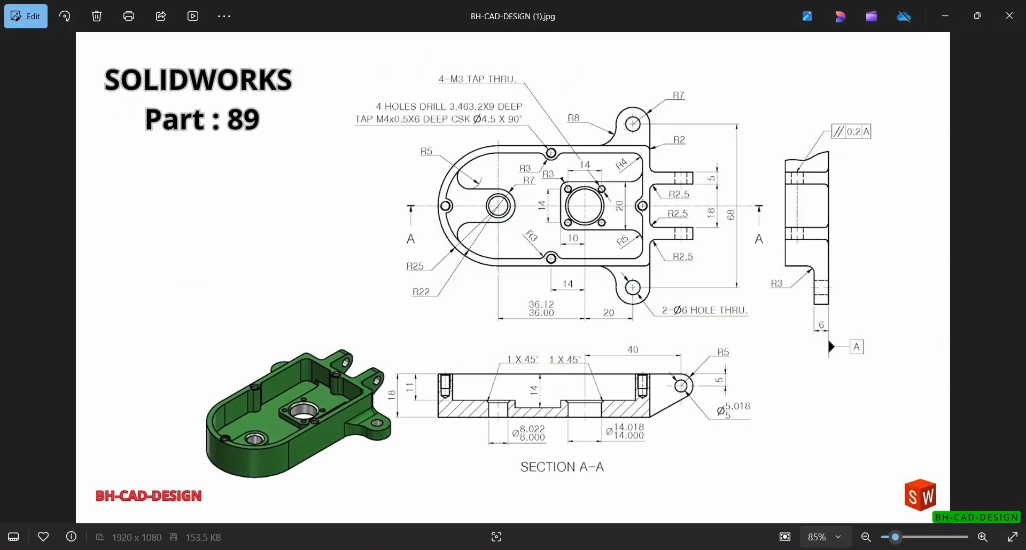
{"action": "key", "text": "alt+Tab"}
{"action": "left_click", "coordinate": [79, 212]}
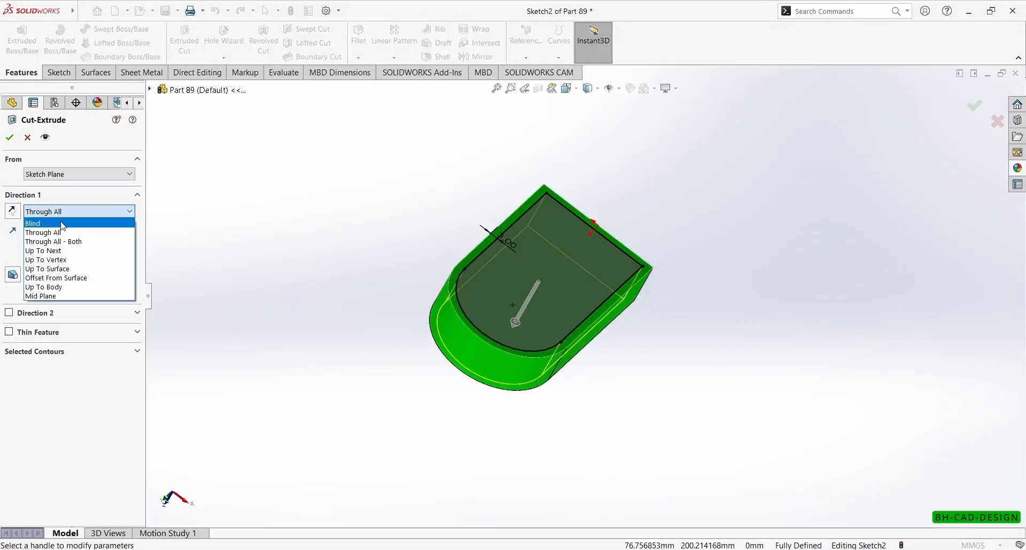
{"action": "left_click", "coordinate": [53, 221]}
{"action": "type", "text": "10"}
{"action": "key", "text": "Return"}
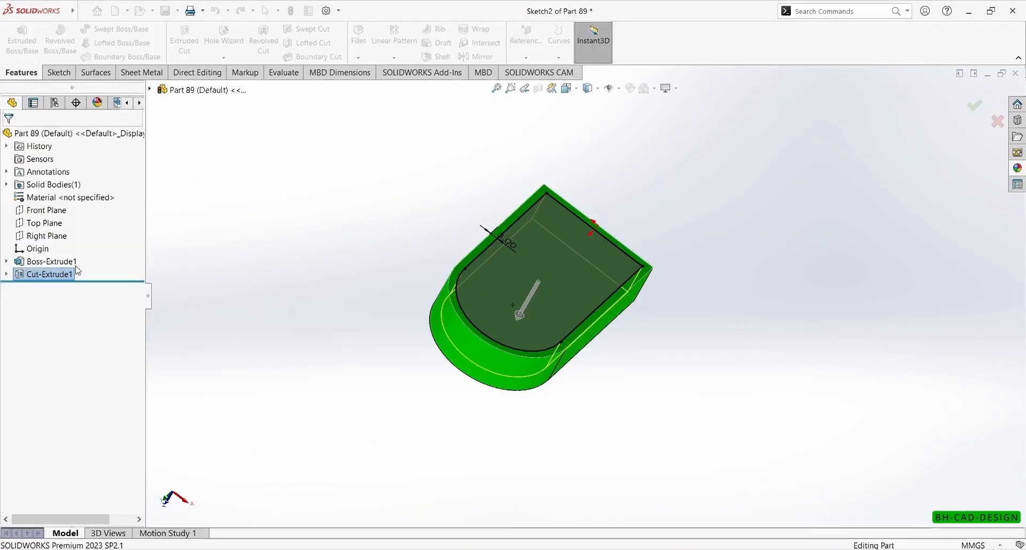
{"action": "left_click", "coordinate": [279, 236]}
{"action": "middle_click_drag", "start_coordinate": [280, 235], "coordinate": [300, 273]}
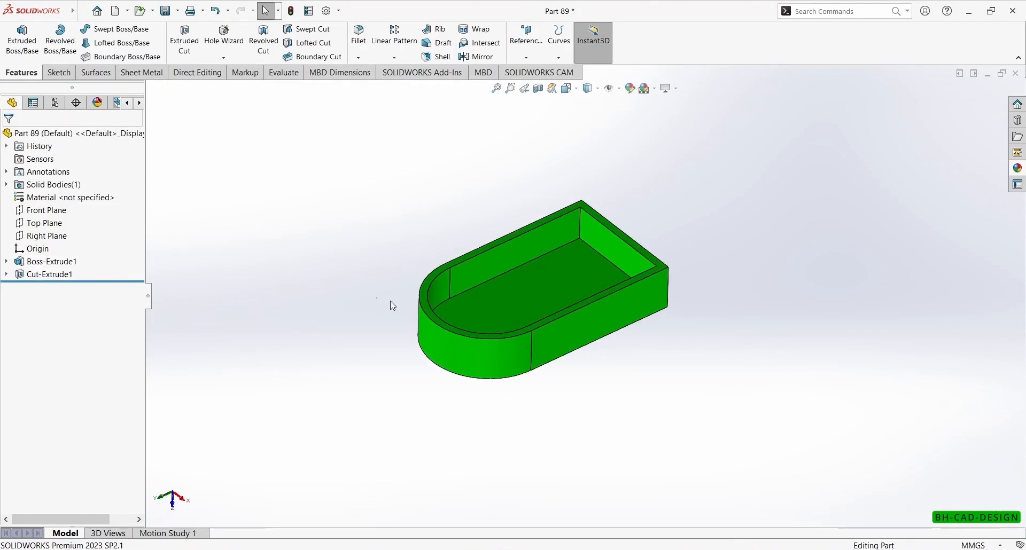
Start a sketch on the pocket floor and draw a rectangle about 18 by 26 mm from the pocket's straight end edge, consulting the reference drawing.
{"action": "left_click", "coordinate": [533, 313]}
{"action": "left_click", "coordinate": [580, 281]}
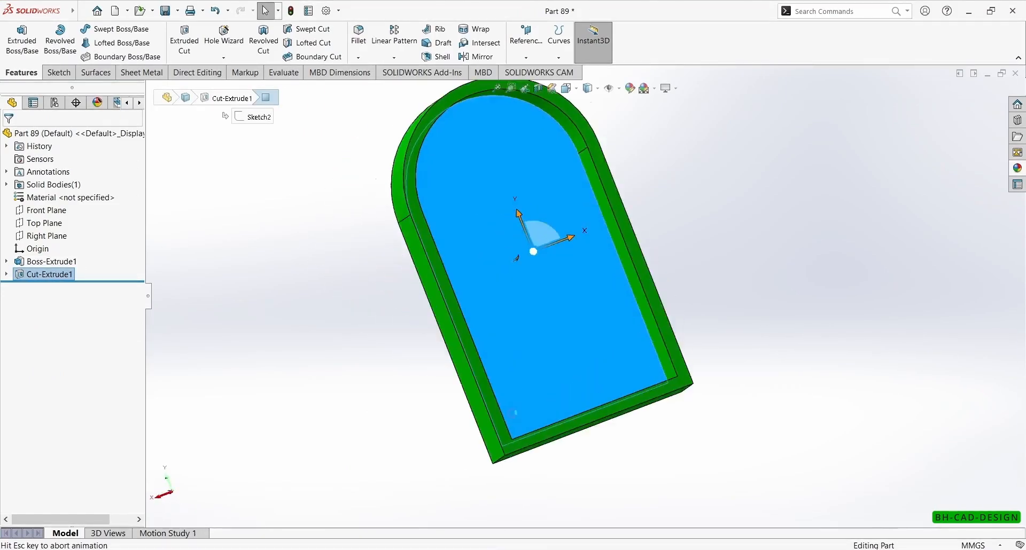
{"action": "left_click", "coordinate": [575, 549]}
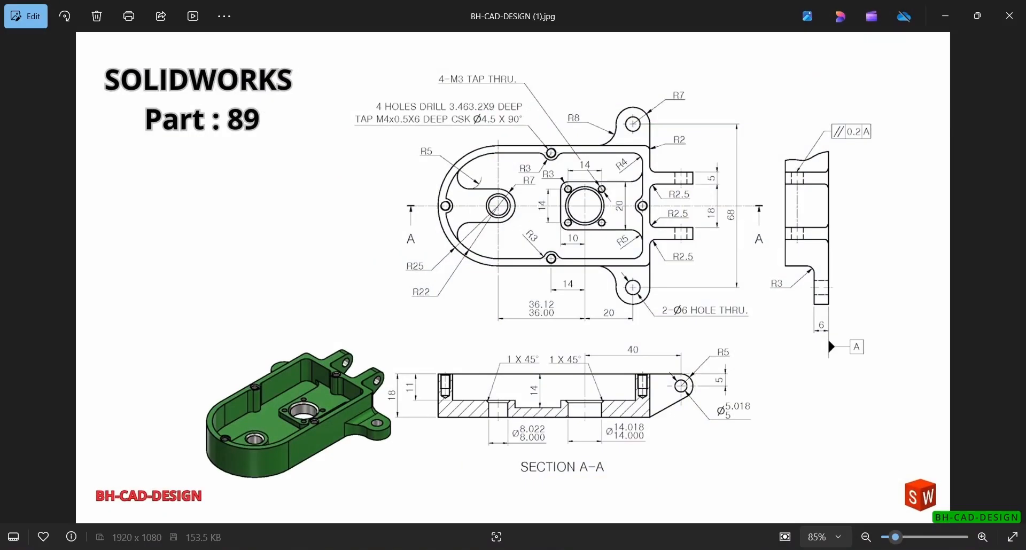
{"action": "left_click", "coordinate": [576, 549]}
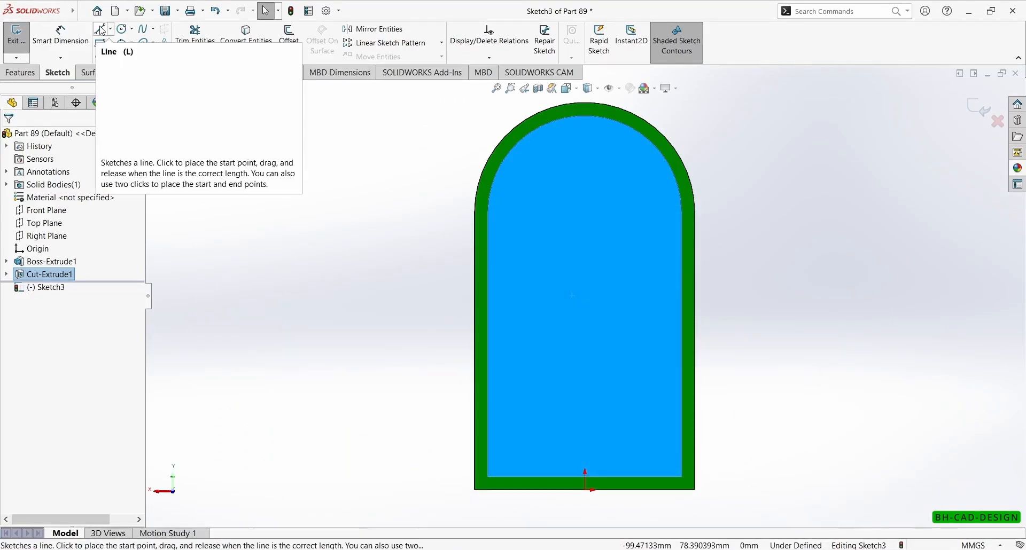
{"action": "left_click", "coordinate": [102, 44]}
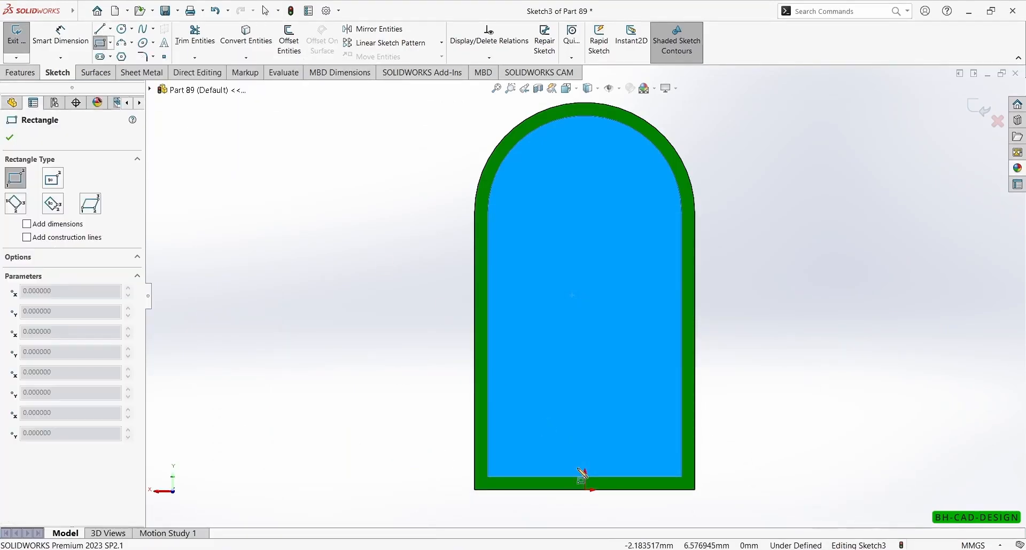
{"action": "left_click", "coordinate": [553, 476]}
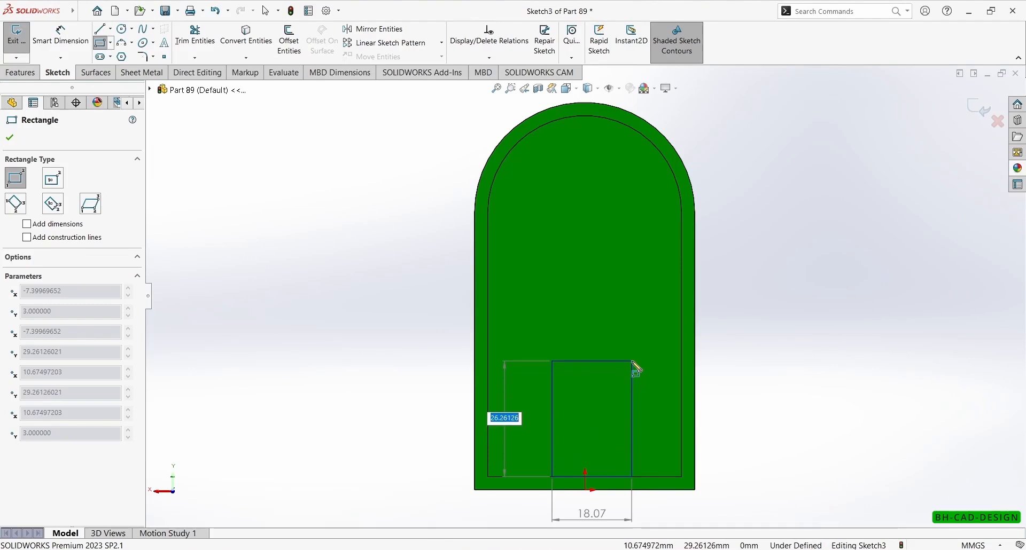
{"action": "left_click", "coordinate": [633, 361]}
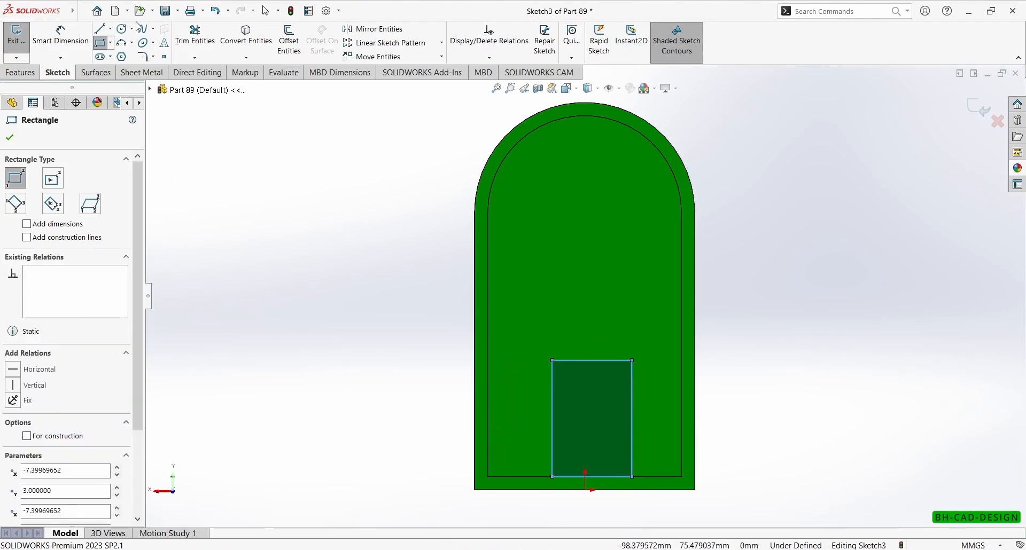
Sketch a circle about 13 mm in diameter centred on the pocket's arch centre.
{"action": "left_click", "coordinate": [121, 30]}
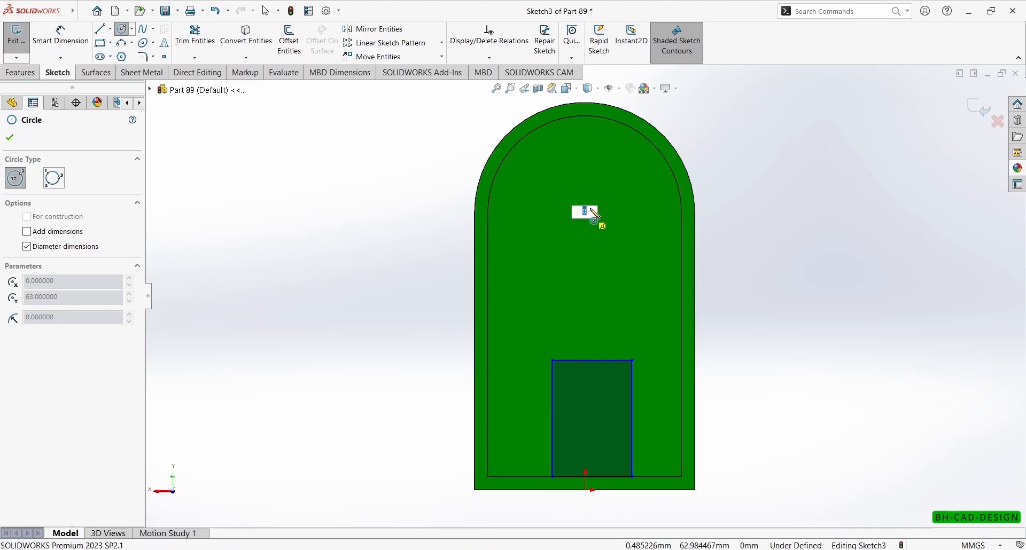
{"action": "left_click", "coordinate": [586, 212]}
{"action": "left_click", "coordinate": [613, 203]}
Draw two vertical lines from opposite sides of the circle to the pocket's curved inner edge.
{"action": "left_click", "coordinate": [100, 28]}
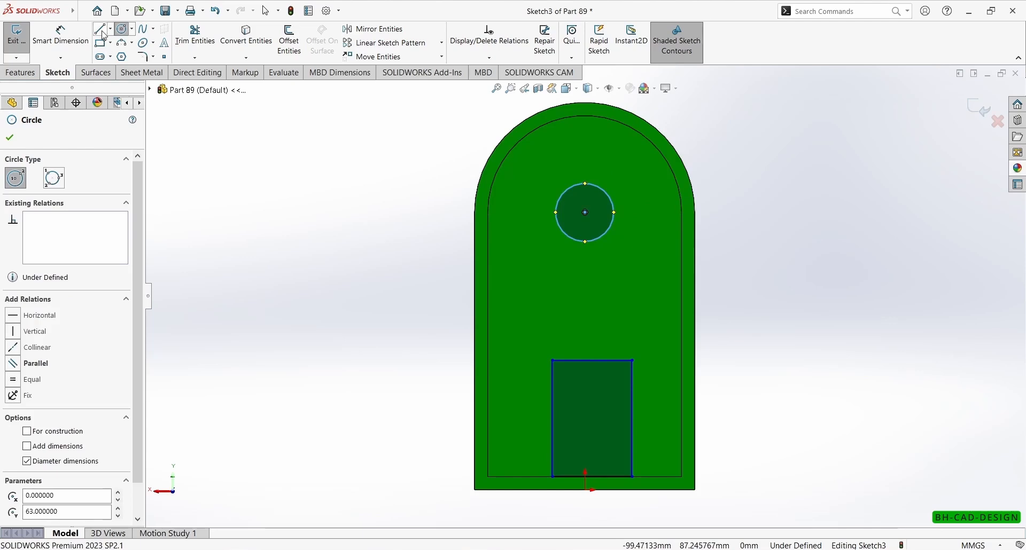
{"action": "left_click", "coordinate": [555, 119]}
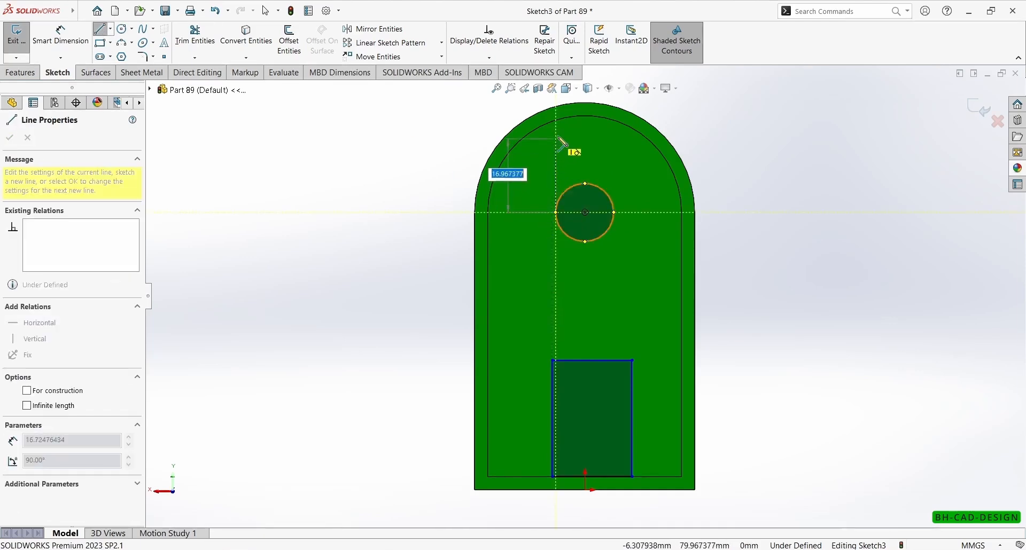
{"action": "key", "text": "Escape"}
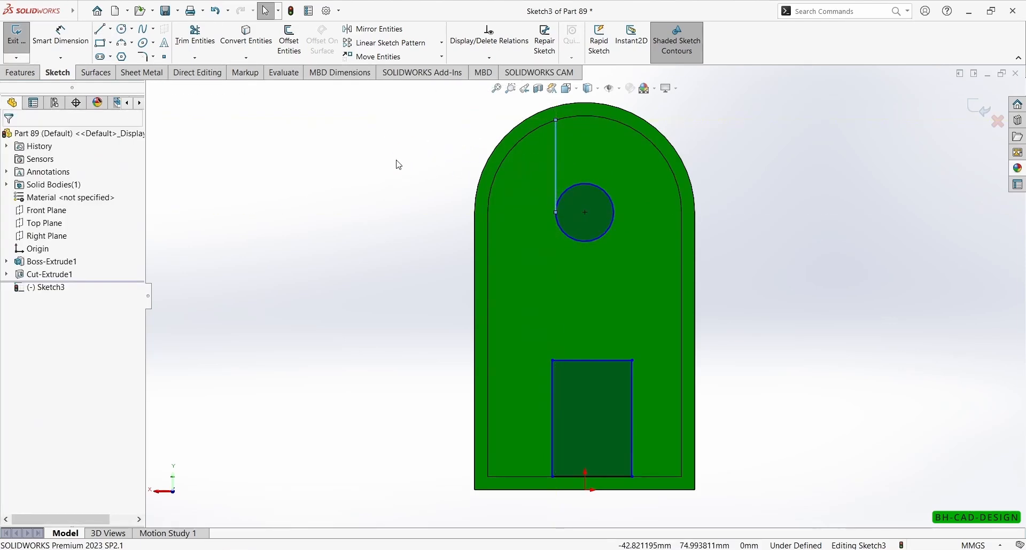
{"action": "right_click_drag", "start_coordinate": [409, 145], "coordinate": [180, 242]}
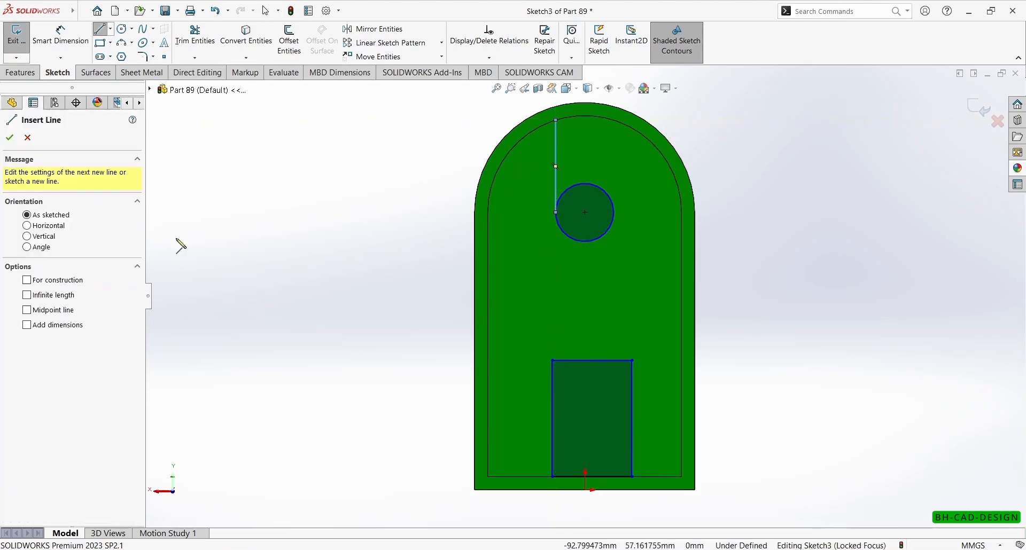
{"action": "left_click", "coordinate": [613, 212]}
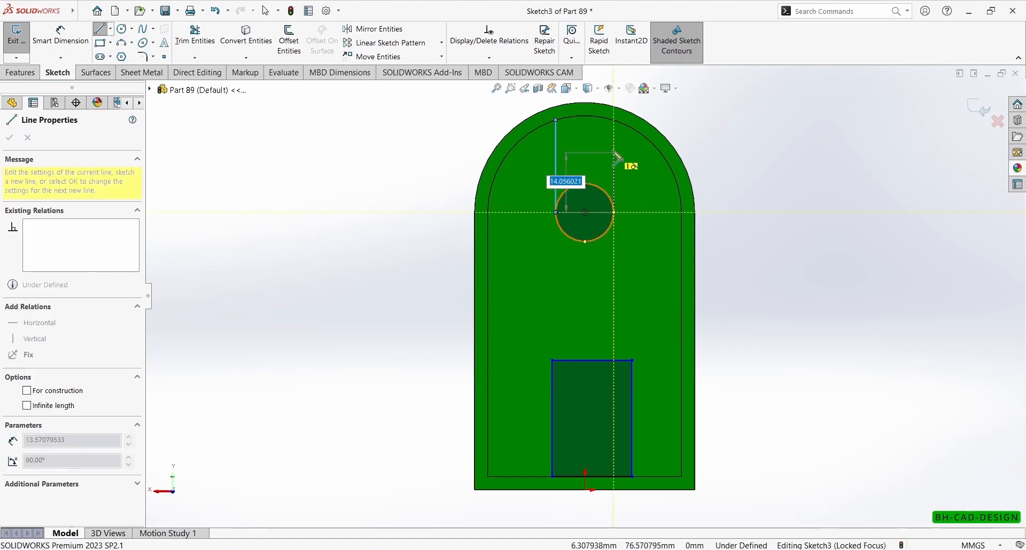
{"action": "left_click", "coordinate": [615, 121]}
{"action": "key", "text": "Escape"}
Dimension the circle's diameter to 14 mm.
{"action": "right_click_drag", "start_coordinate": [334, 286], "coordinate": [345, 238]}
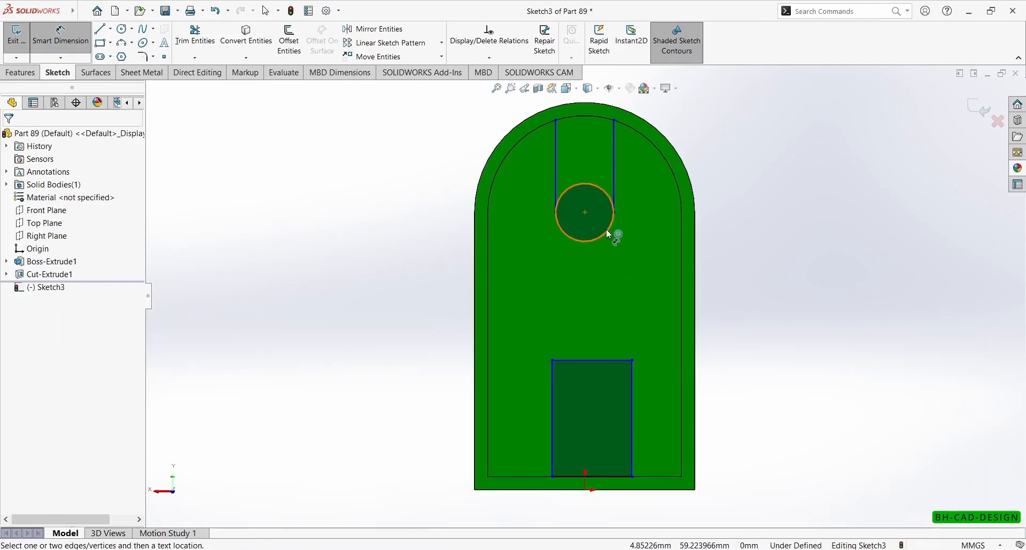
{"action": "left_click", "coordinate": [605, 229]}
{"action": "left_click", "coordinate": [775, 222]}
{"action": "type", "text": "14"}
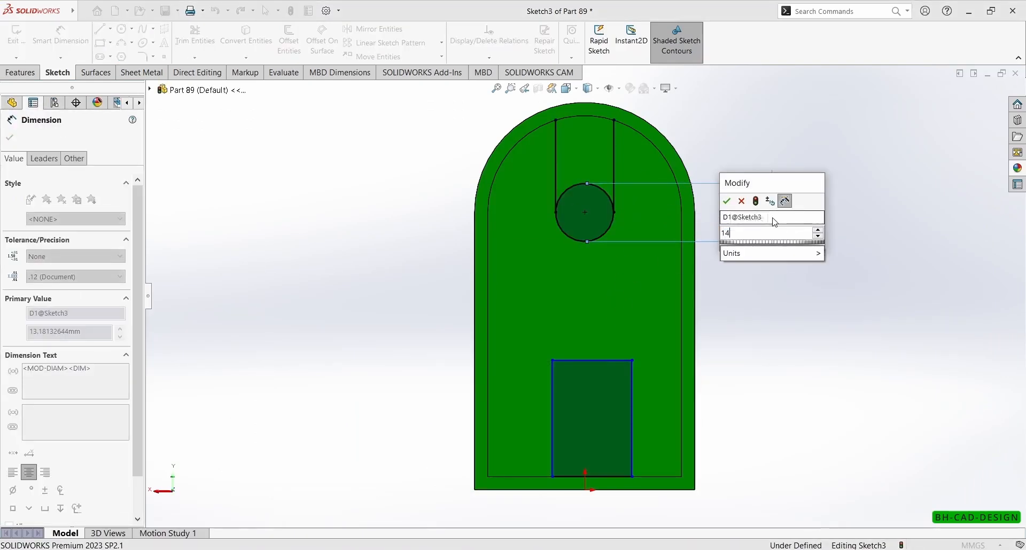
{"action": "key", "text": "Return"}
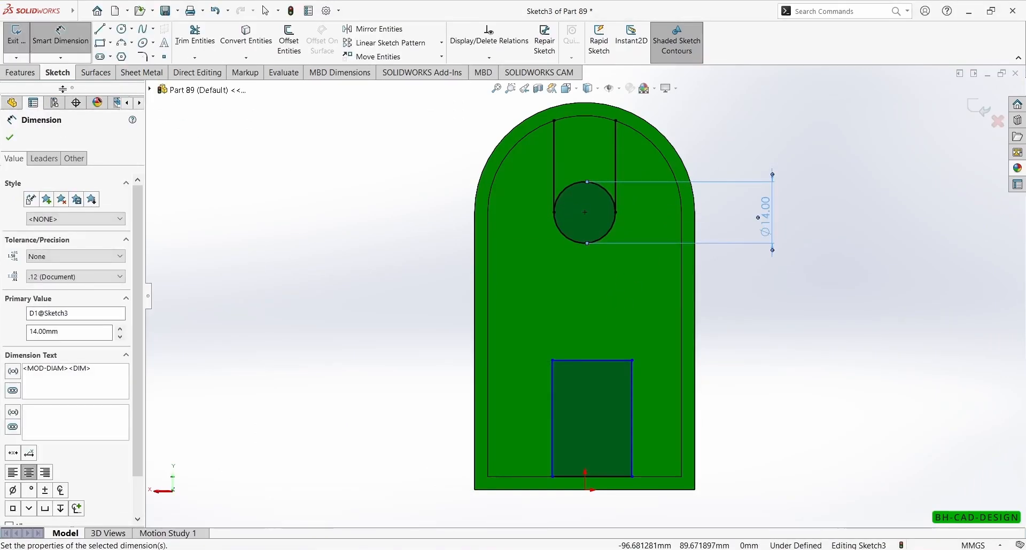
{"action": "left_click", "coordinate": [10, 137]}
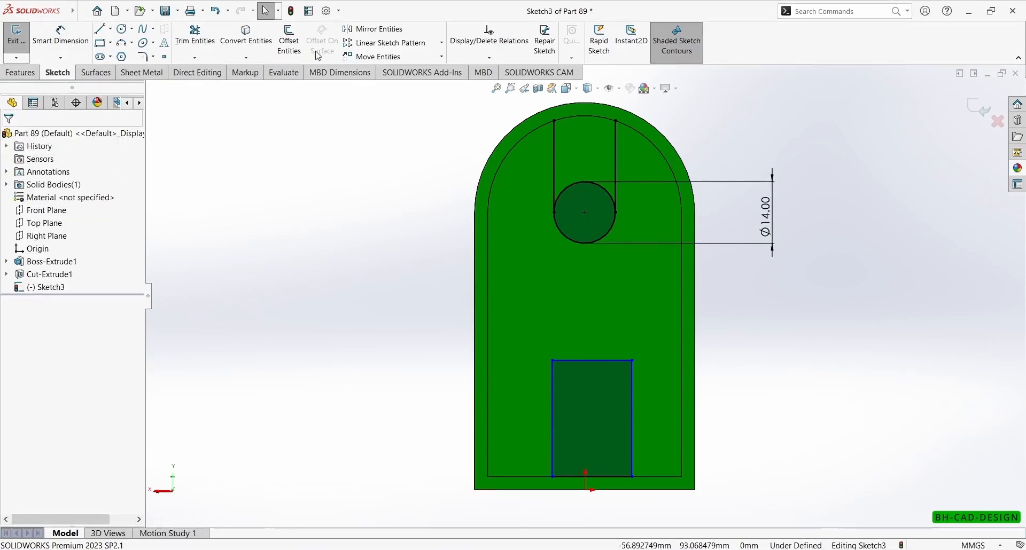
Convert the pocket's curved inner edge into the sketch and trim it with the circle to leave one closed round-ended profile.
{"action": "left_click", "coordinate": [246, 37]}
{"action": "left_click", "coordinate": [520, 143]}
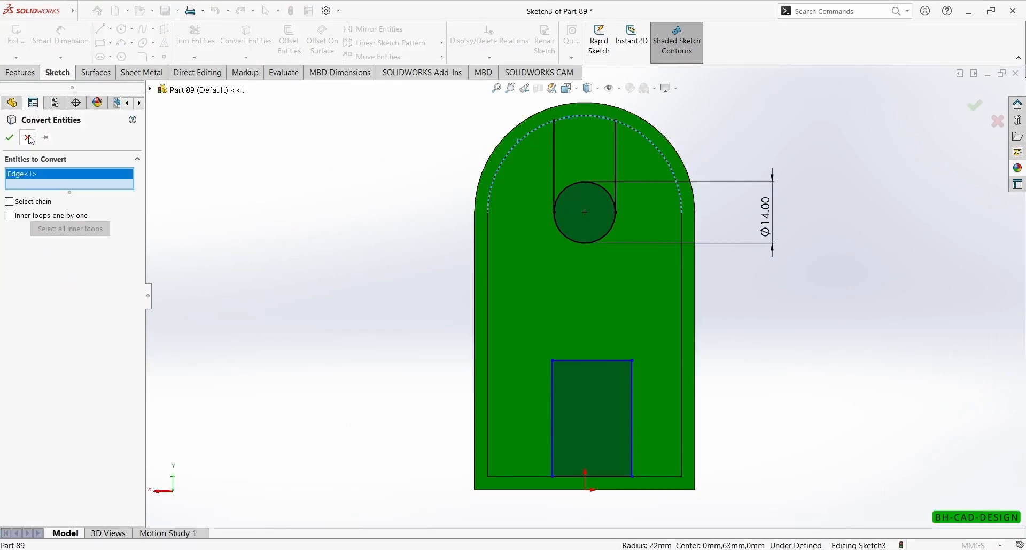
{"action": "left_click", "coordinate": [10, 138]}
{"action": "left_click", "coordinate": [195, 37]}
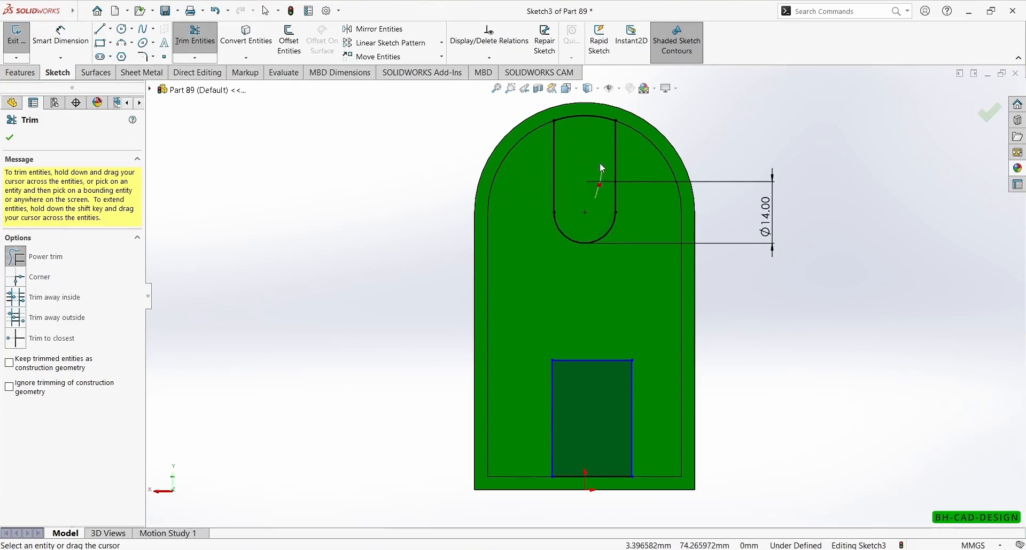
{"action": "left_click_drag", "start_coordinate": [602, 168], "coordinate": [601, 114]}
{"action": "left_click", "coordinate": [10, 137]}
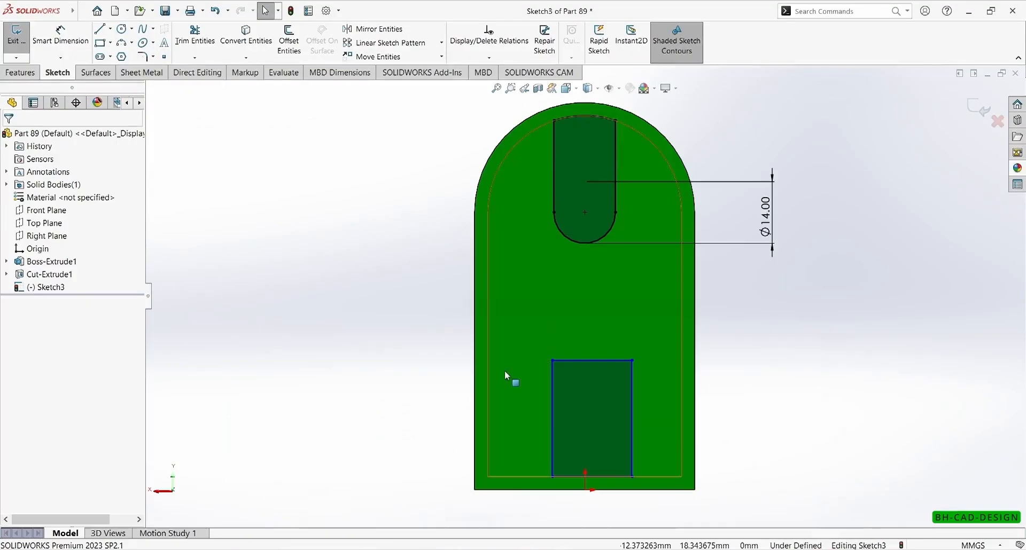
Dimension the distance from the body's straight outer end edge to the rectangle's far side as 10+20+7 mm.
{"action": "key", "text": "d"}
{"action": "left_click", "coordinate": [561, 361]}
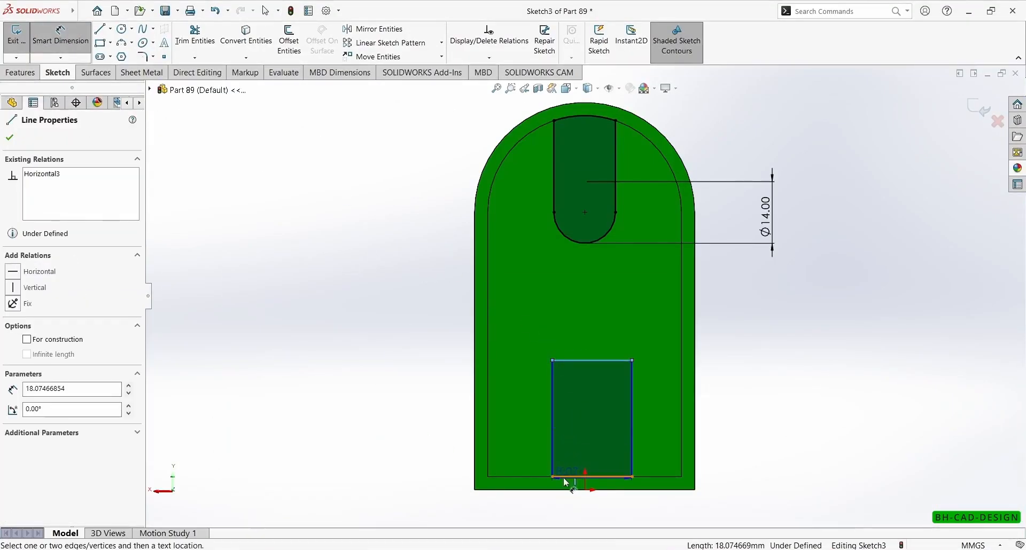
{"action": "left_click", "coordinate": [556, 489]}
{"action": "left_click", "coordinate": [342, 400]}
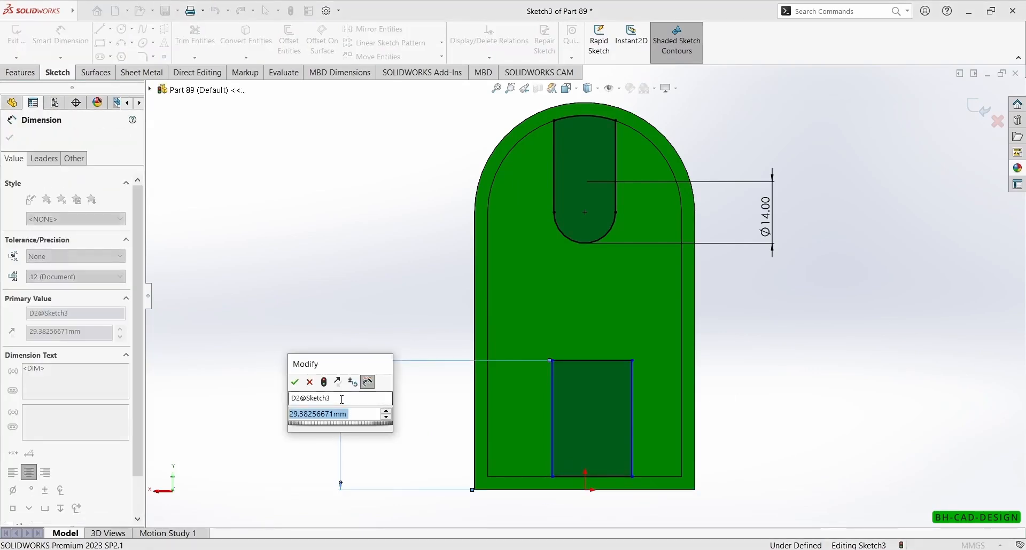
{"action": "type", "text": "10+2"}
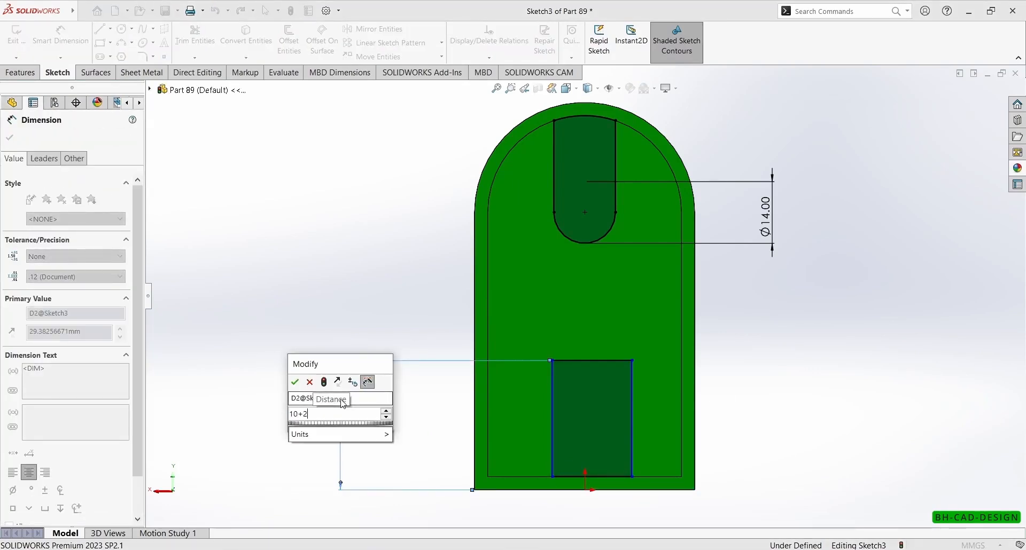
{"action": "type", "text": "0+7"}
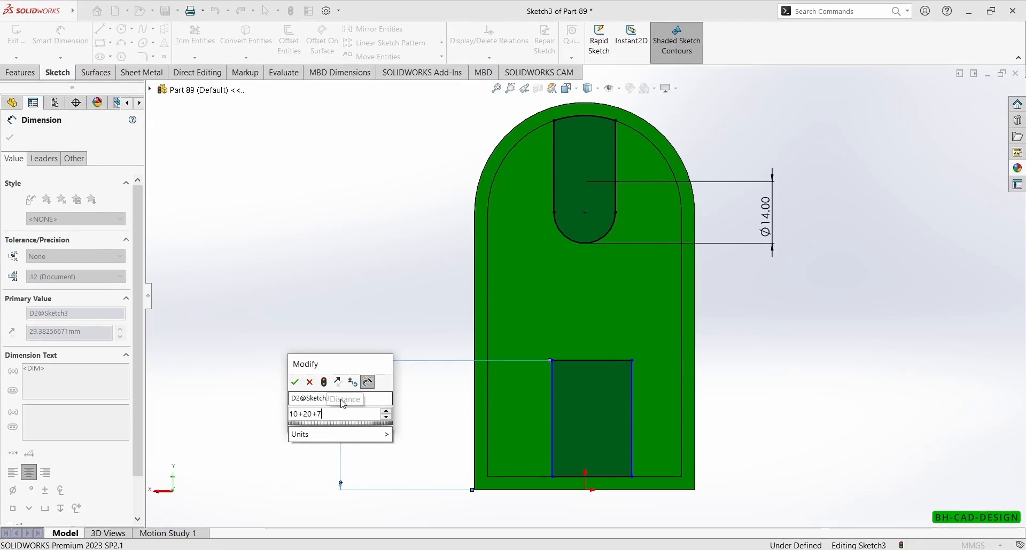
{"action": "key", "text": "Return"}
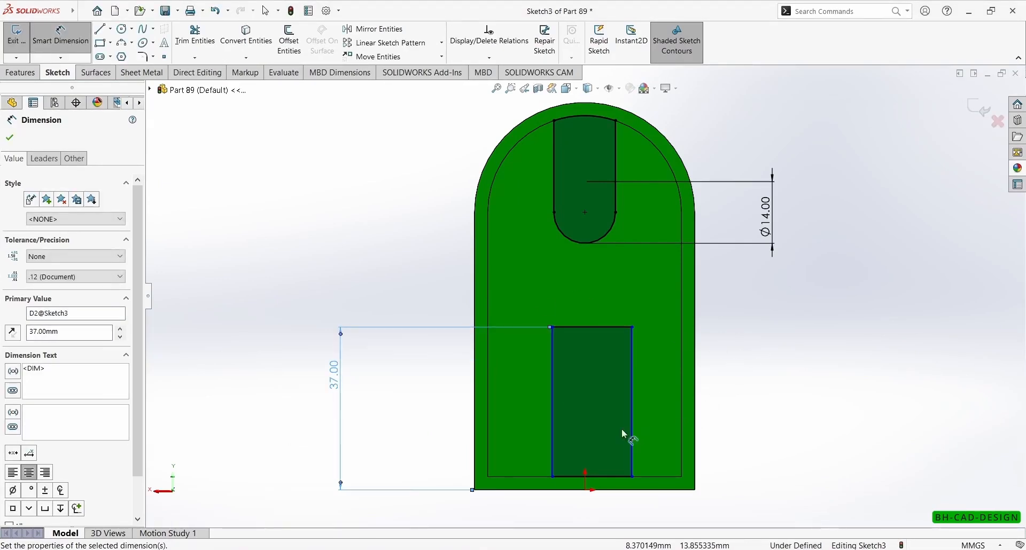
Set the rectangle's width to 20 mm.
{"action": "left_click", "coordinate": [592, 477]}
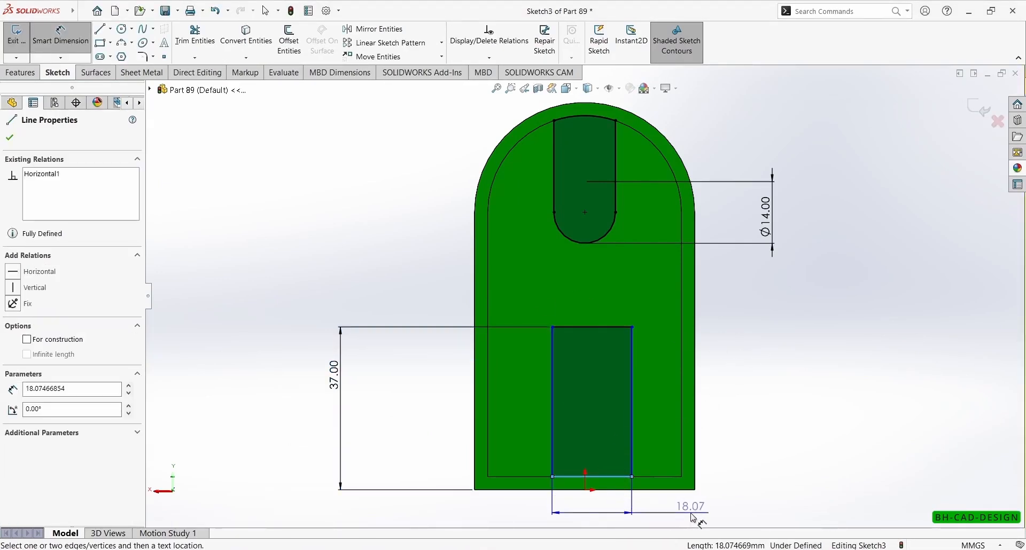
{"action": "left_click", "coordinate": [693, 517]}
{"action": "type", "text": "20"}
{"action": "key", "text": "Return"}
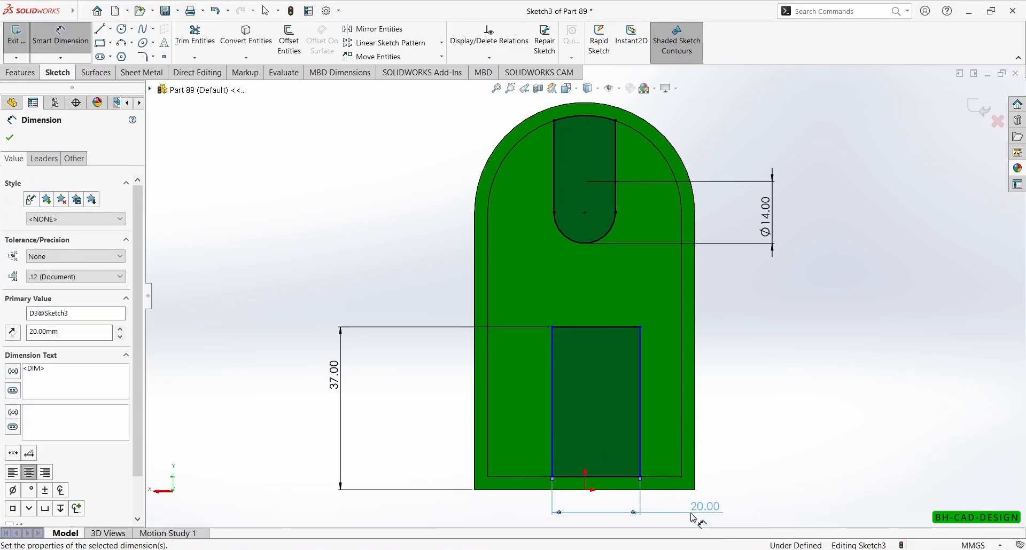
{"action": "key", "text": "Escape"}
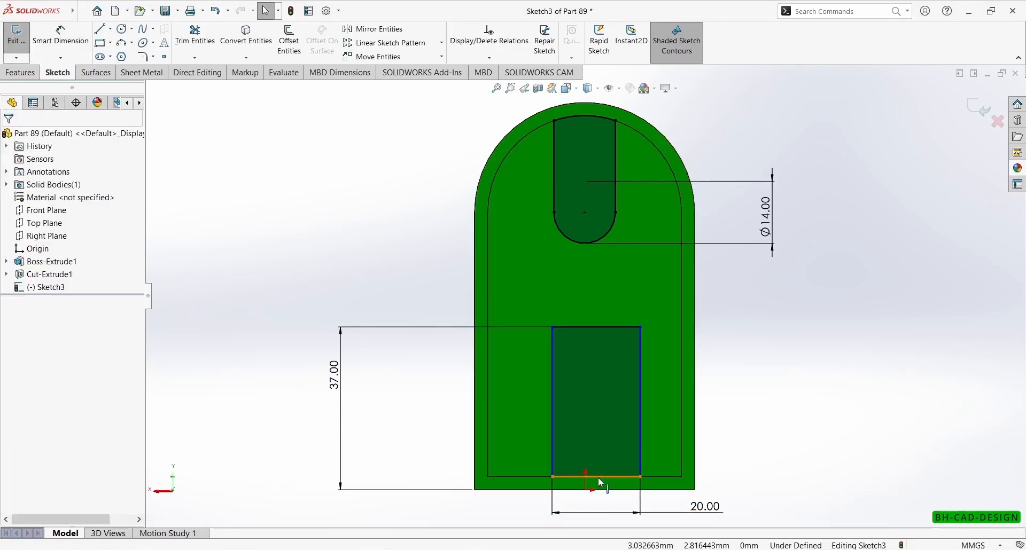
Centre the rectangle by adding a vertical relation between the midpoint of its end line and the origin.
{"action": "left_click", "coordinate": [597, 477]}
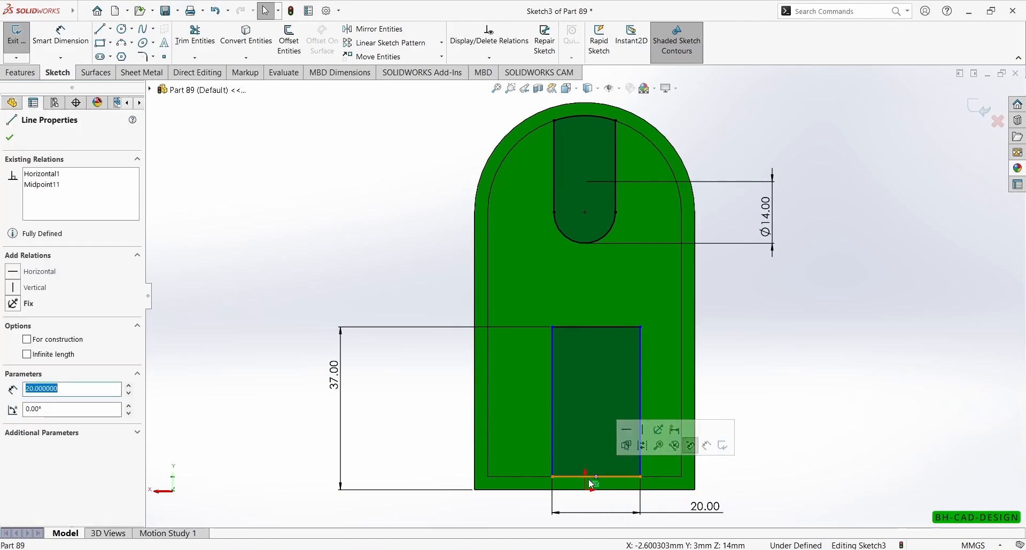
{"action": "left_click", "coordinate": [586, 489], "text": "ctrl"}
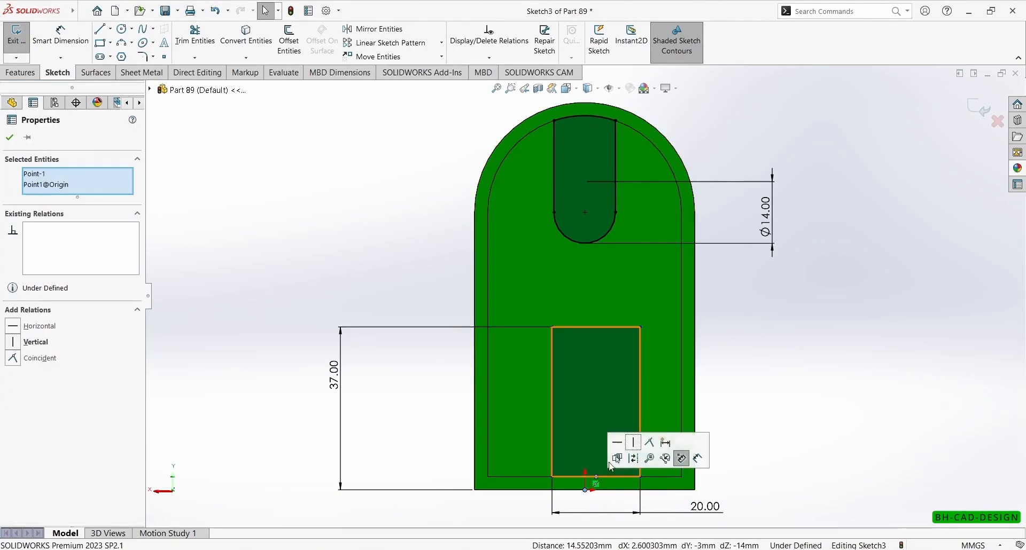
{"action": "left_click", "coordinate": [634, 442]}
{"action": "left_click", "coordinate": [182, 244]}
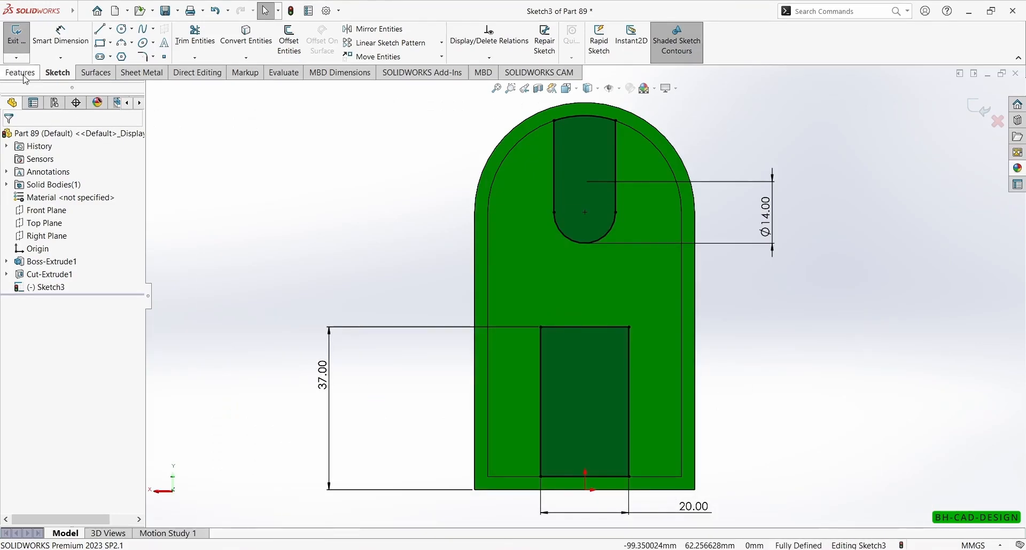
Extrude the rectangle and round-ended profile as a blind boss 2 mm high, merged with the body.
{"action": "left_click", "coordinate": [22, 73]}
{"action": "left_click", "coordinate": [33, 59]}
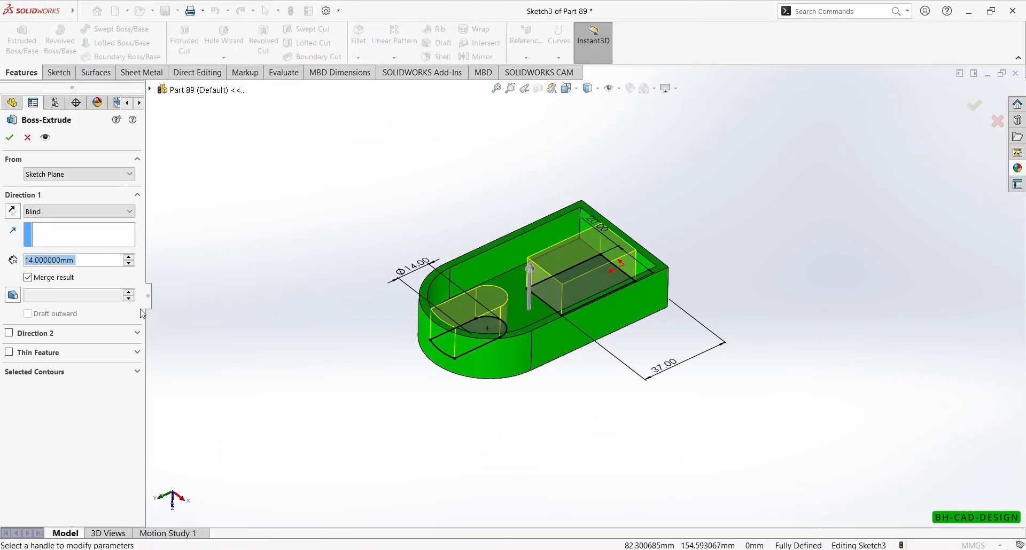
{"action": "type", "text": "2"}
{"action": "key", "text": "Return"}
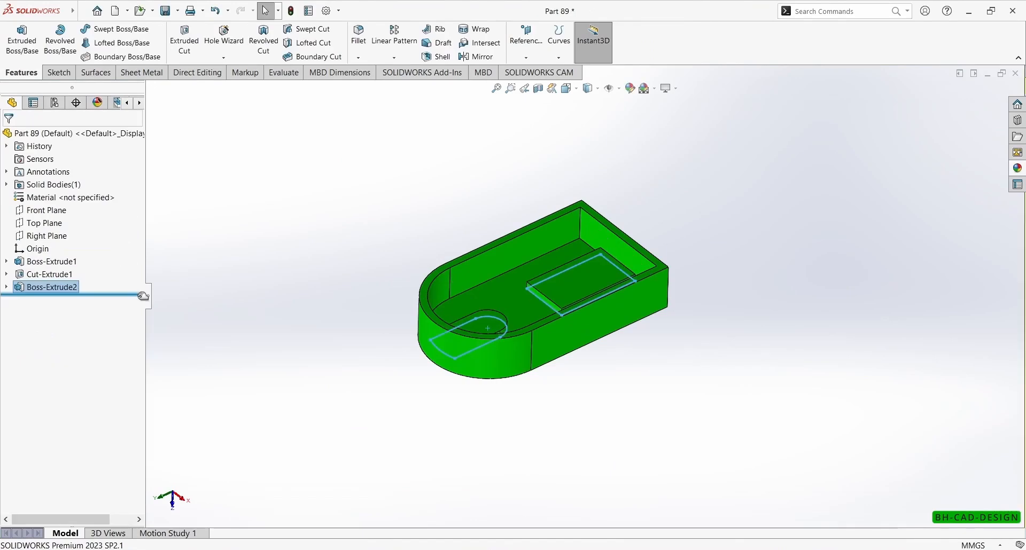
{"action": "left_click", "coordinate": [311, 282]}
Fillet the pocket's two inner vertical corners at the straight end with a 4 mm radius.
{"action": "middle_click_drag", "start_coordinate": [312, 282], "coordinate": [523, 289]}
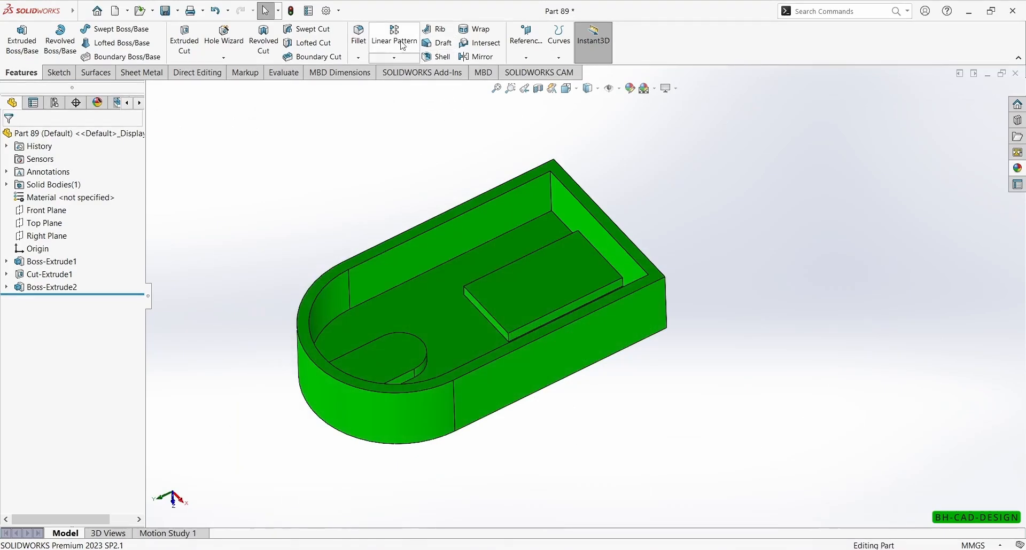
{"action": "left_click", "coordinate": [358, 38]}
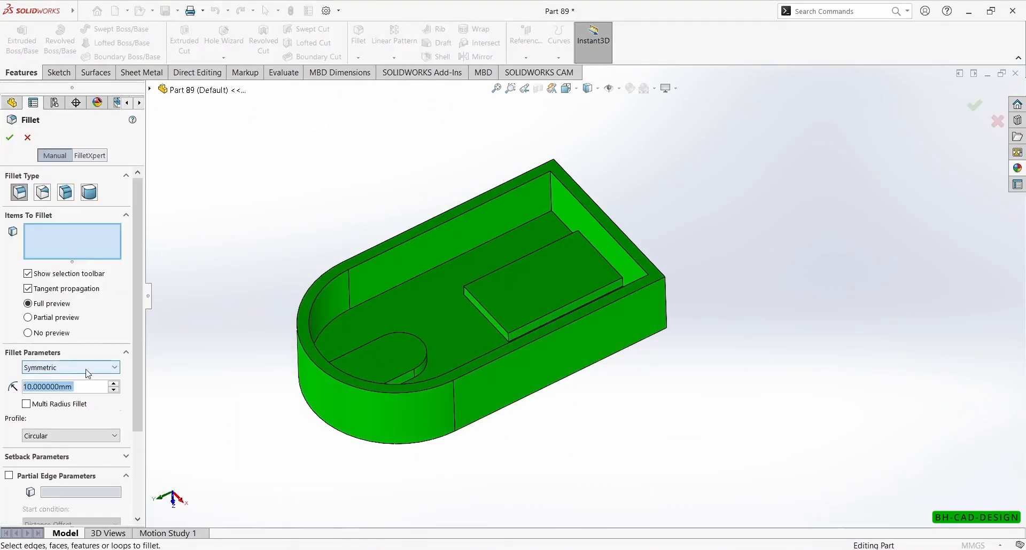
{"action": "type", "text": "4"}
{"action": "key", "text": "Return"}
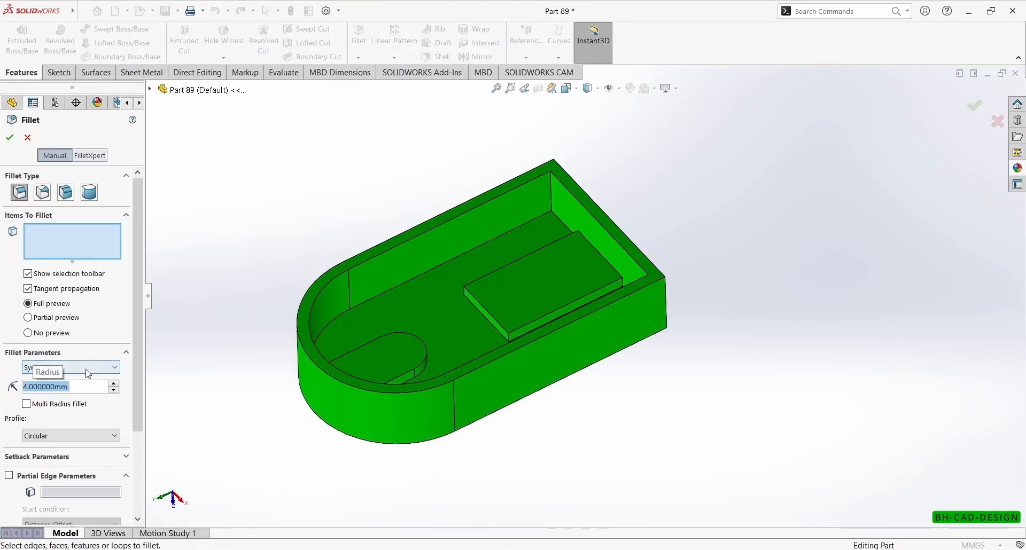
{"action": "left_click", "coordinate": [550, 201]}
{"action": "middle_click_drag", "start_coordinate": [589, 249], "coordinate": [627, 307]}
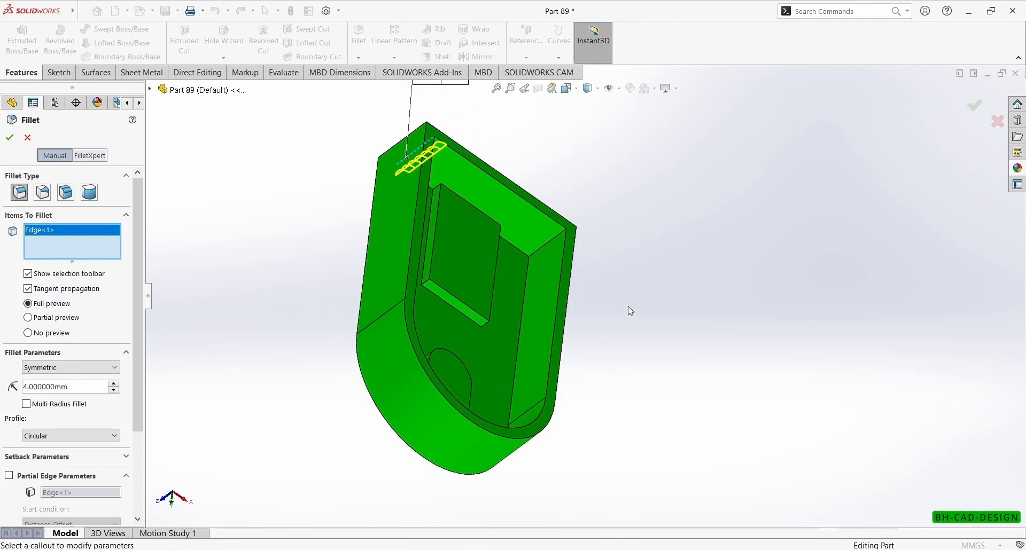
{"action": "left_click", "coordinate": [537, 252]}
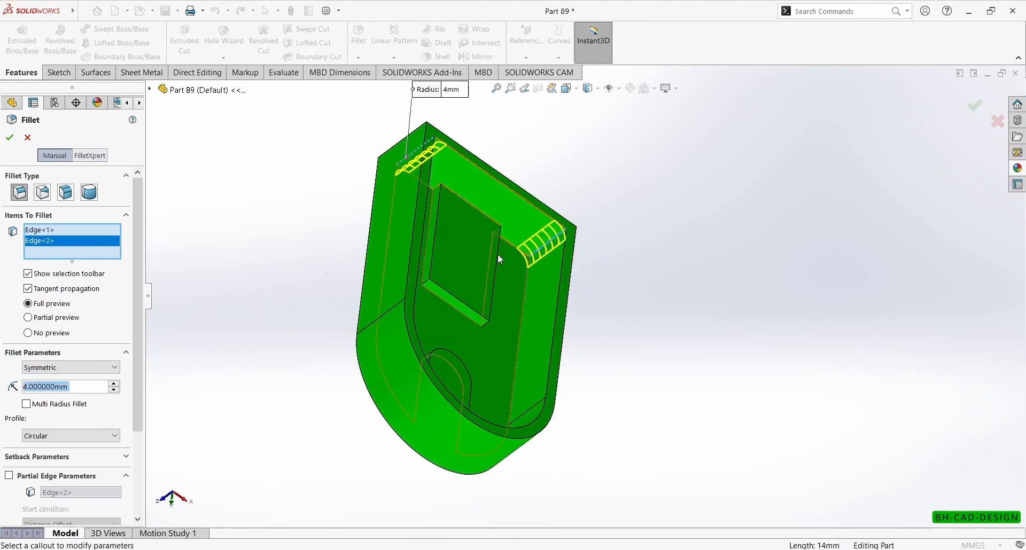
{"action": "left_click", "coordinate": [10, 138]}
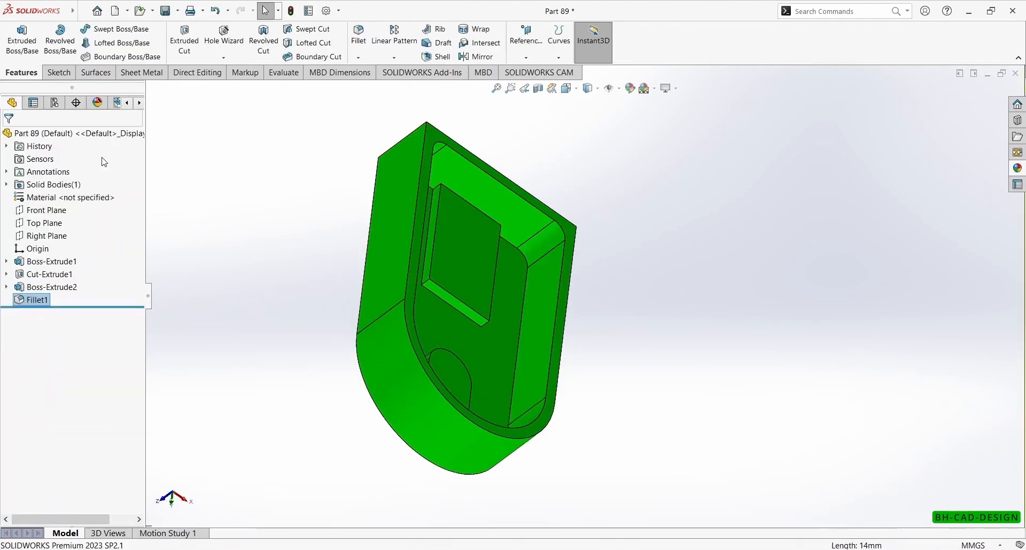
Fillet the two short vertical edges where the rectangular pad meets the pocket's end wall with a 5 mm radius.
{"action": "left_click", "coordinate": [359, 37]}
{"action": "middle_click_drag", "start_coordinate": [462, 179], "coordinate": [472, 186]}
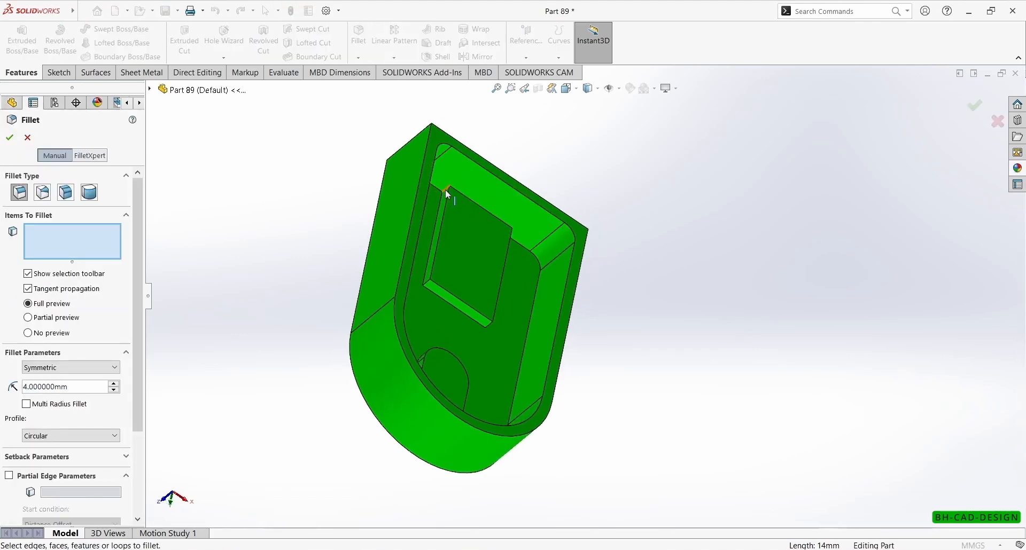
{"action": "left_click", "coordinate": [447, 191]}
{"action": "middle_click_drag", "start_coordinate": [515, 239], "coordinate": [545, 221]}
{"action": "scroll", "coordinate": [692, 258], "scroll_direction": "down", "scroll_amount": 1}
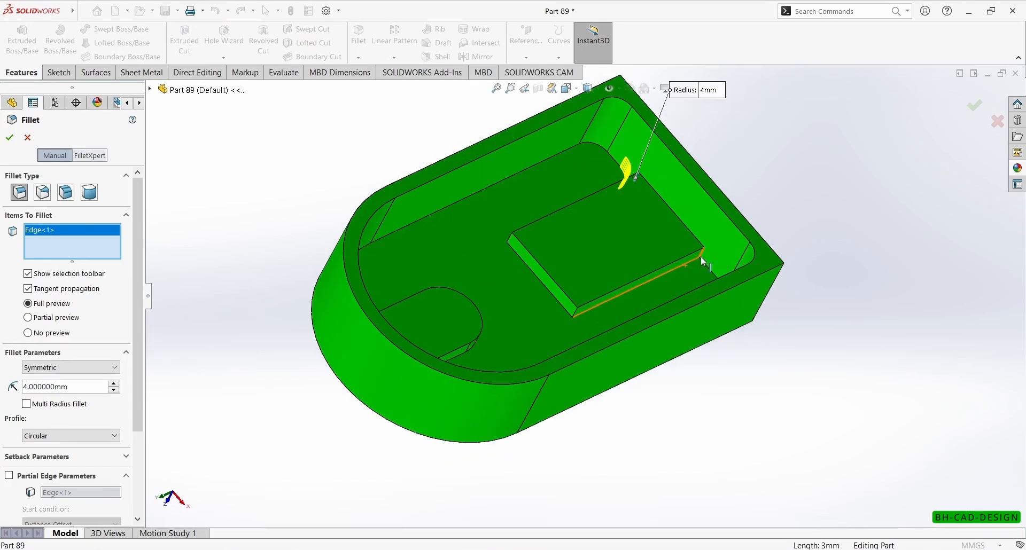
{"action": "left_click", "coordinate": [700, 256]}
{"action": "key", "text": "Return"}
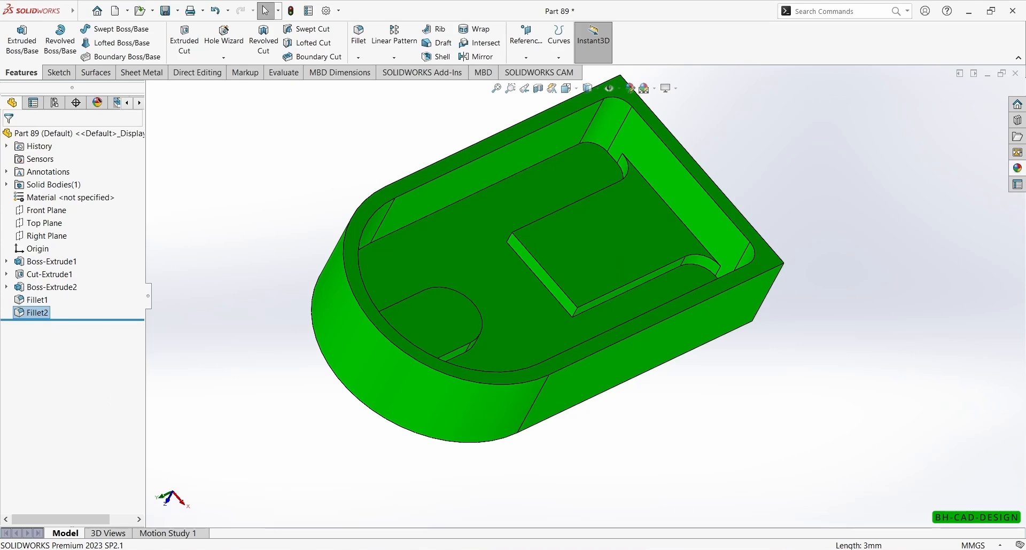
Check the reference drawing and fillet the rectangular pad's two free vertical corners with a 3 mm radius.
{"action": "key", "text": "alt+Tab"}
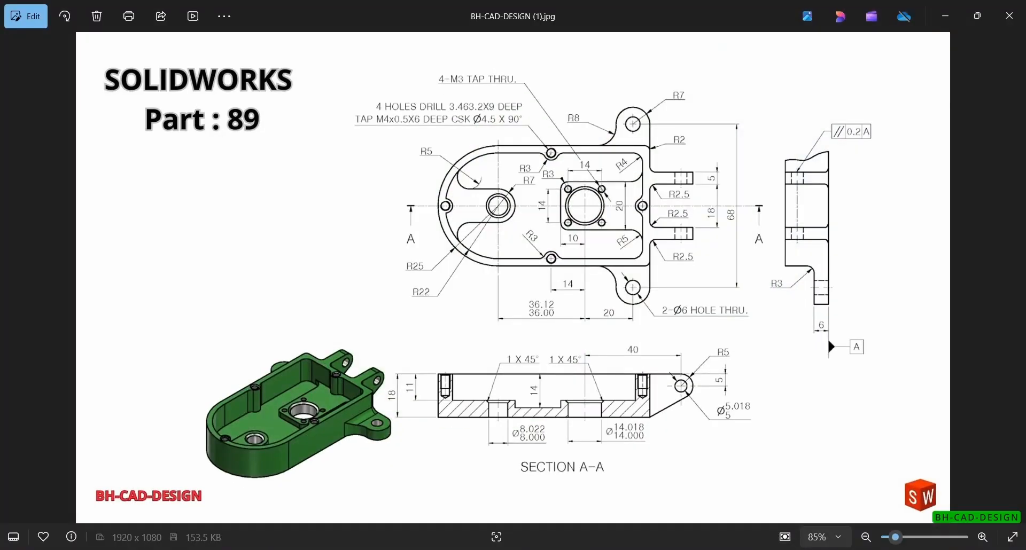
{"action": "key", "text": "alt+Tab"}
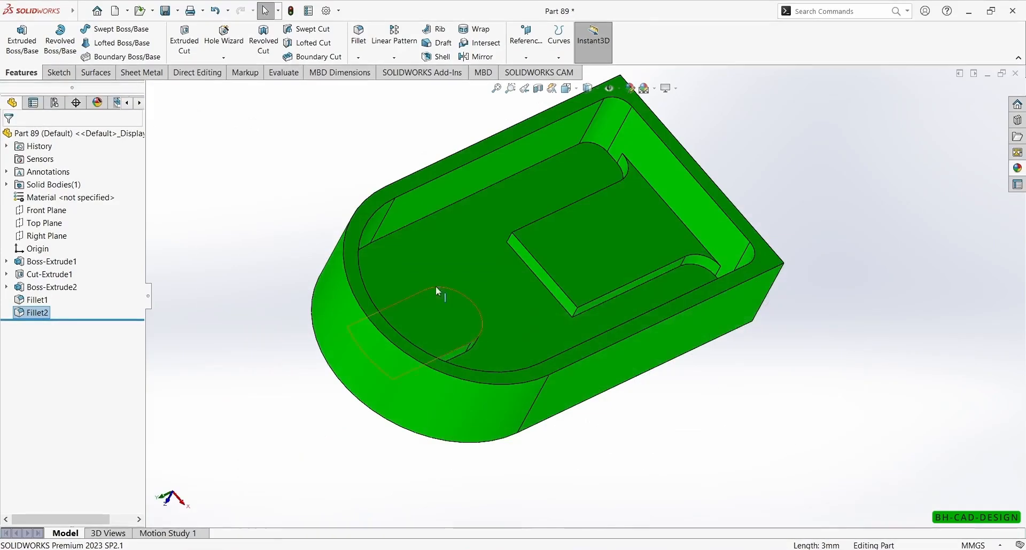
{"action": "left_click", "coordinate": [575, 312]}
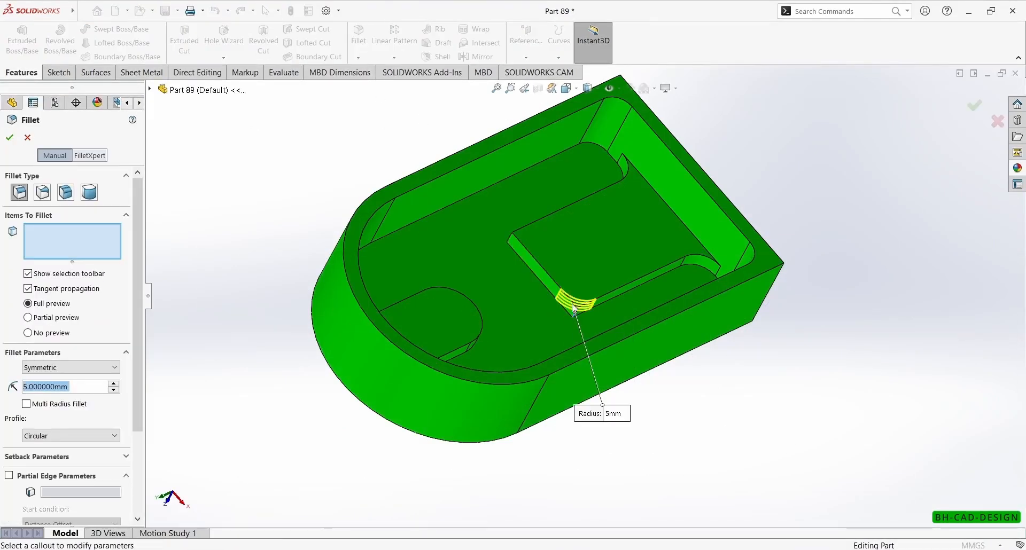
{"action": "left_click", "coordinate": [509, 239]}
{"action": "type", "text": "3"}
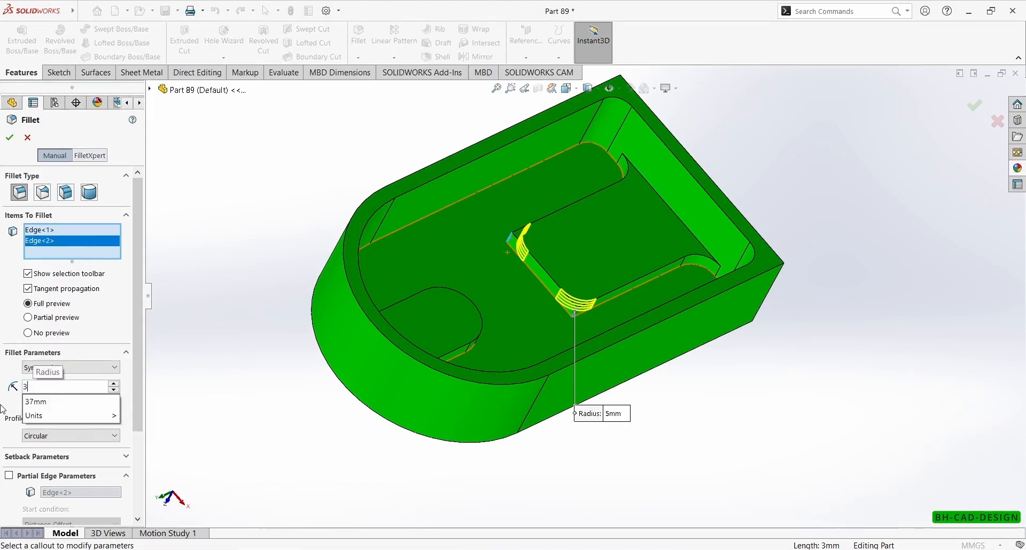
{"action": "key", "text": "Return"}
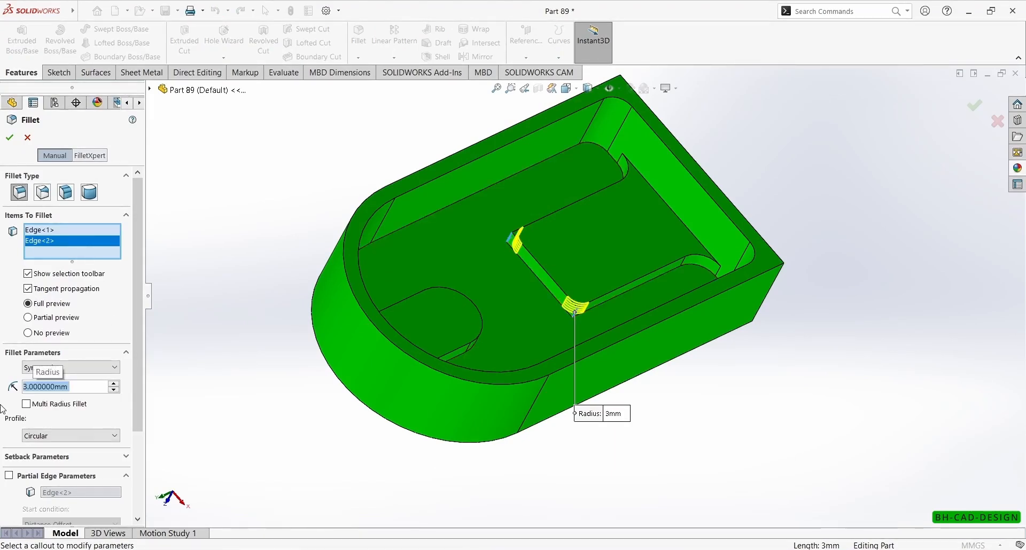
{"action": "left_click", "coordinate": [16, 138]}
On the round-ended pad's upper face, sketch one circle concentric with its rounded end and another circle over the rectangular pad.
{"action": "middle_click_drag", "start_coordinate": [350, 276], "coordinate": [332, 325]}
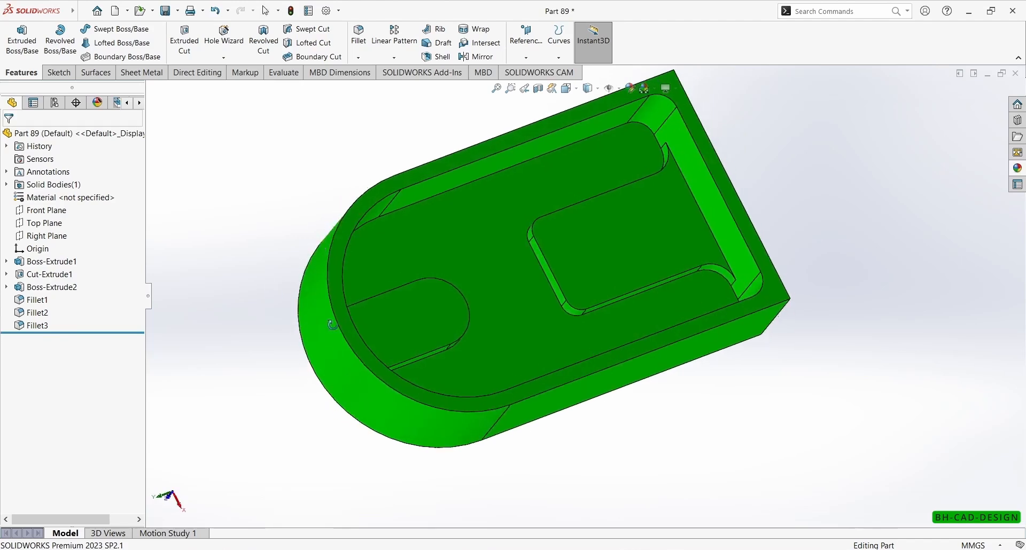
{"action": "left_click", "coordinate": [428, 306]}
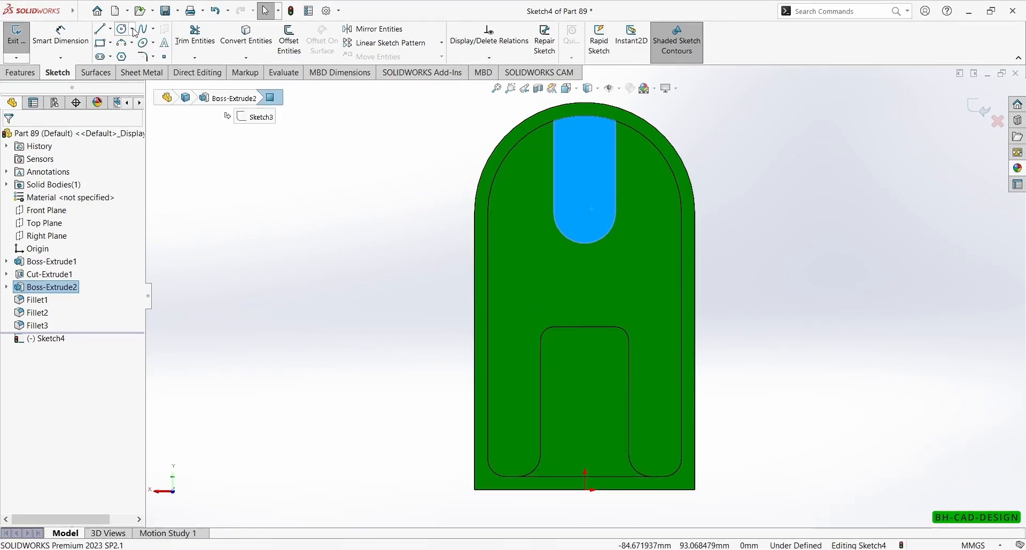
{"action": "left_click", "coordinate": [122, 29]}
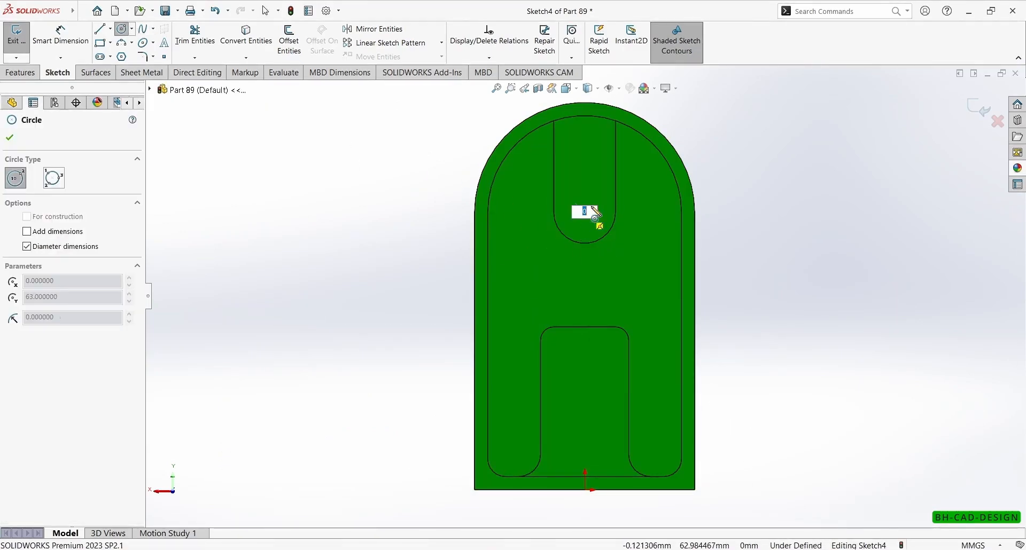
{"action": "left_click", "coordinate": [585, 212]}
{"action": "left_click", "coordinate": [609, 203]}
{"action": "left_click", "coordinate": [585, 370]}
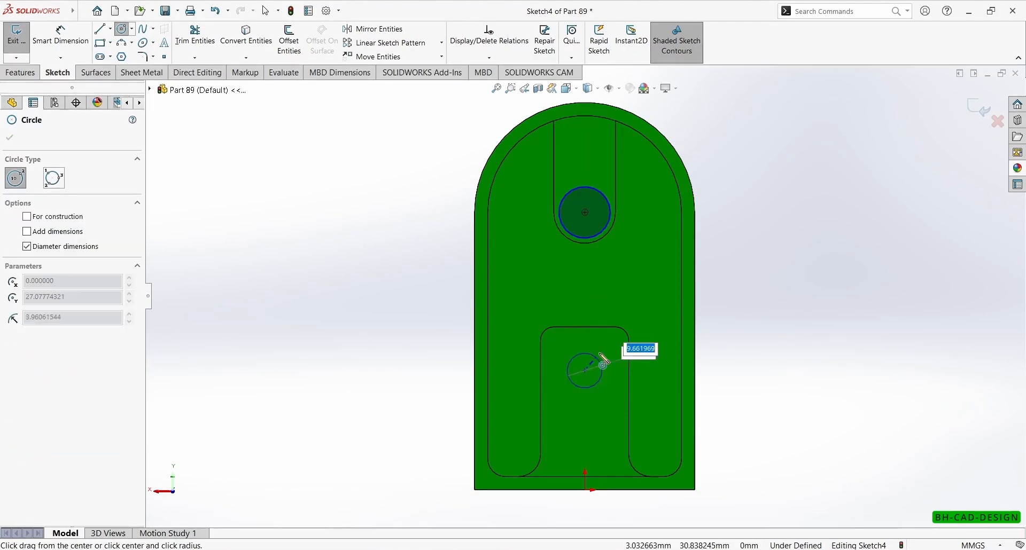
{"action": "left_click", "coordinate": [614, 354]}
Set the diameter of the round-ended pad's circle to 8 mm and the rectangular pad's circle to 14 mm.
{"action": "key", "text": "d"}
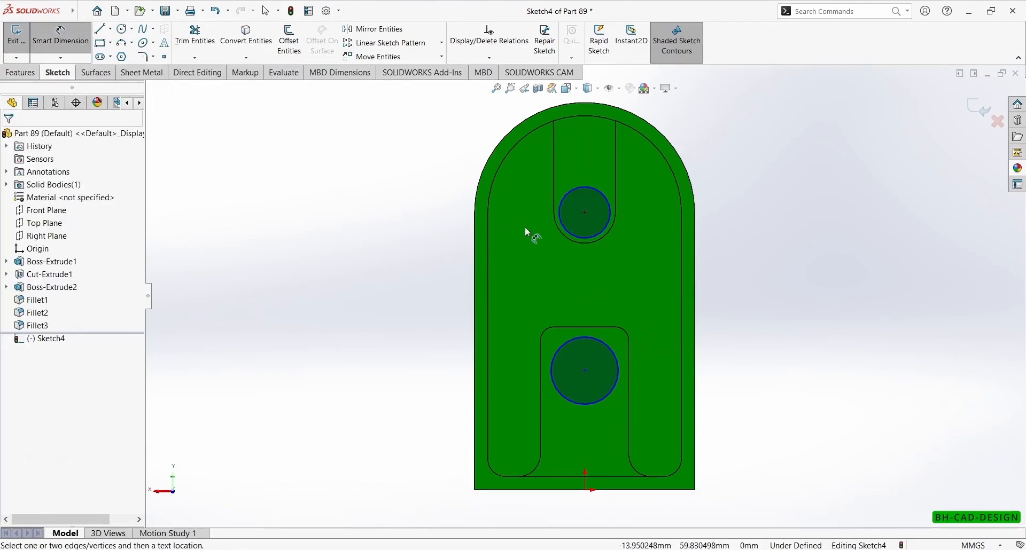
{"action": "left_click", "coordinate": [560, 222]}
{"action": "left_click", "coordinate": [346, 275]}
{"action": "type", "text": "8"}
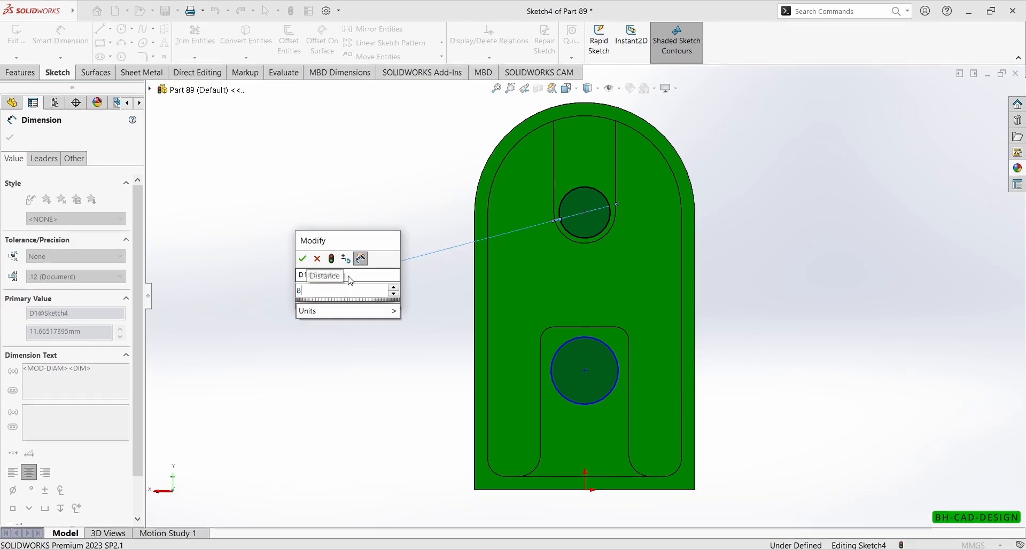
{"action": "key", "text": "Return"}
{"action": "left_click", "coordinate": [614, 394]}
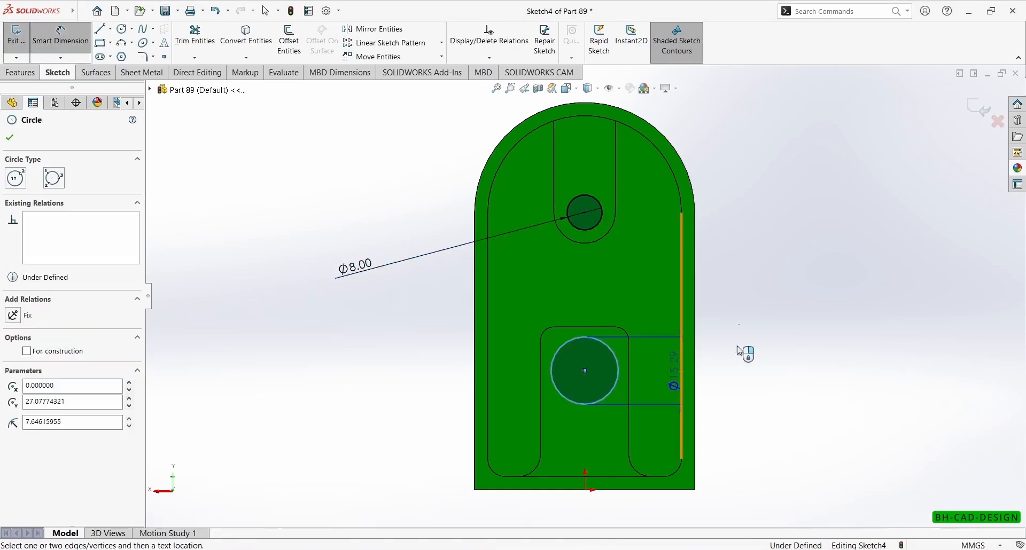
{"action": "left_click", "coordinate": [751, 342]}
{"action": "type", "text": "14"}
{"action": "key", "text": "Return"}
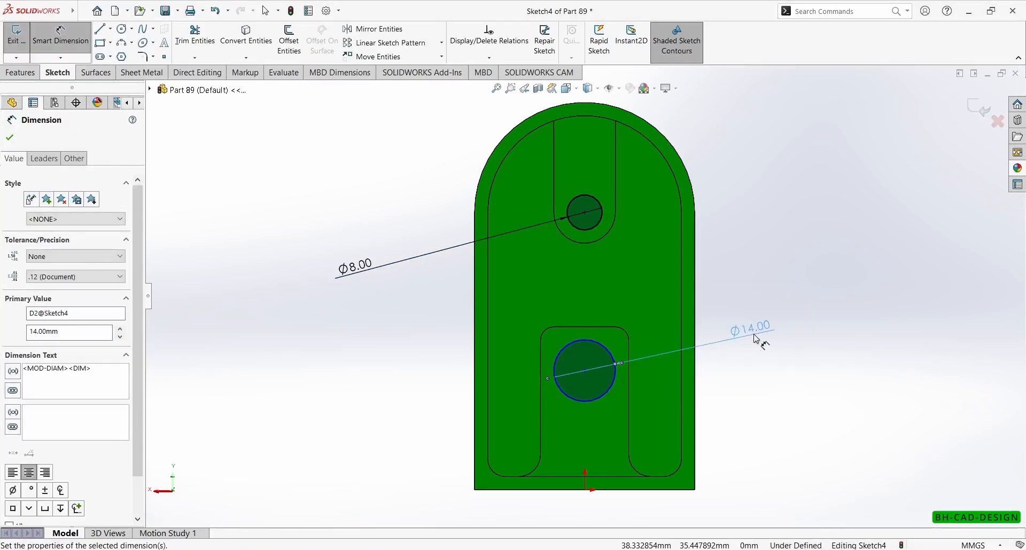
Check the reference drawing and dimension the 14 mm circle's centre 10 mm from the rectangular pad's inner end edge.
{"action": "key", "text": "alt+Tab"}
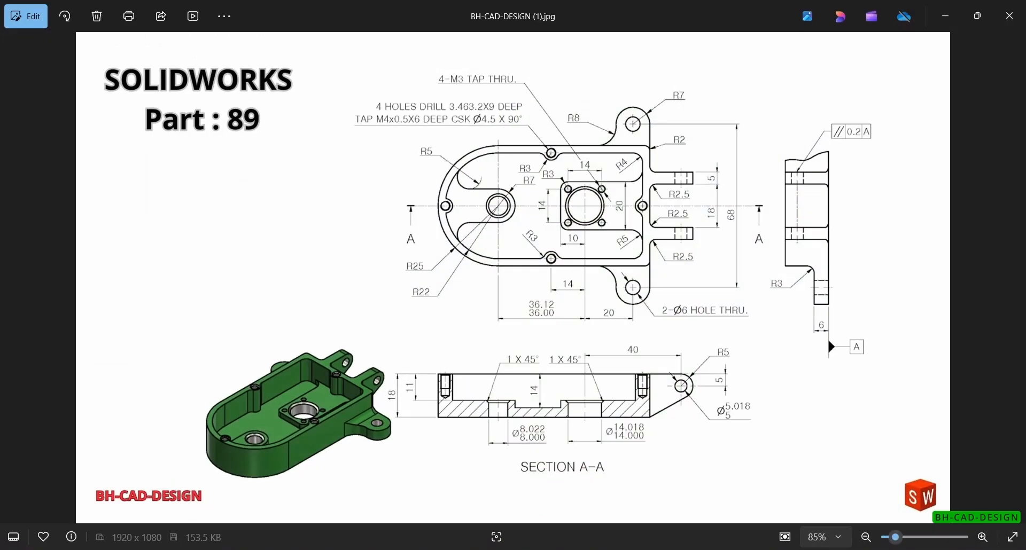
{"action": "key", "text": "alt+Tab"}
{"action": "left_click", "coordinate": [585, 370]}
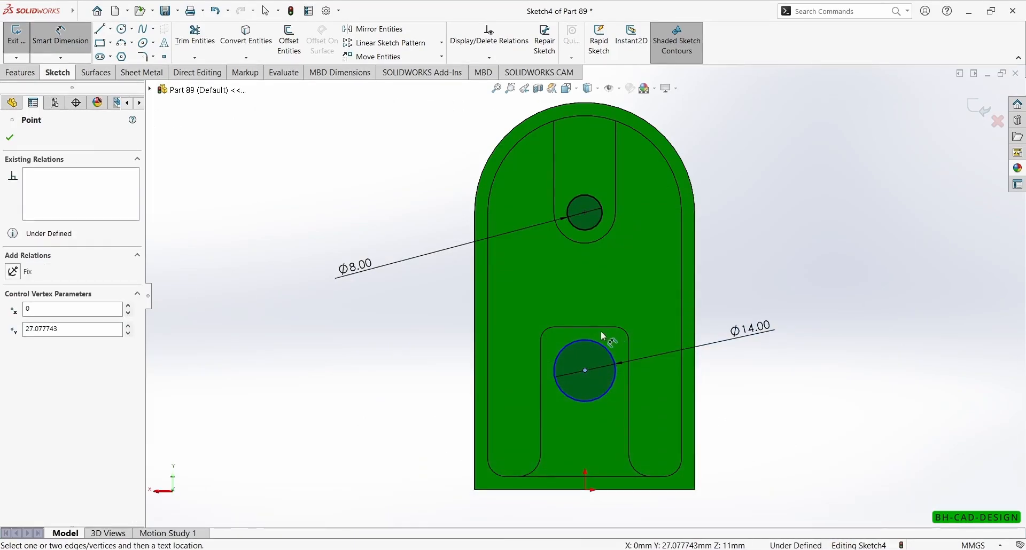
{"action": "left_click", "coordinate": [597, 332]}
{"action": "left_click", "coordinate": [953, 302]}
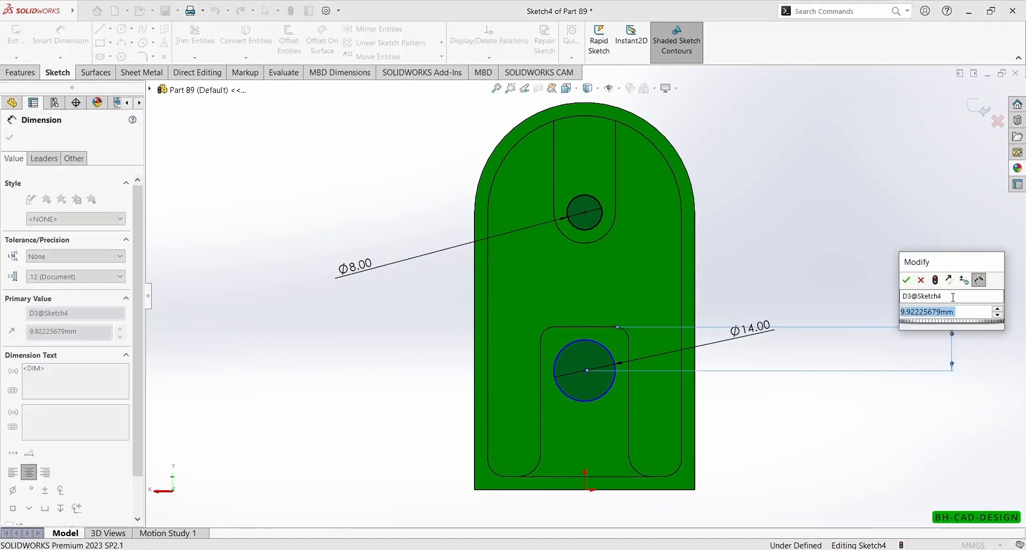
{"action": "type", "text": "10"}
{"action": "key", "text": "Return"}
{"action": "key", "text": "Escape"}
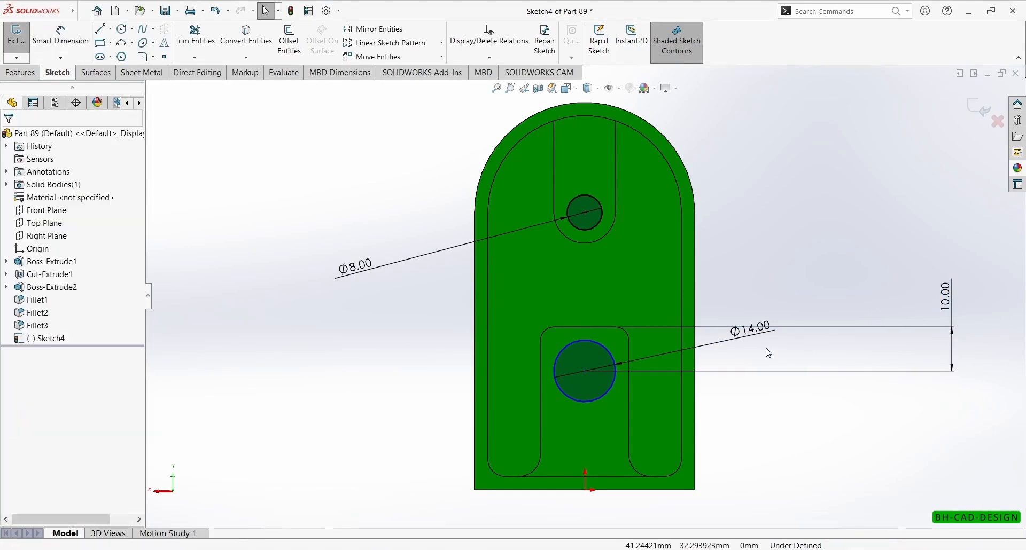
Add a vertical relation between the 14 mm circle's centre and the origin.
{"action": "left_click", "coordinate": [585, 370]}
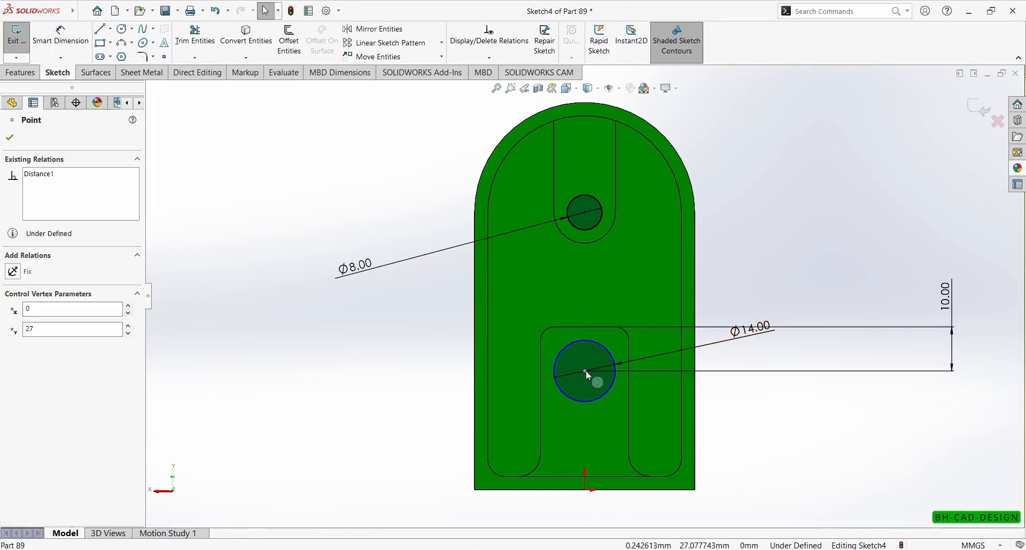
{"action": "left_click", "coordinate": [585, 489], "text": "ctrl"}
{"action": "left_click", "coordinate": [630, 441]}
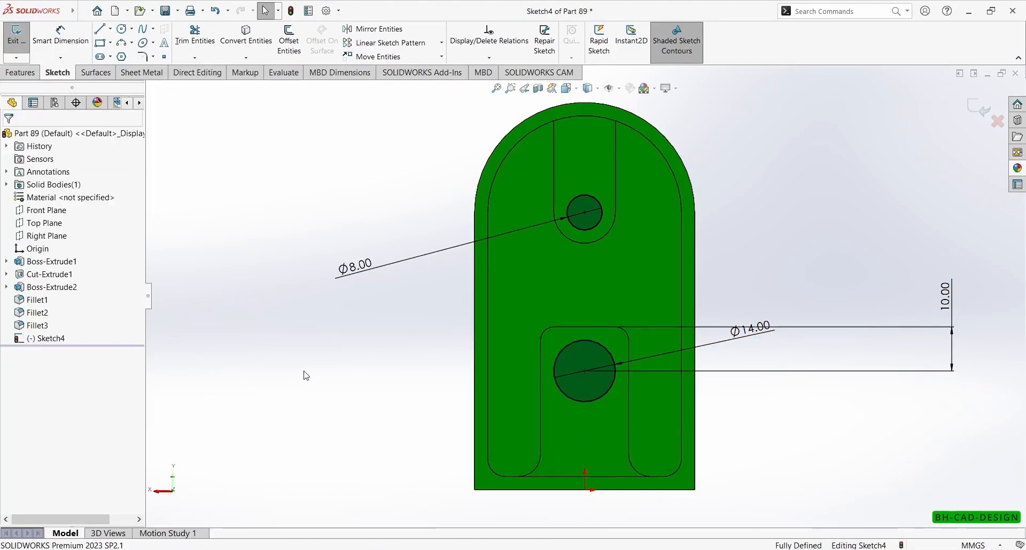
Extrude-cut both circles completely through the housing floor.
{"action": "left_click", "coordinate": [20, 72]}
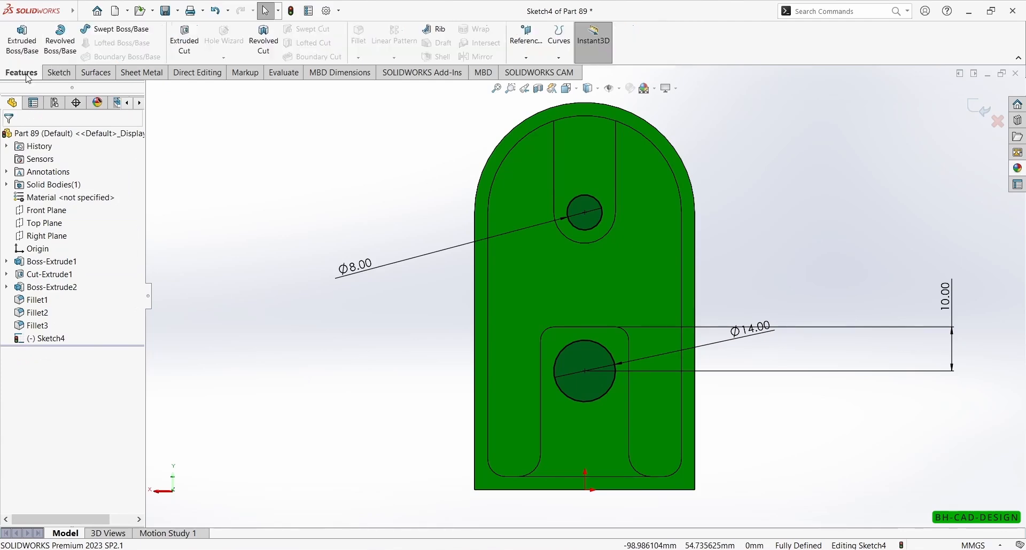
{"action": "left_click", "coordinate": [184, 38]}
{"action": "left_click", "coordinate": [64, 211]}
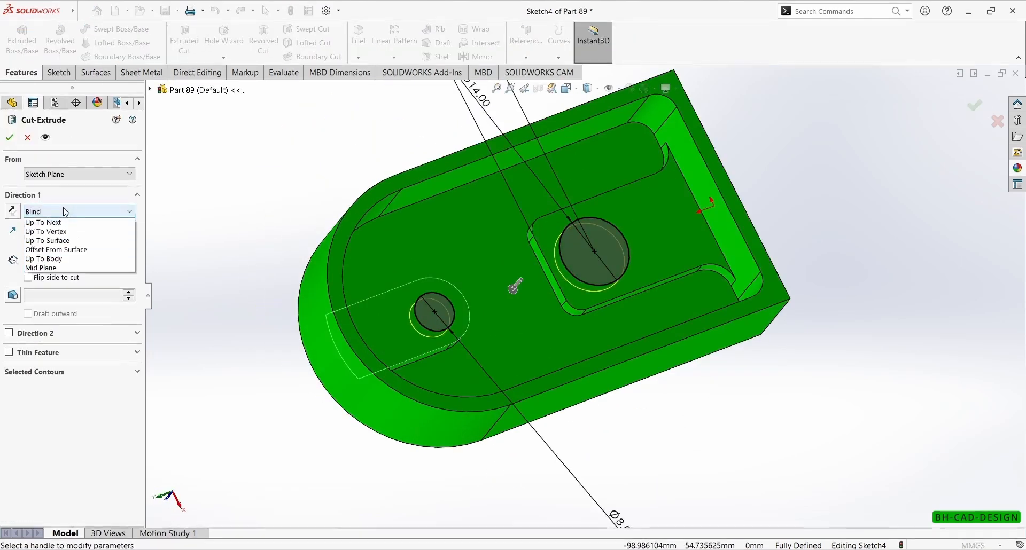
{"action": "left_click", "coordinate": [42, 231]}
{"action": "left_click", "coordinate": [9, 138]}
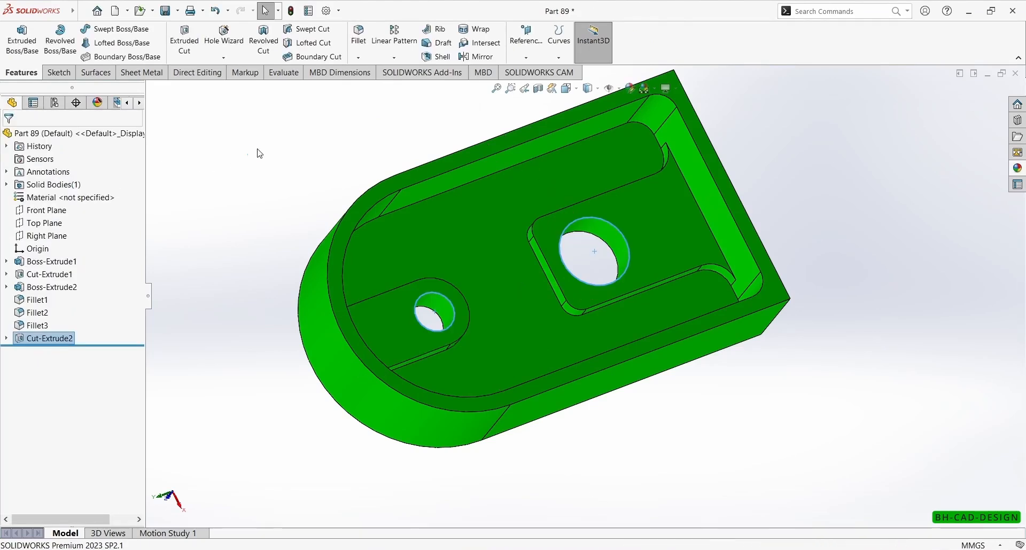
Chamfer the inside rim edges of the 8 mm and 14 mm holes by 1 mm at 45 degrees.
{"action": "middle_click_drag", "start_coordinate": [470, 240], "coordinate": [445, 139]}
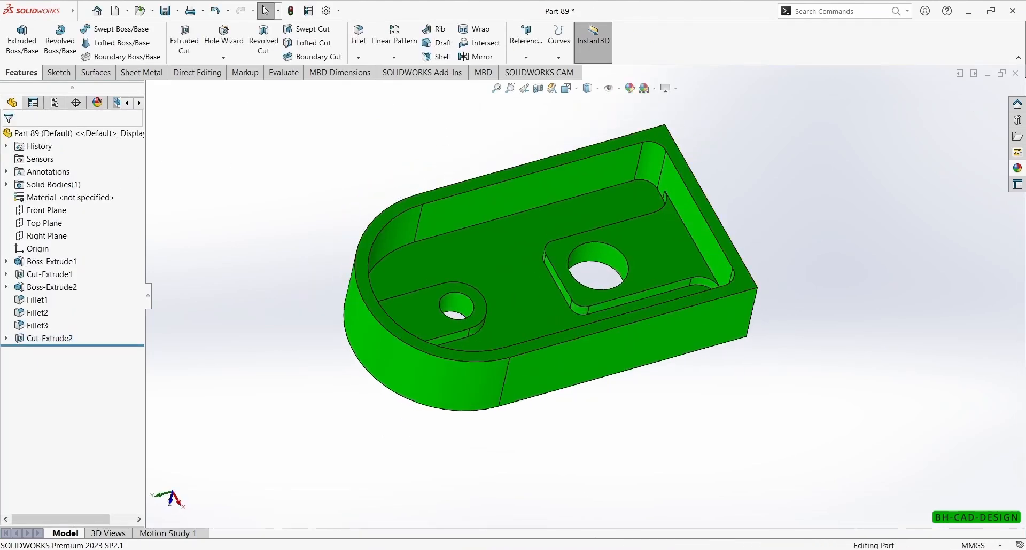
{"action": "left_click", "coordinate": [358, 57]}
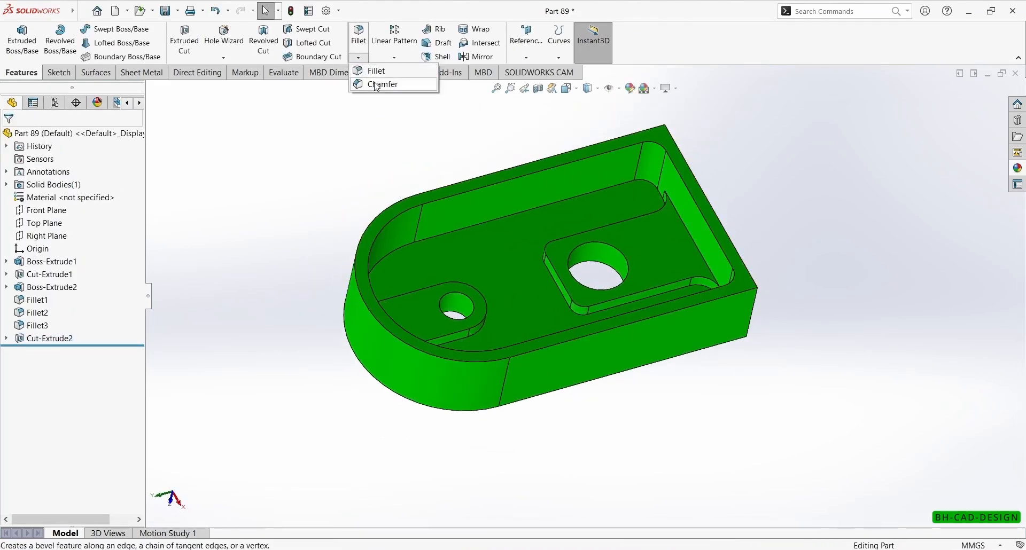
{"action": "left_click", "coordinate": [377, 84]}
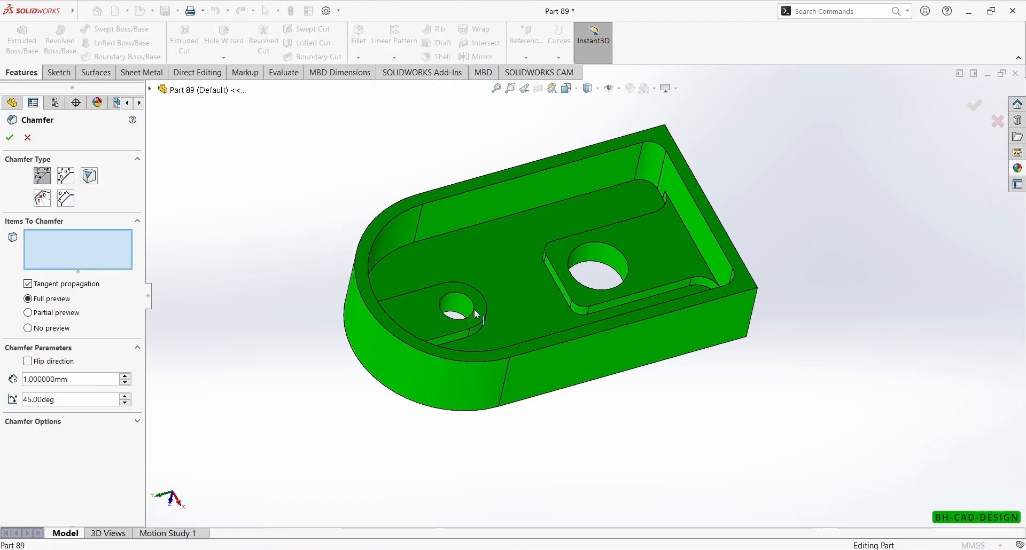
{"action": "left_click", "coordinate": [474, 313]}
{"action": "left_click", "coordinate": [614, 290]}
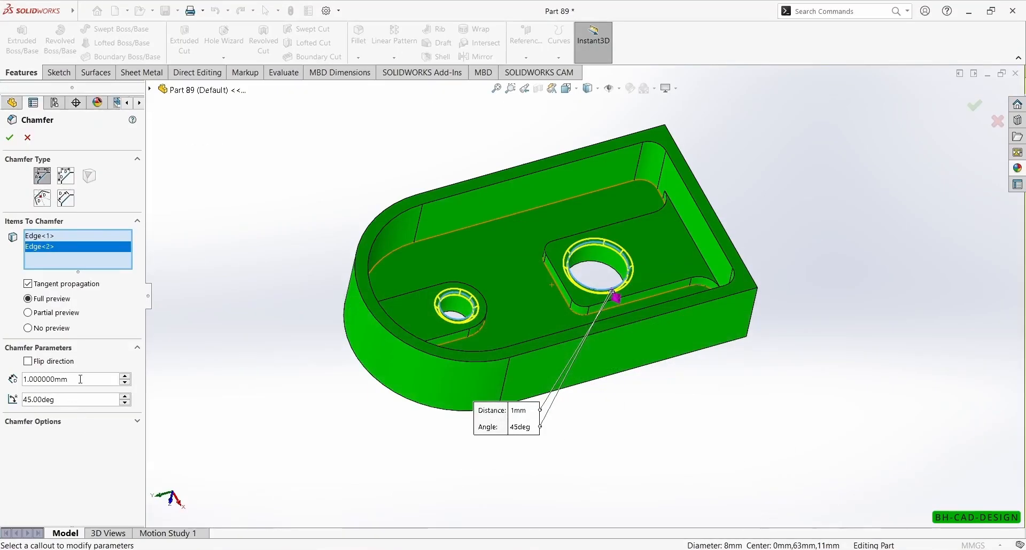
{"action": "left_click_drag", "start_coordinate": [80, 380], "coordinate": [2, 377]}
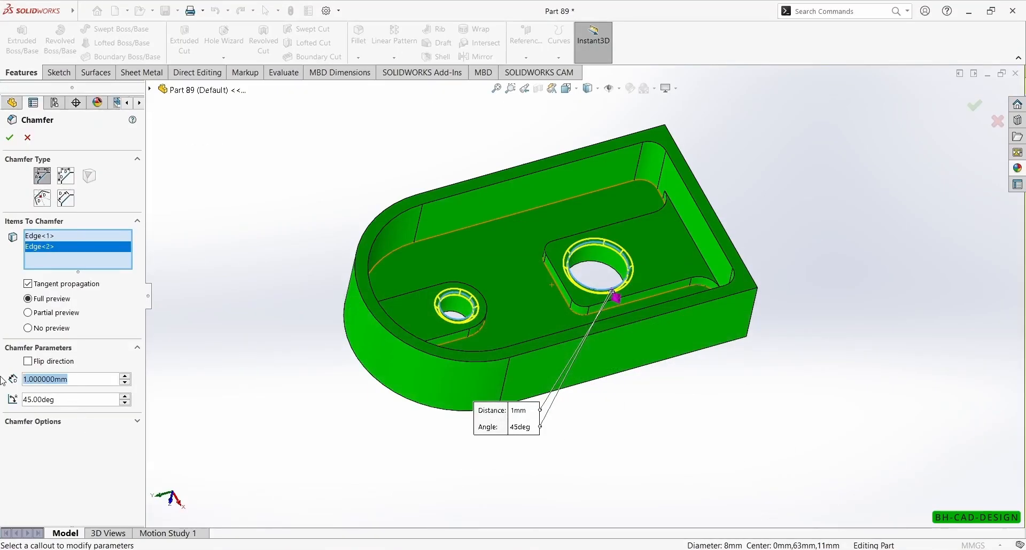
{"action": "type", "text": "1"}
{"action": "key", "text": "Return"}
{"action": "key", "text": "Return"}
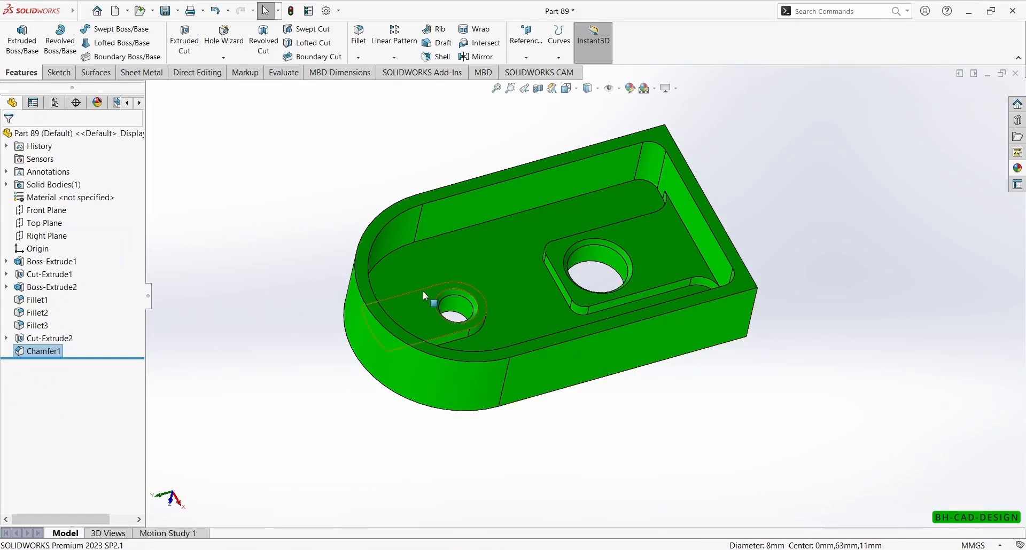
Check the reference drawing and start a sketch on the housing's open rim face.
{"action": "left_click", "coordinate": [462, 505]}
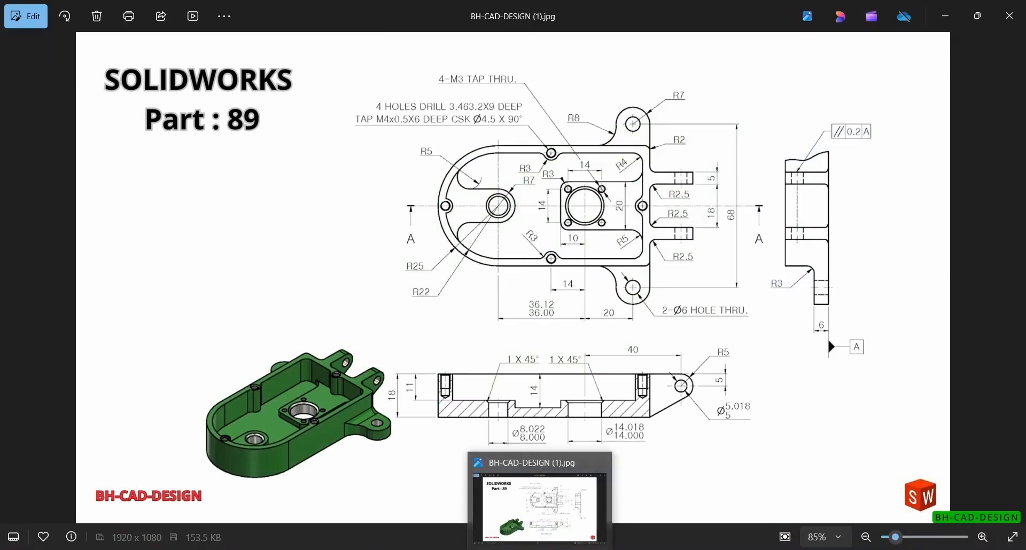
{"action": "left_click", "coordinate": [528, 545]}
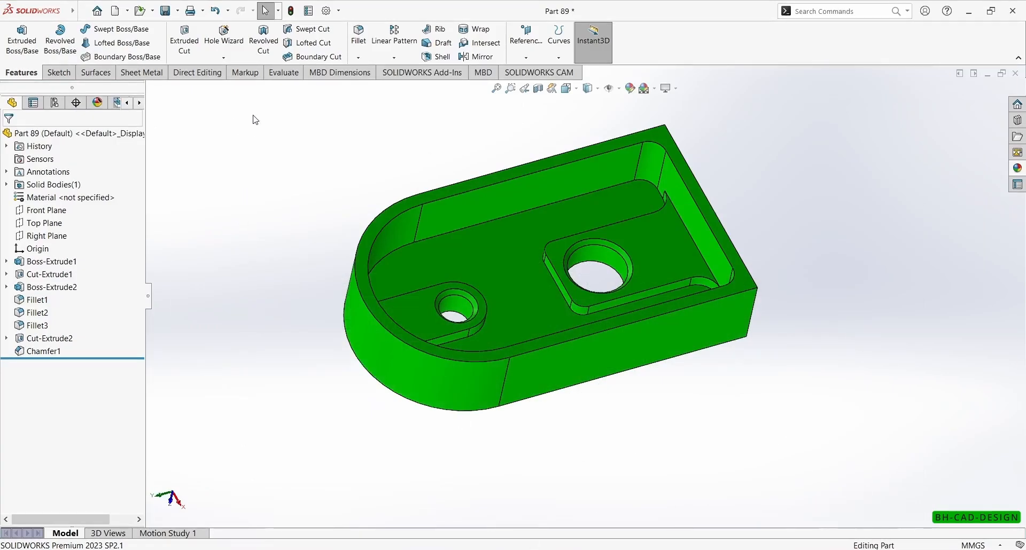
{"action": "left_click", "coordinate": [499, 178]}
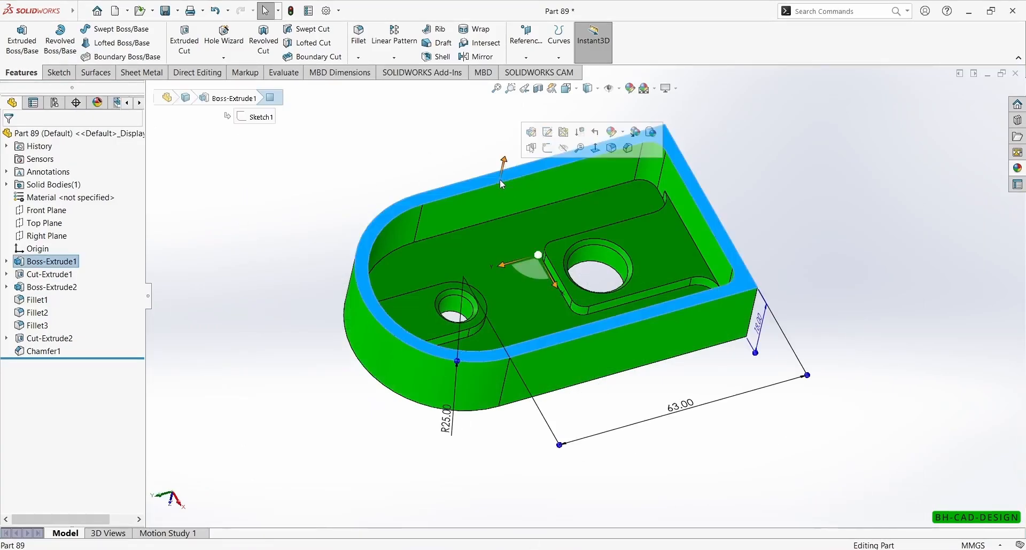
{"action": "left_click", "coordinate": [530, 151]}
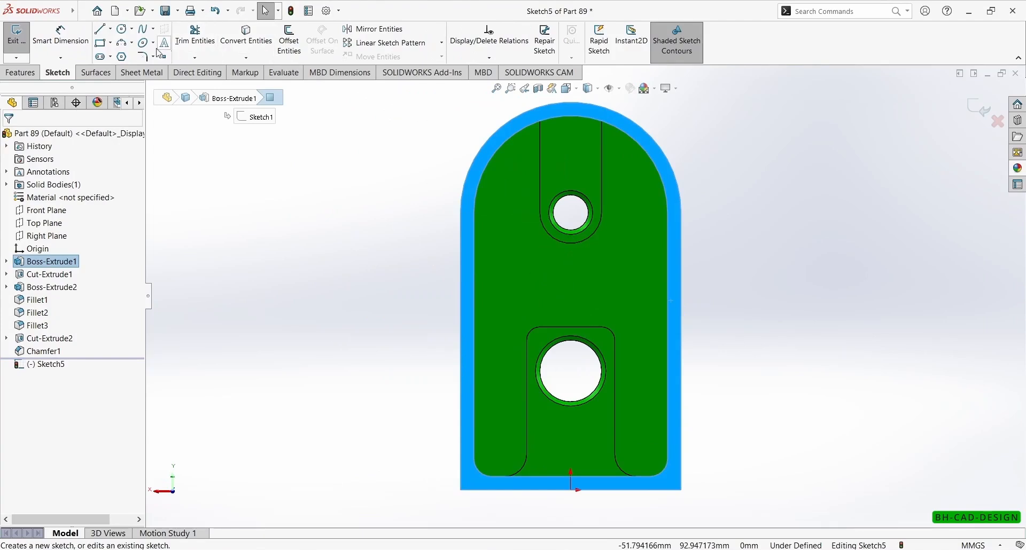
Sketch four circles about 5 to 6 mm in diameter on the pocket edge, at the arc's apex, both straight sides and the flat end's middle.
{"action": "left_click", "coordinate": [122, 30]}
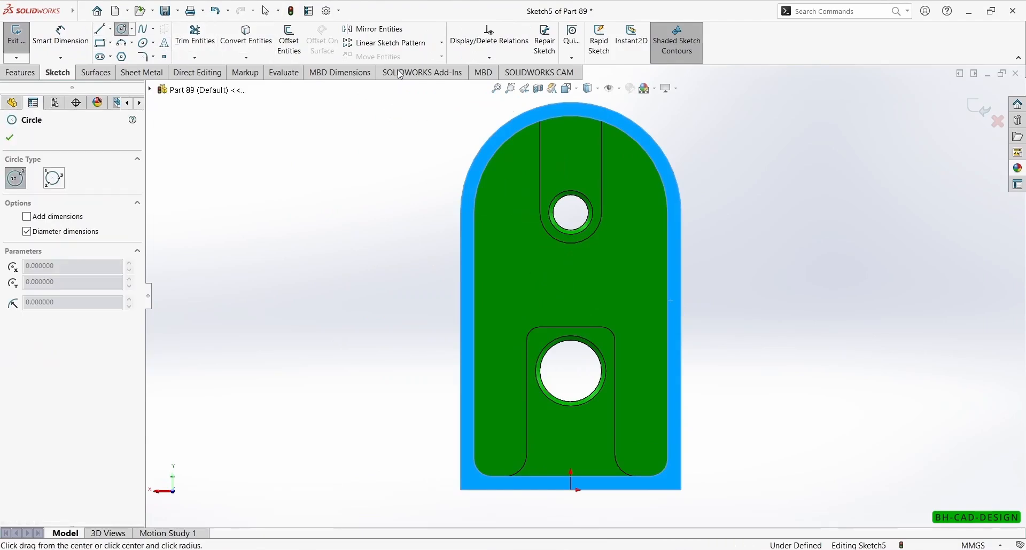
{"action": "left_click", "coordinate": [570, 115]}
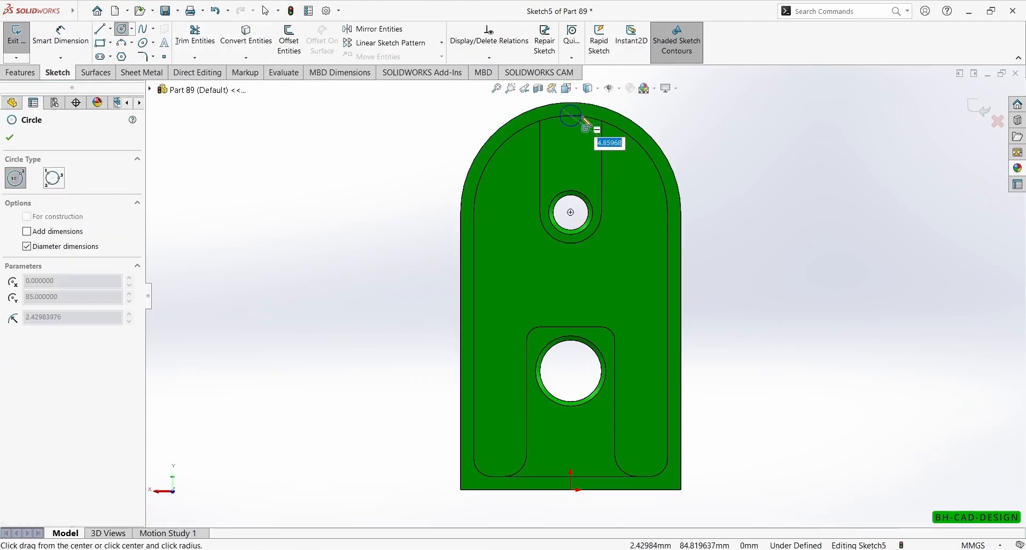
{"action": "left_click", "coordinate": [582, 117]}
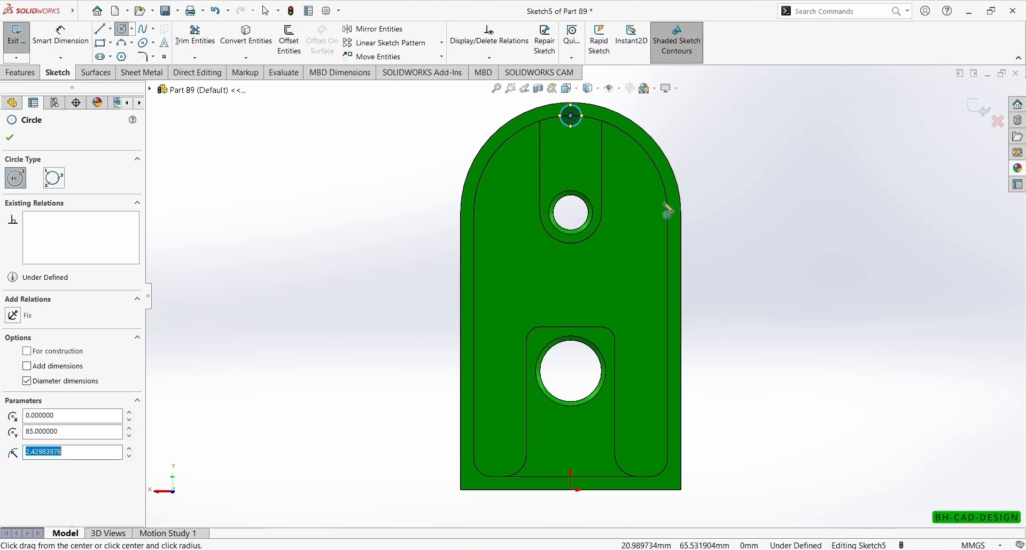
{"action": "left_click", "coordinate": [668, 296]}
{"action": "left_click", "coordinate": [678, 287]}
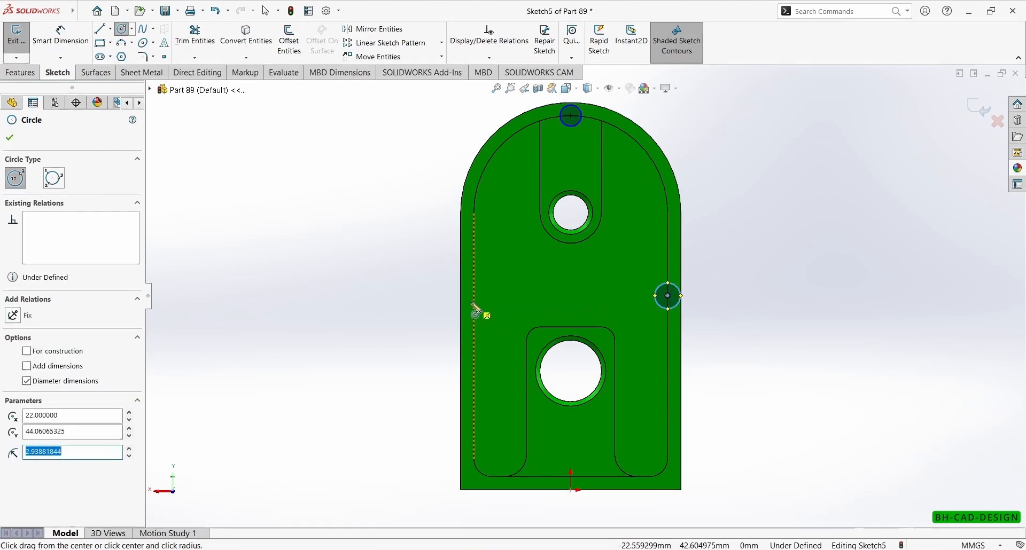
{"action": "left_click", "coordinate": [475, 296]}
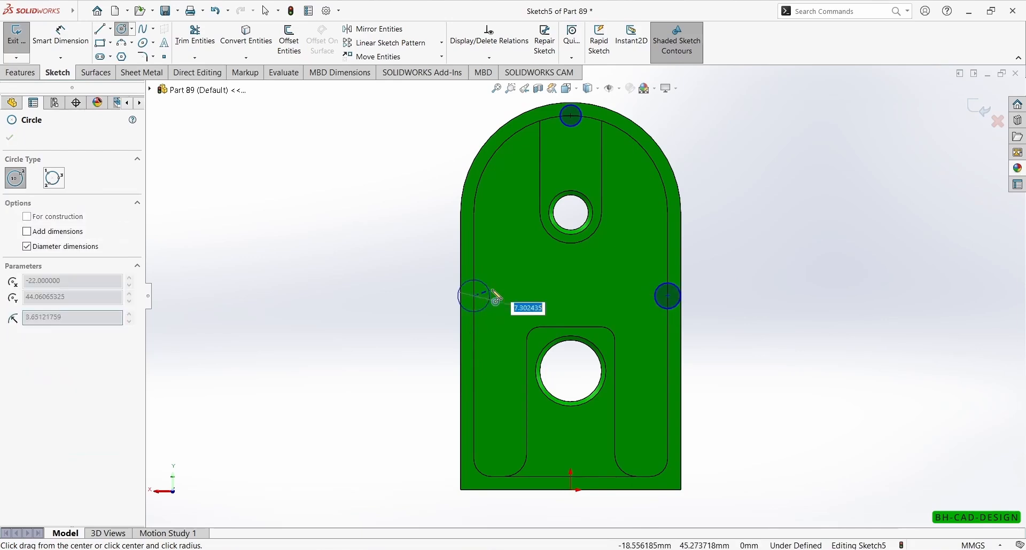
{"action": "left_click", "coordinate": [488, 298]}
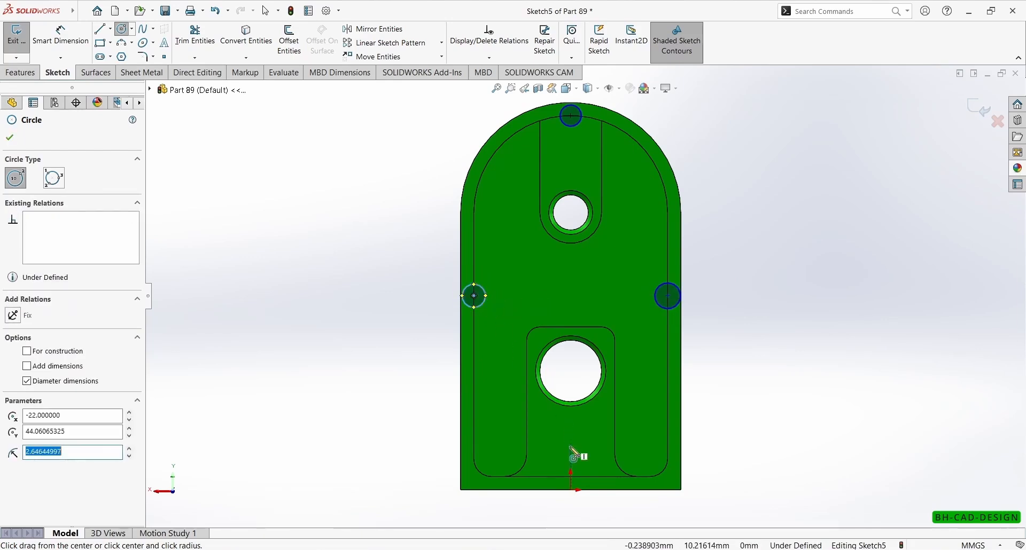
{"action": "left_click", "coordinate": [570, 476]}
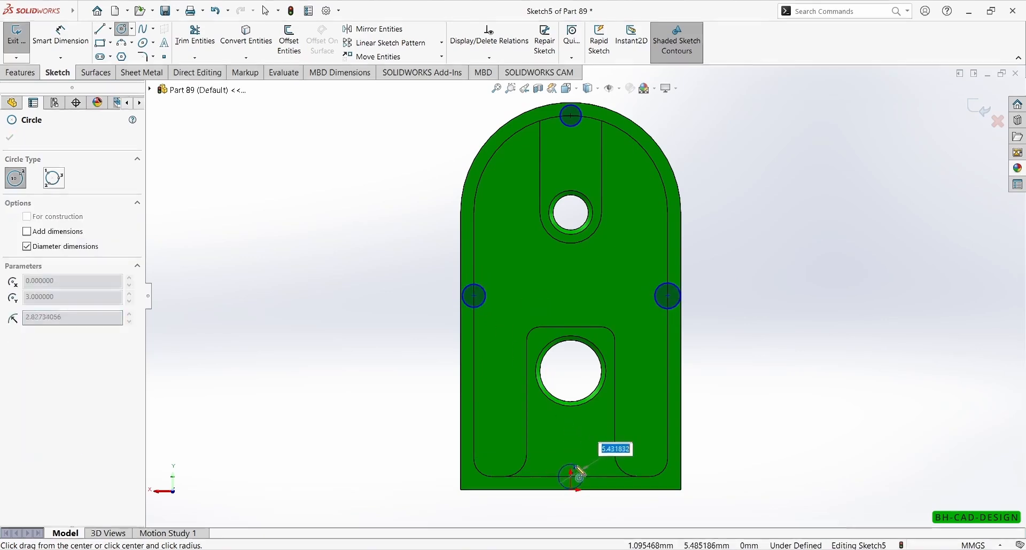
{"action": "left_click", "coordinate": [581, 479]}
{"action": "key", "text": "Escape"}
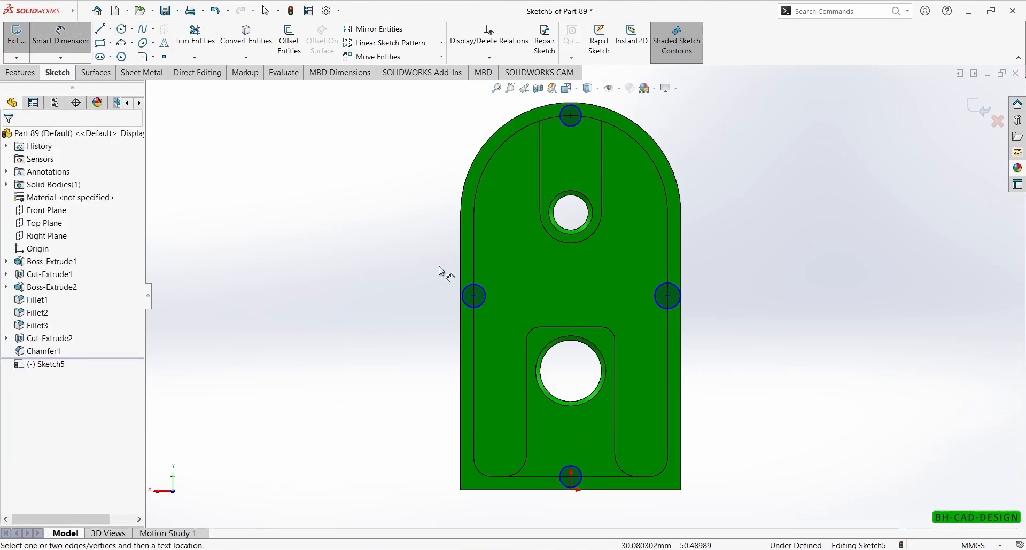
Make the four rim circles equal and set their diameter to 6 mm.
{"action": "key", "text": "z"}
{"action": "left_click_drag", "start_coordinate": [375, 143], "coordinate": [743, 492]}
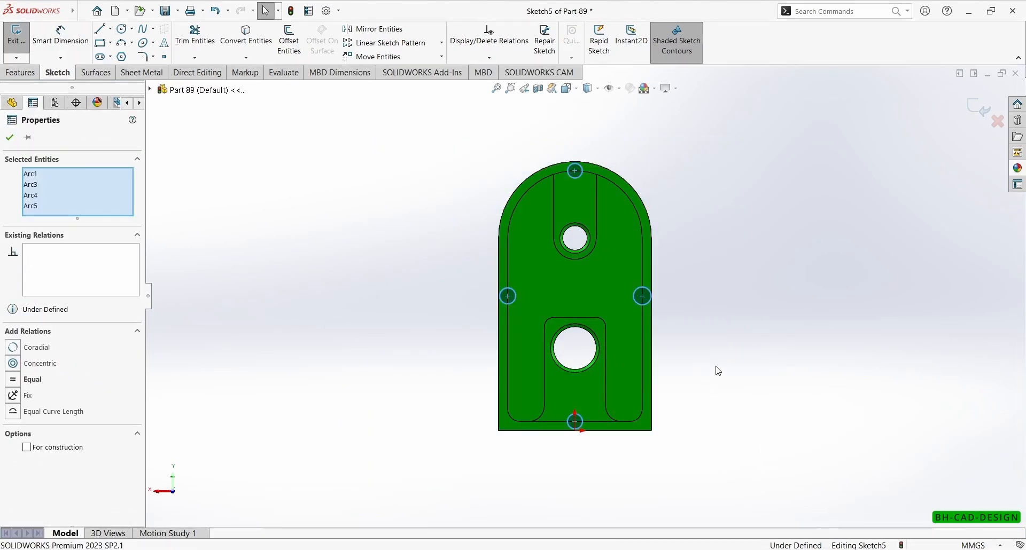
{"action": "left_click", "coordinate": [12, 380]}
{"action": "right_click_drag", "start_coordinate": [392, 399], "coordinate": [392, 220]}
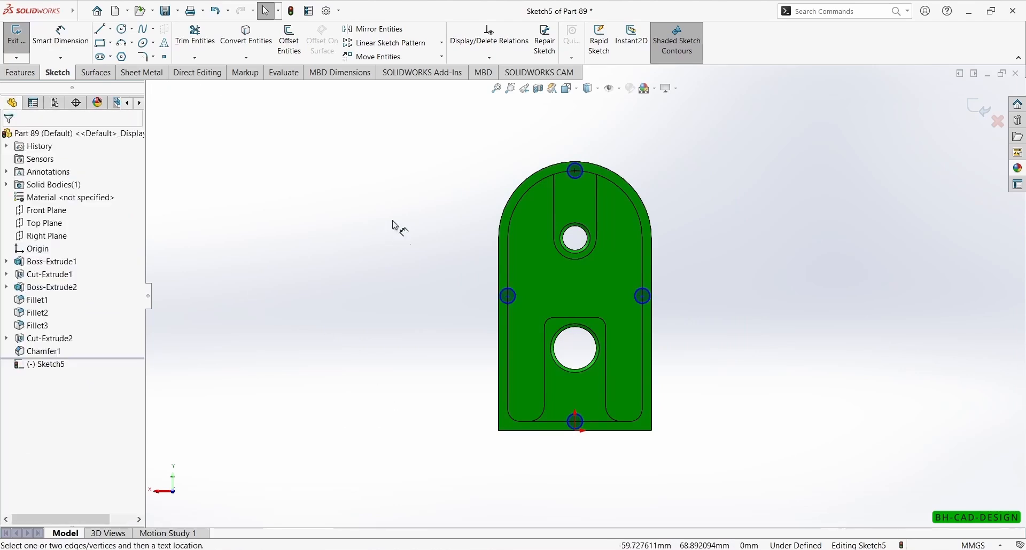
{"action": "left_click", "coordinate": [578, 181]}
{"action": "left_click", "coordinate": [654, 138]}
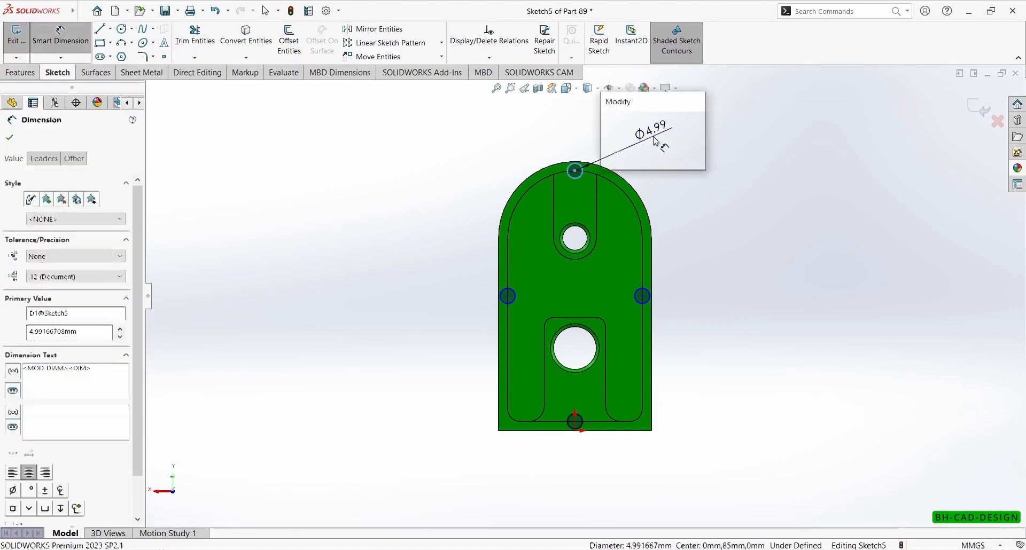
{"action": "key", "text": "Return"}
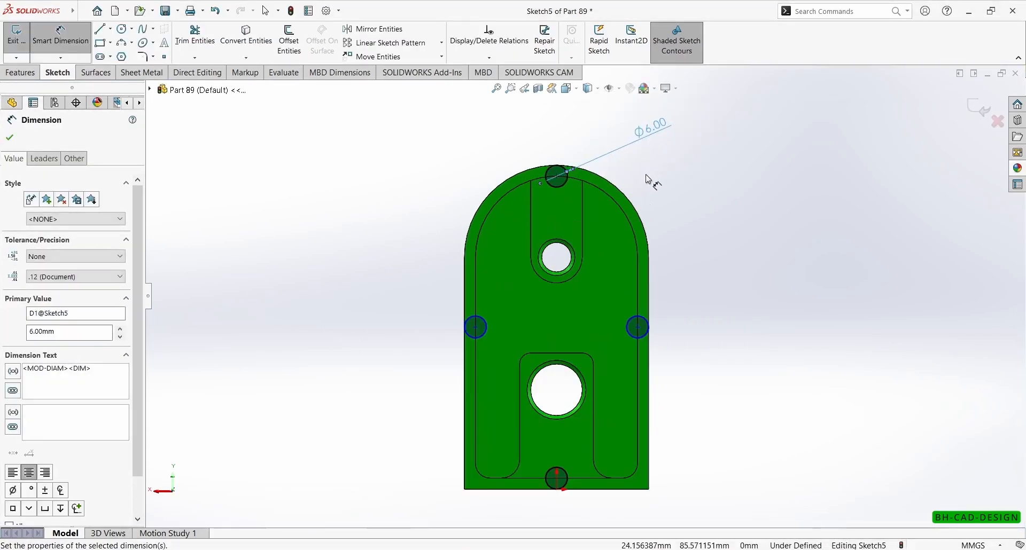
Check the reference drawing and dimension one side circle's centre 41 mm from the housing's flat end edge.
{"action": "left_click", "coordinate": [582, 549]}
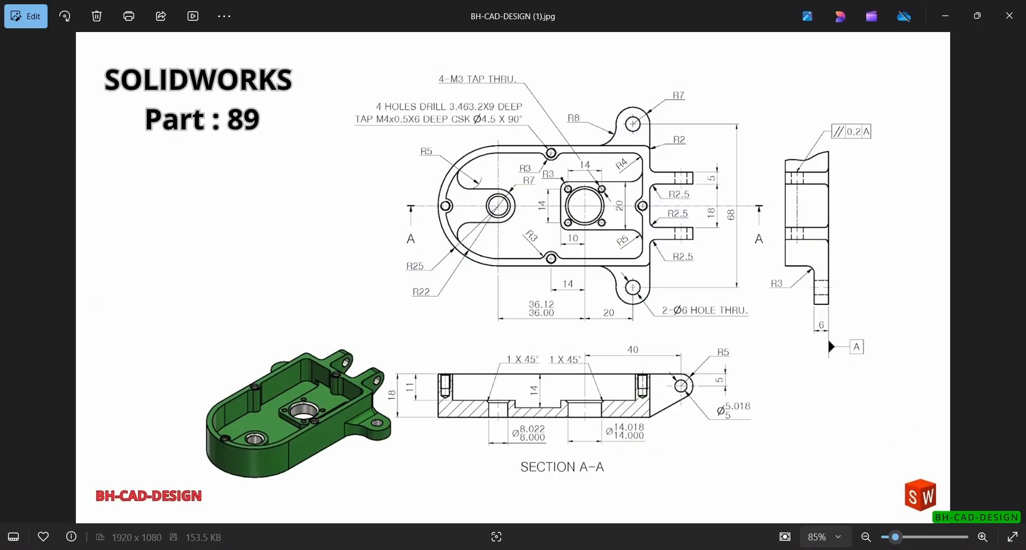
{"action": "key", "text": "alt+Tab"}
{"action": "left_click", "coordinate": [638, 327]}
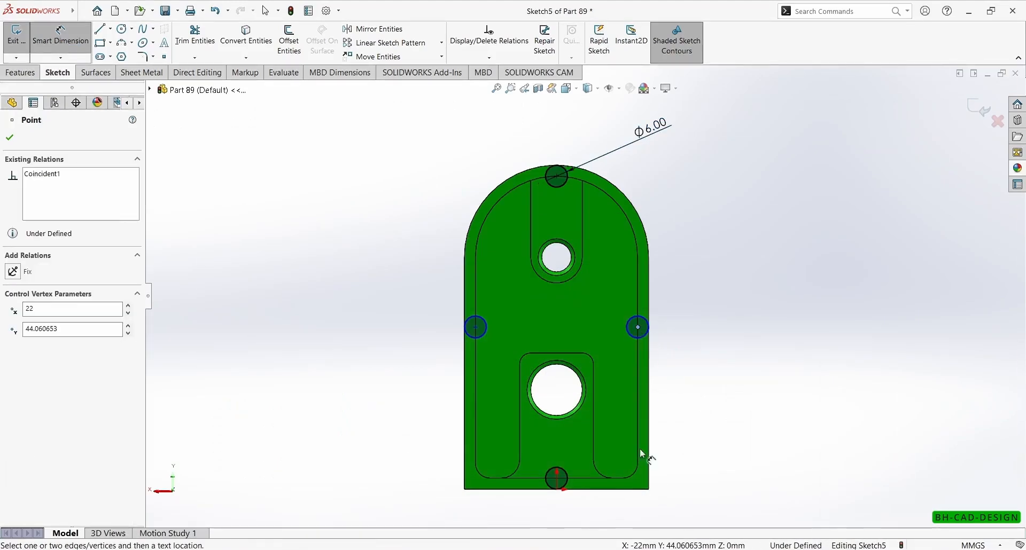
{"action": "left_click", "coordinate": [631, 489]}
{"action": "left_click", "coordinate": [705, 454]}
{"action": "type", "text": "14"}
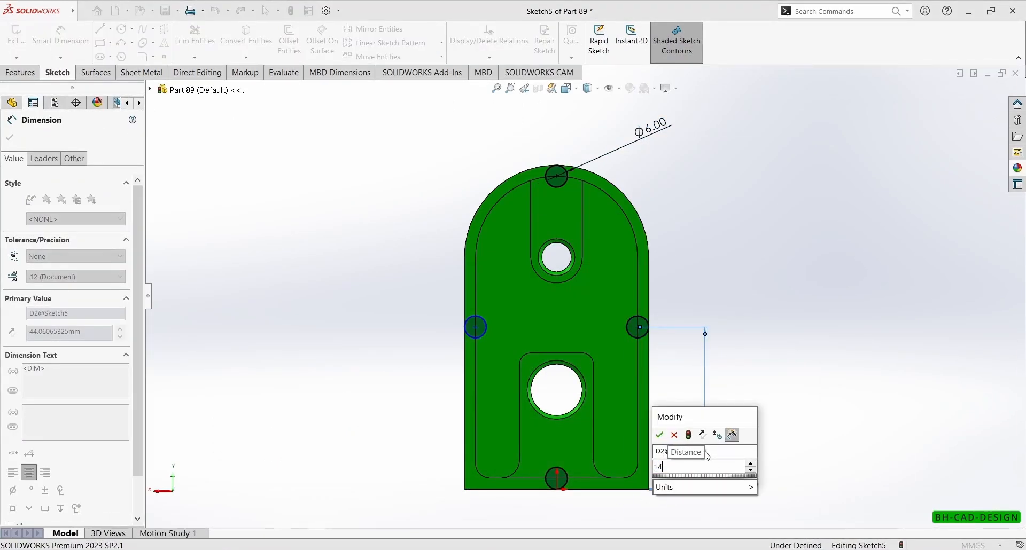
{"action": "type", "text": "+13+18"}
{"action": "key", "text": "Return"}
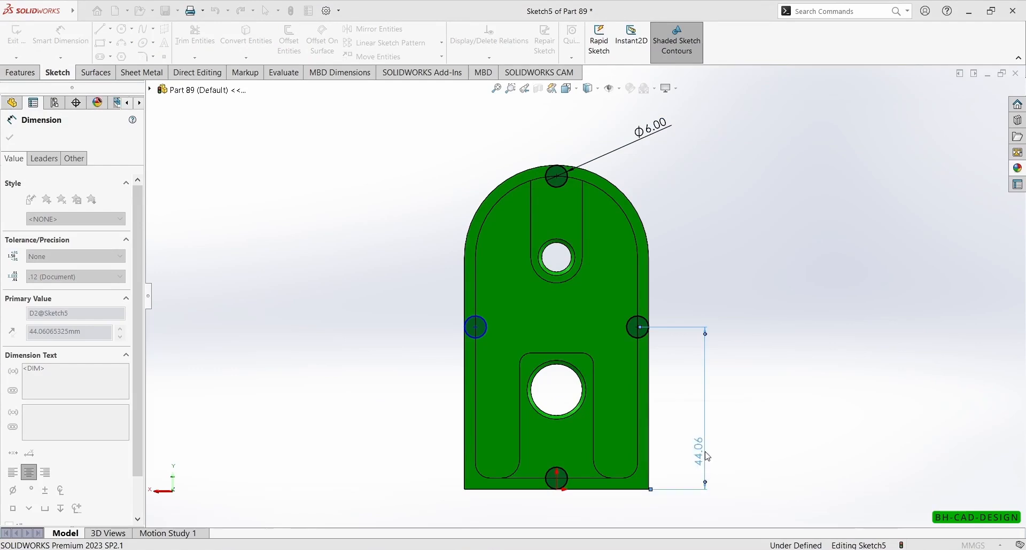
{"action": "key", "text": "Escape"}
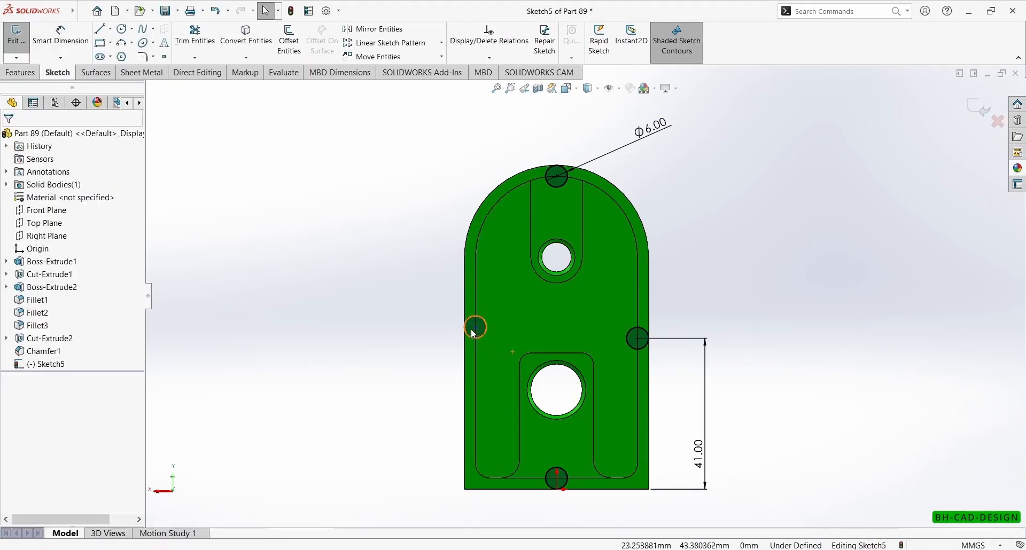
Add a horizontal relation between the centres of the two side circles.
{"action": "left_click", "coordinate": [473, 329]}
{"action": "left_click", "coordinate": [639, 341], "text": "ctrl"}
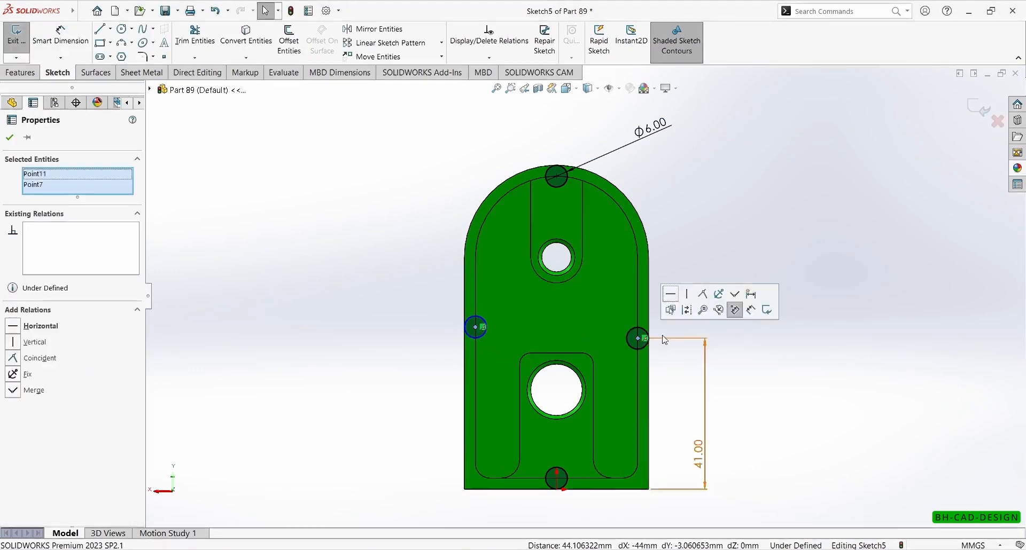
{"action": "left_click", "coordinate": [668, 298]}
{"action": "left_click", "coordinate": [733, 233]}
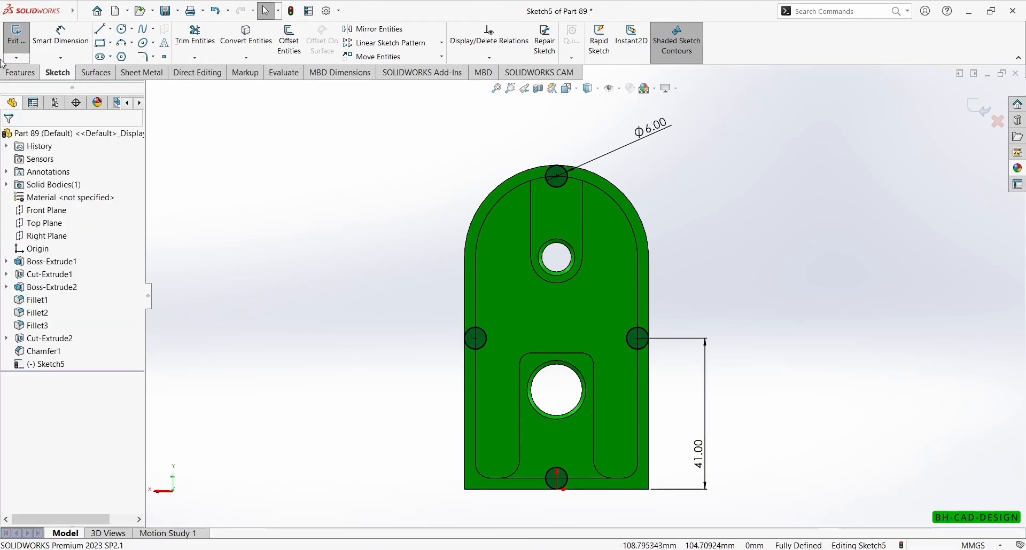
Extrude the four 6 mm circles into the pocket with the Up To Next end condition.
{"action": "left_click", "coordinate": [19, 72]}
{"action": "left_click", "coordinate": [22, 39]}
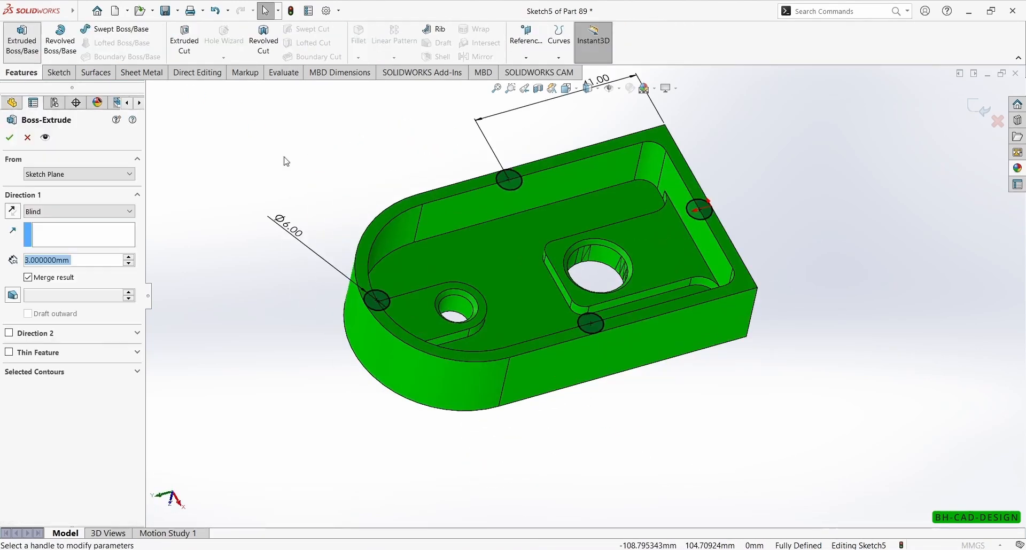
{"action": "left_click", "coordinate": [59, 212]}
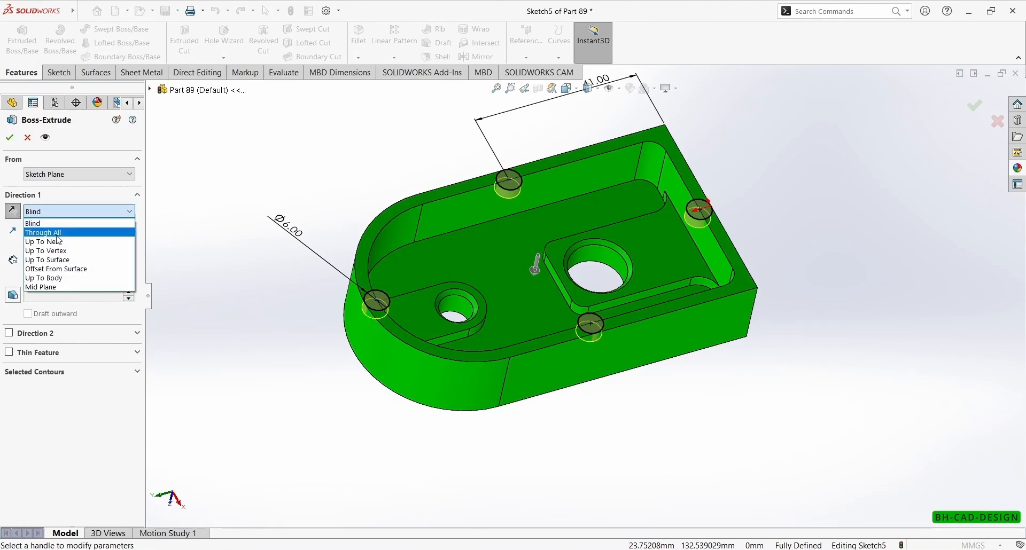
{"action": "left_click", "coordinate": [57, 242]}
{"action": "left_click", "coordinate": [9, 135]}
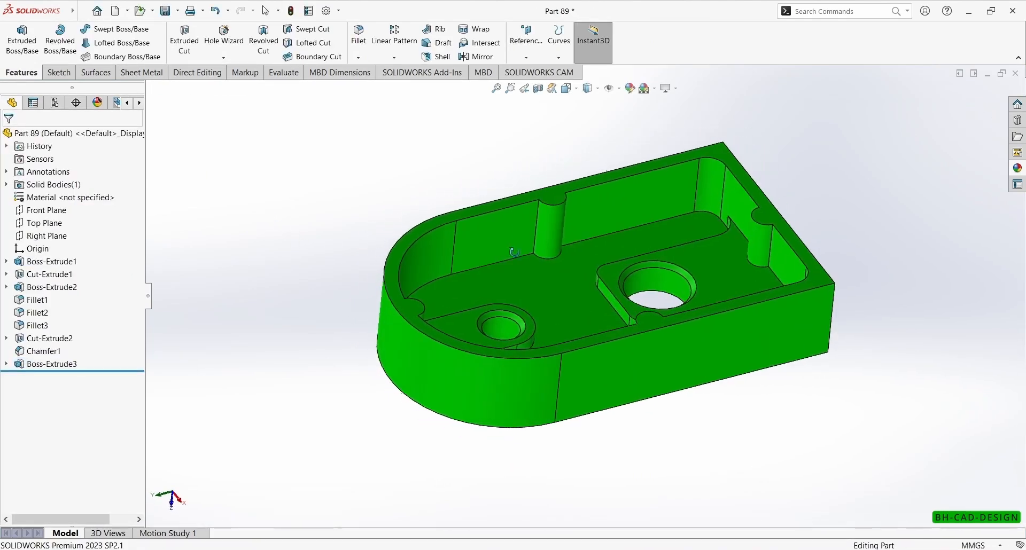
Check the reference drawing and fillet the two edges where the small-hole pad meets the curved pocket wall at 5 mm.
{"action": "key", "text": "alt+Tab"}
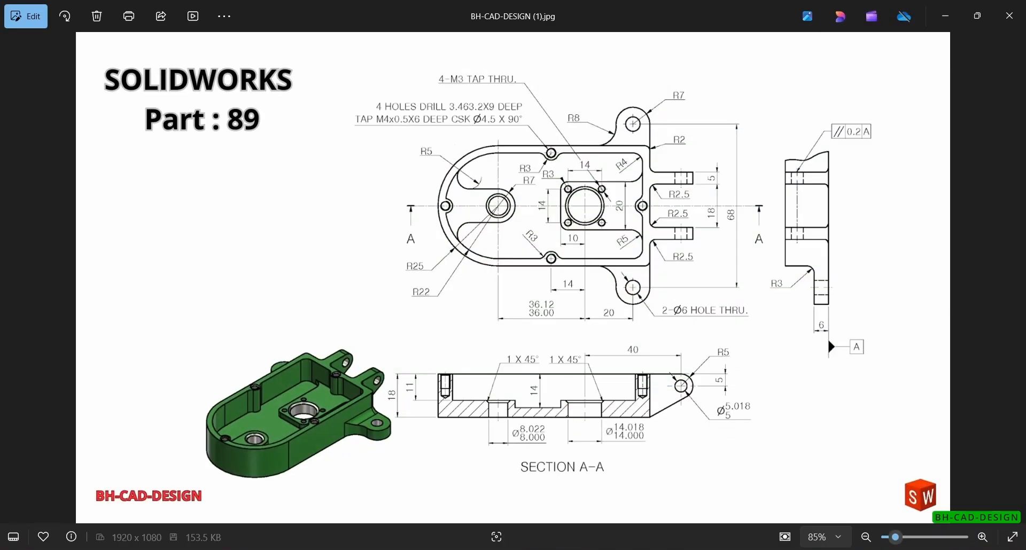
{"action": "key", "text": "alt+Tab"}
{"action": "mouse_move", "coordinate": [538, 449]}
{"action": "middle_mouse_down"}
{"action": "mouse_move", "coordinate": [319, 189]}
{"action": "mouse_move", "coordinate": [374, 182]}
{"action": "middle_mouse_up"}
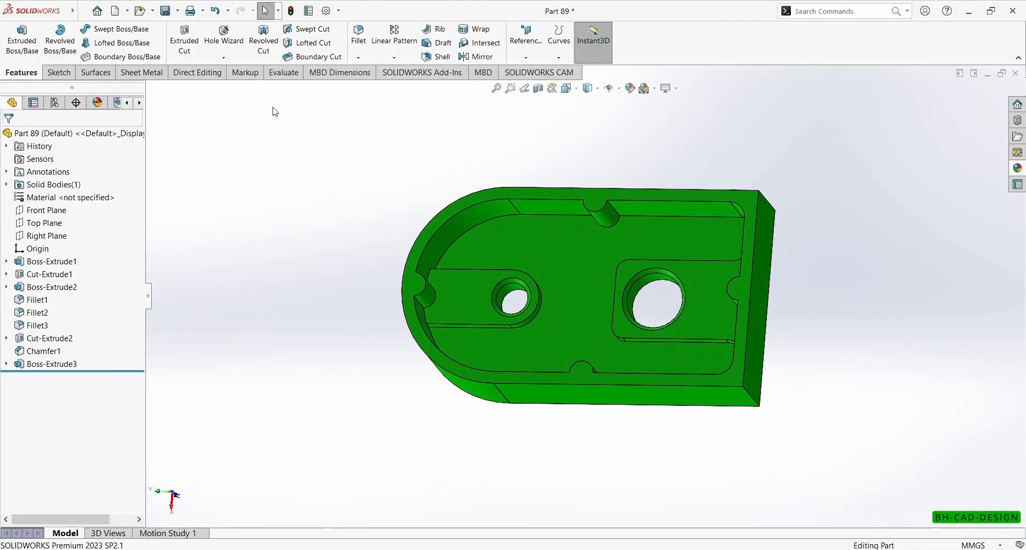
{"action": "left_click", "coordinate": [359, 35]}
{"action": "scroll", "coordinate": [473, 254], "scroll_direction": "down", "scroll_amount": 5}
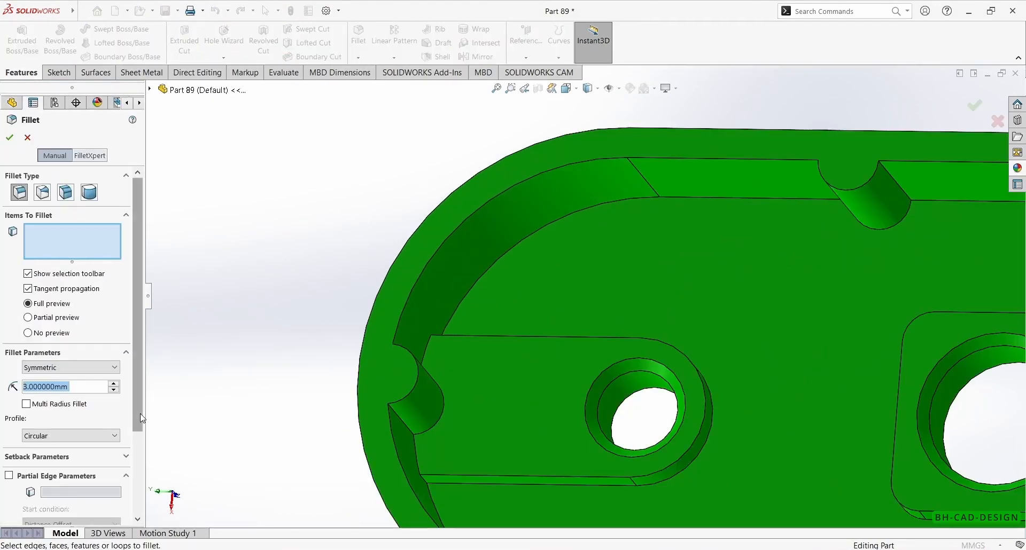
{"action": "type", "text": "5"}
{"action": "key", "text": "Return"}
{"action": "middle_click_drag", "start_coordinate": [481, 321], "coordinate": [530, 301]}
{"action": "left_click", "coordinate": [512, 254]}
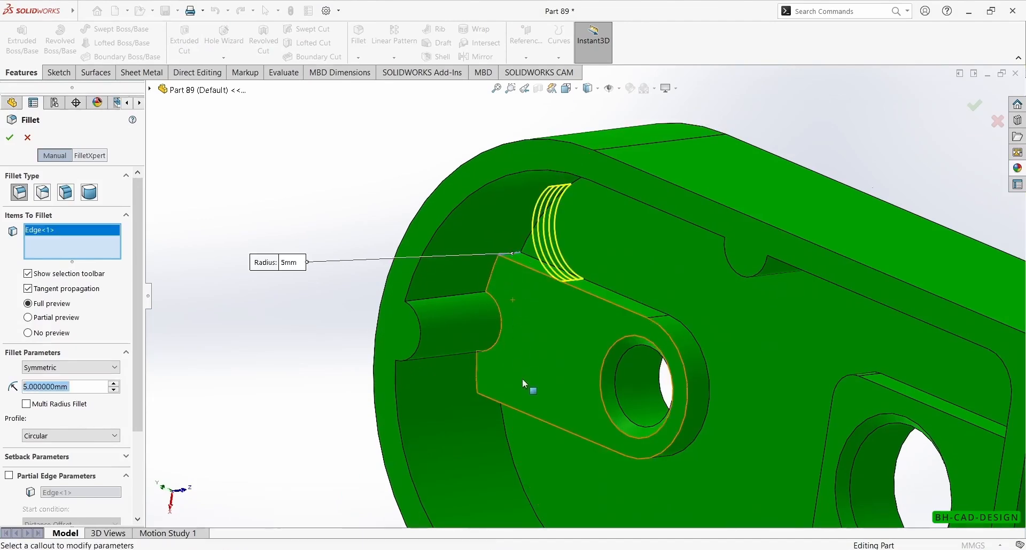
{"action": "middle_click_drag", "start_coordinate": [523, 379], "coordinate": [483, 421]}
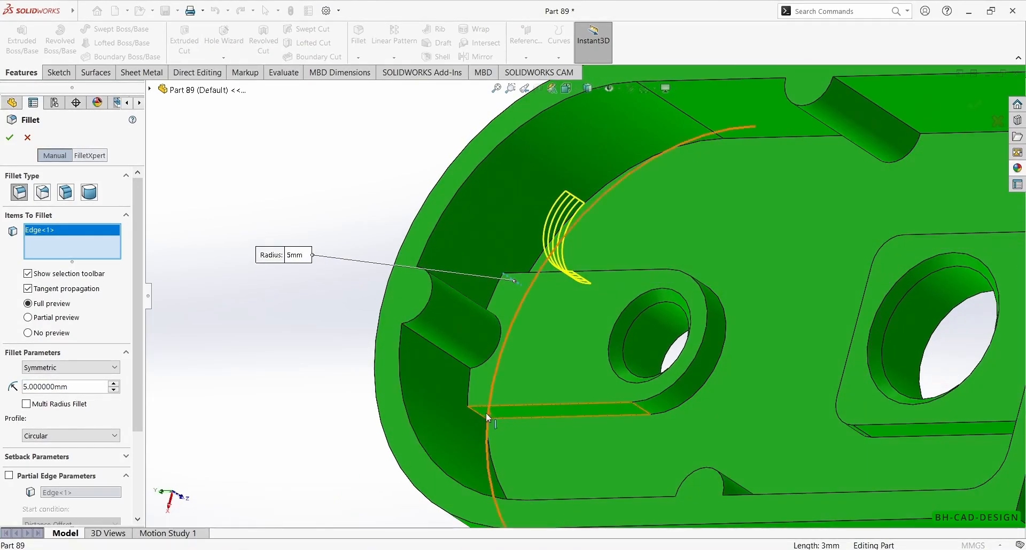
{"action": "left_click", "coordinate": [476, 412]}
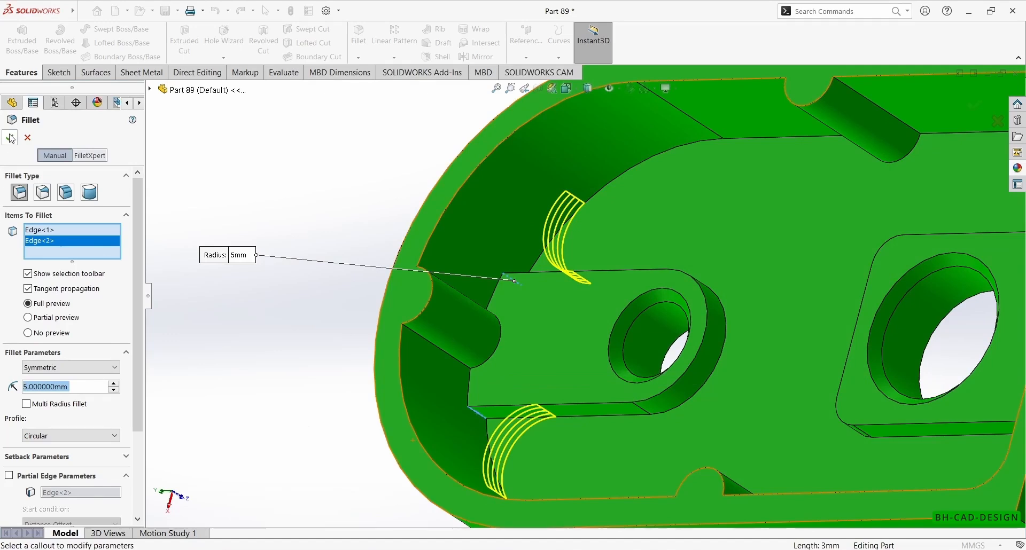
{"action": "left_click", "coordinate": [11, 139]}
Start a 3 mm fillet on the four vertical edges where the two side bosses meet the straight pocket walls.
{"action": "key", "text": "f"}
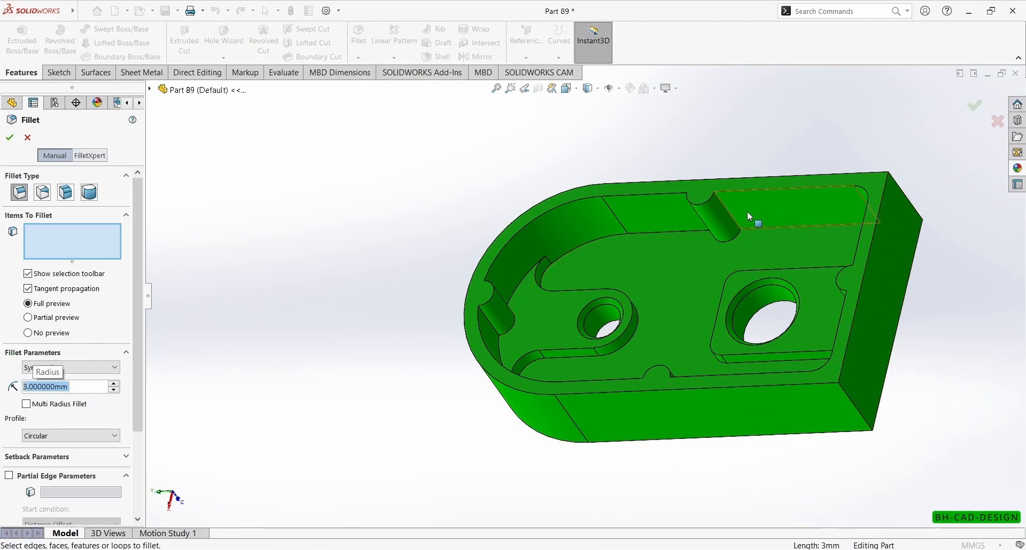
{"action": "left_click", "coordinate": [733, 217]}
{"action": "middle_click_drag", "start_coordinate": [733, 217], "coordinate": [642, 213]}
{"action": "left_click", "coordinate": [645, 218]}
{"action": "middle_click_drag", "start_coordinate": [633, 248], "coordinate": [682, 250]}
{"action": "left_click", "coordinate": [729, 405]}
{"action": "left_click", "coordinate": [759, 388]}
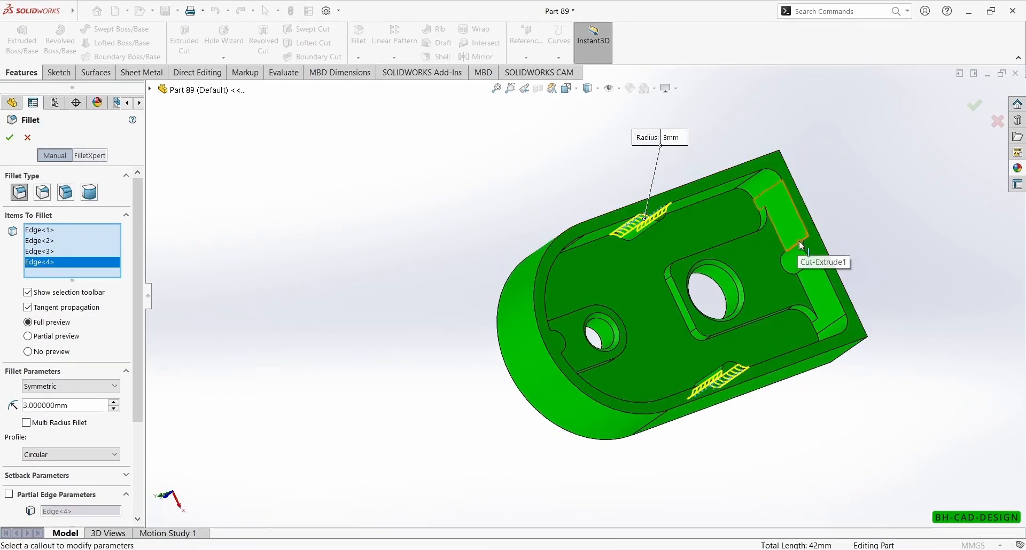
Add both vertical edges of the flat-end boss to the 3 mm fillet and apply it.
{"action": "middle_click_drag", "start_coordinate": [798, 246], "coordinate": [813, 296]}
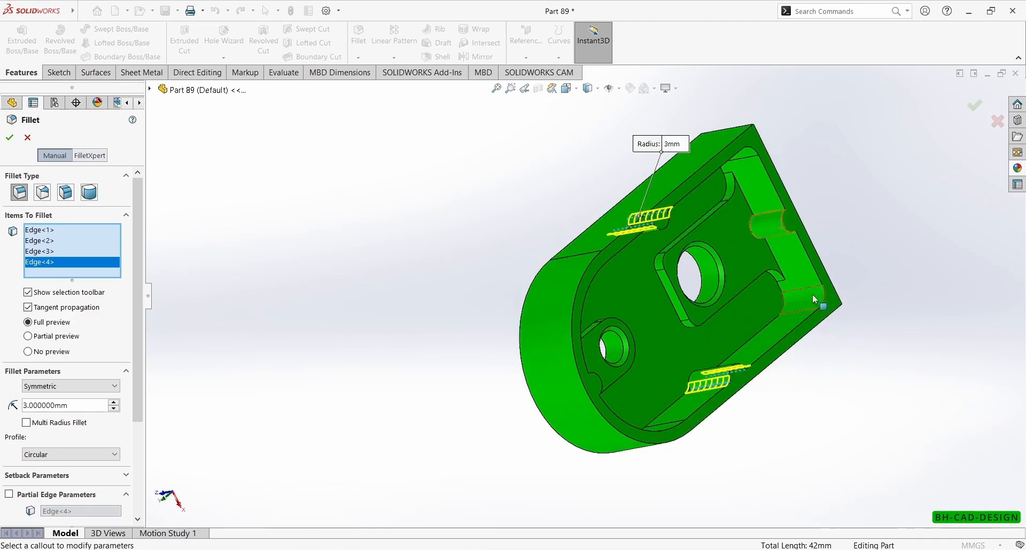
{"action": "scroll", "coordinate": [733, 222], "scroll_direction": "down", "scroll_amount": 4}
{"action": "left_click", "coordinate": [686, 215]}
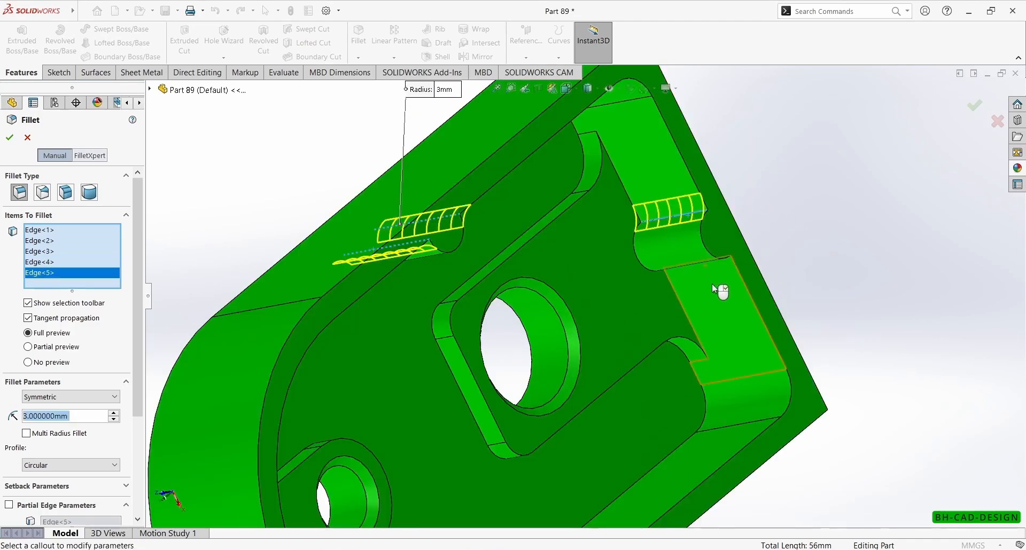
{"action": "middle_click_drag", "start_coordinate": [705, 275], "coordinate": [693, 267]}
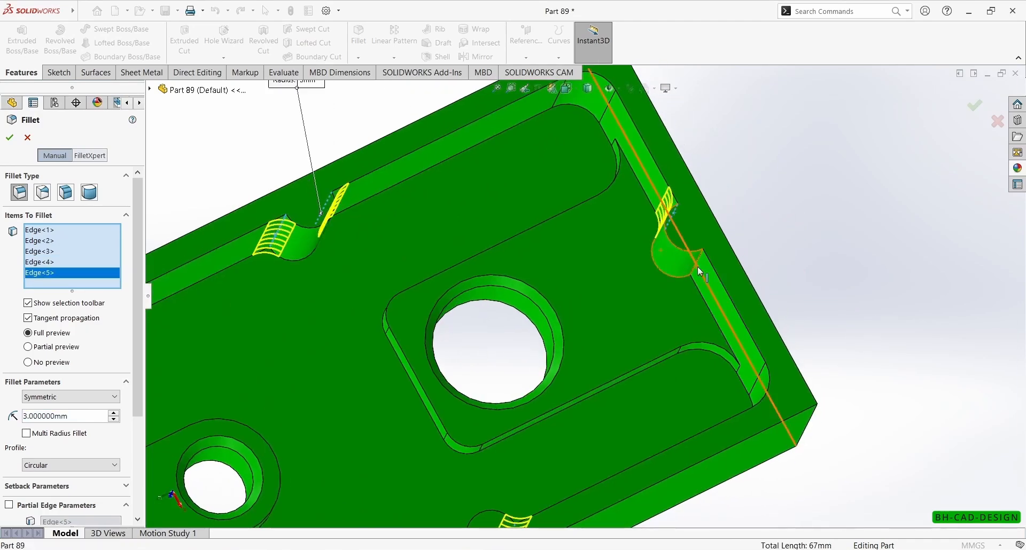
{"action": "left_click", "coordinate": [694, 258]}
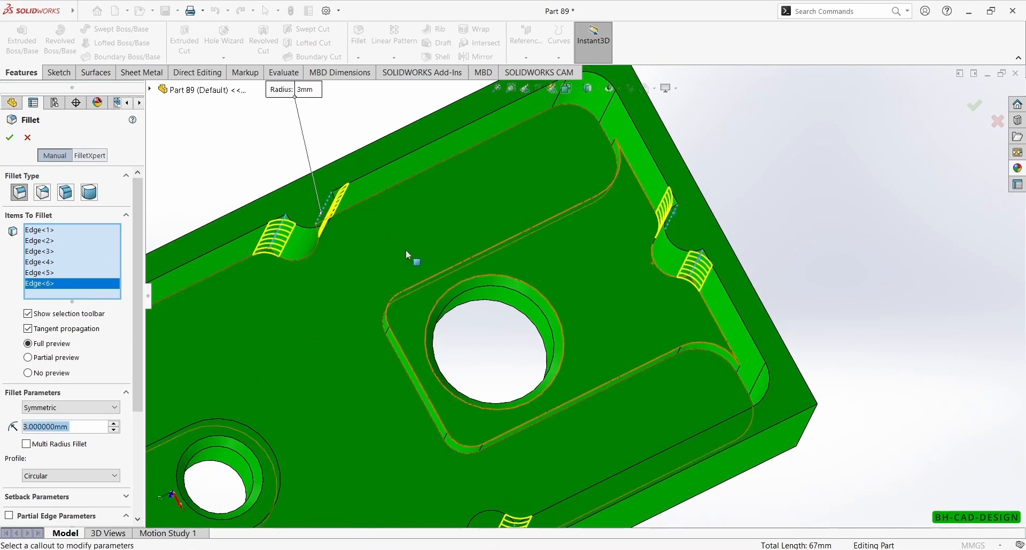
{"action": "left_click", "coordinate": [10, 137]}
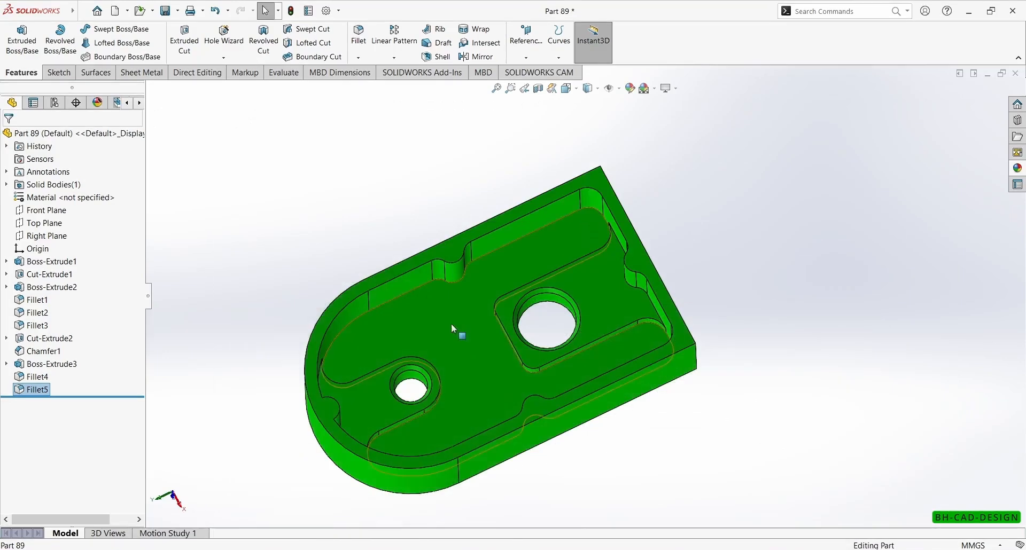
Apply a grey colour to the bore and chamfer faces of both floor holes.
{"action": "mouse_move", "coordinate": [458, 337]}
{"action": "middle_mouse_down"}
{"action": "mouse_move", "coordinate": [415, 165]}
{"action": "mouse_move", "coordinate": [289, 201]}
{"action": "middle_mouse_up"}
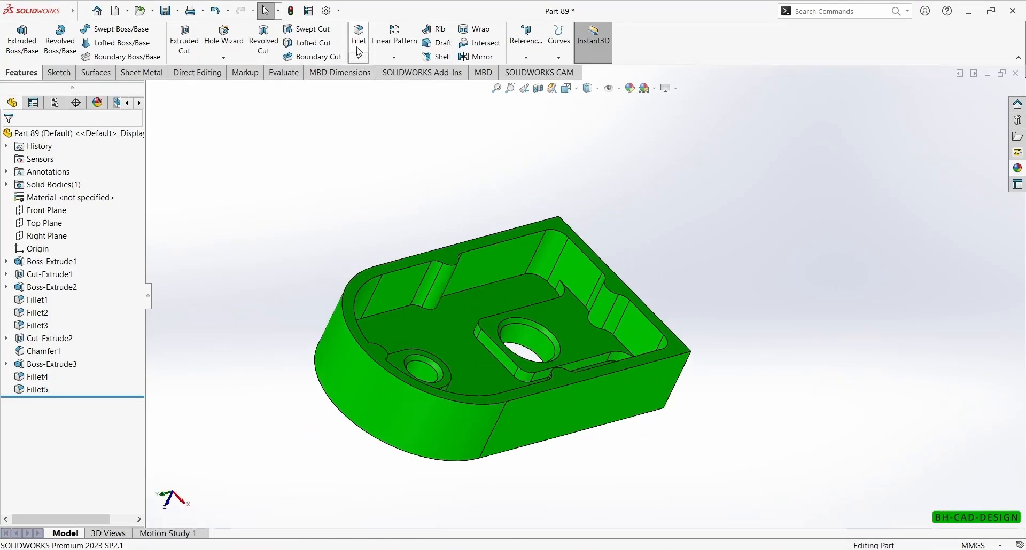
{"action": "middle_click_drag", "start_coordinate": [406, 258], "coordinate": [383, 333]}
{"action": "scroll", "coordinate": [417, 356], "scroll_direction": "down", "scroll_amount": 5}
{"action": "left_click", "coordinate": [468, 358]}
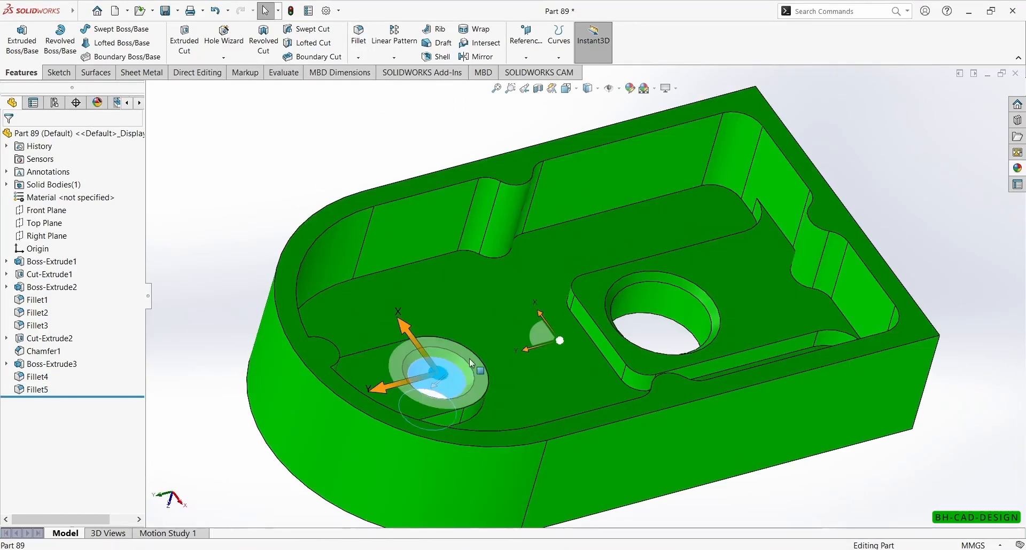
{"action": "left_click", "coordinate": [468, 368], "text": "ctrl"}
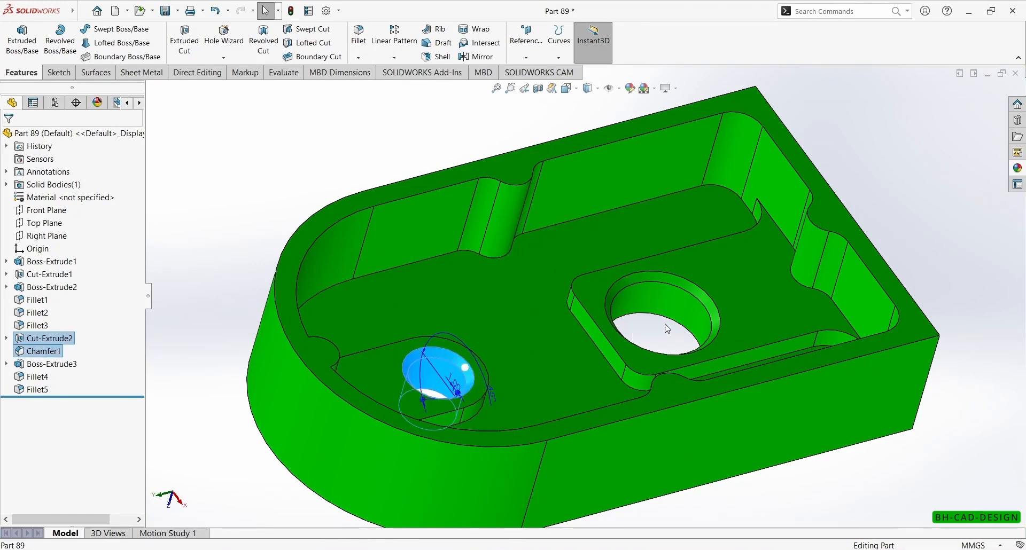
{"action": "left_click", "coordinate": [692, 315], "text": "ctrl"}
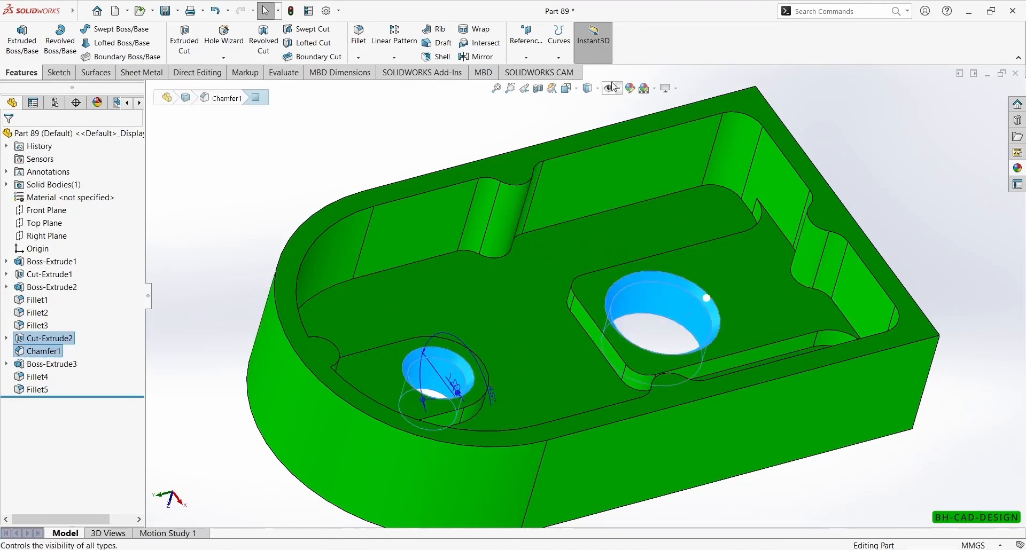
{"action": "left_click", "coordinate": [630, 88]}
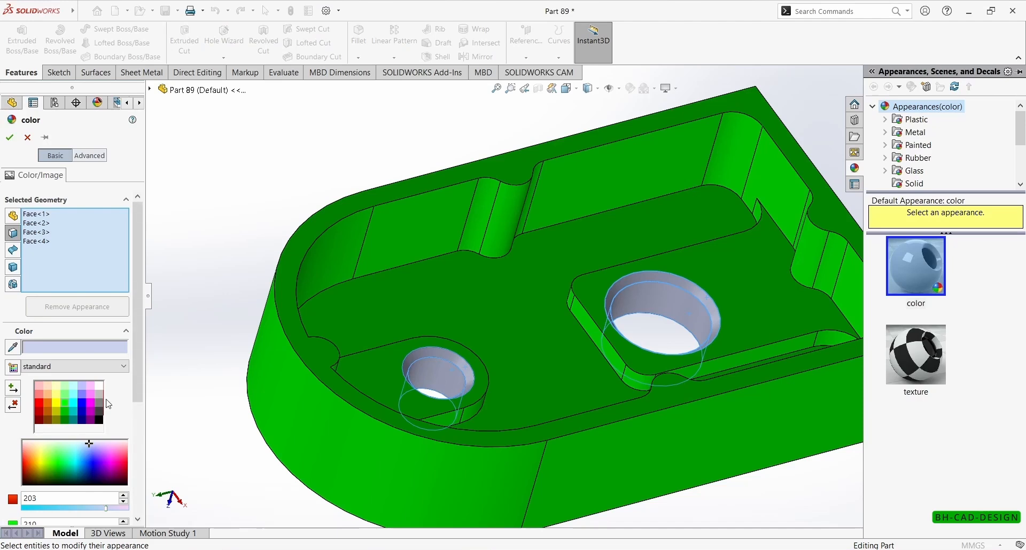
{"action": "left_click", "coordinate": [10, 137]}
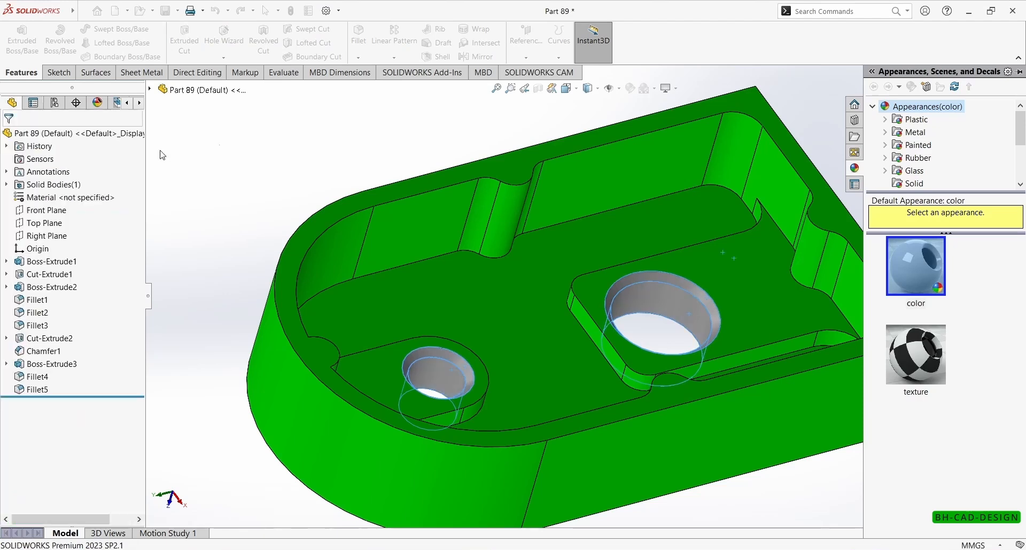
{"action": "key", "text": "f"}
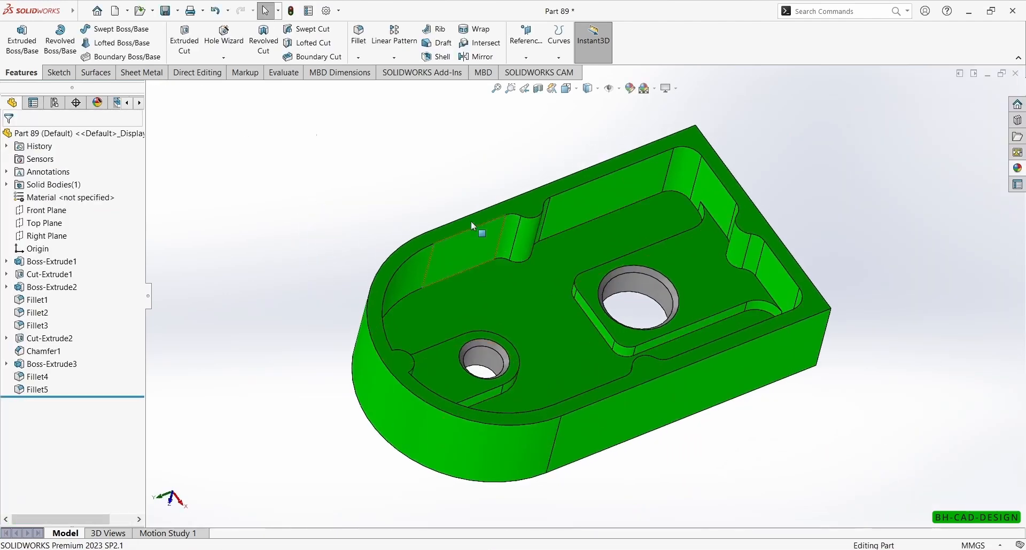
Start a Hole Wizard tapped hole using the ISO standard and the Tapped hole type.
{"action": "left_click", "coordinate": [224, 35]}
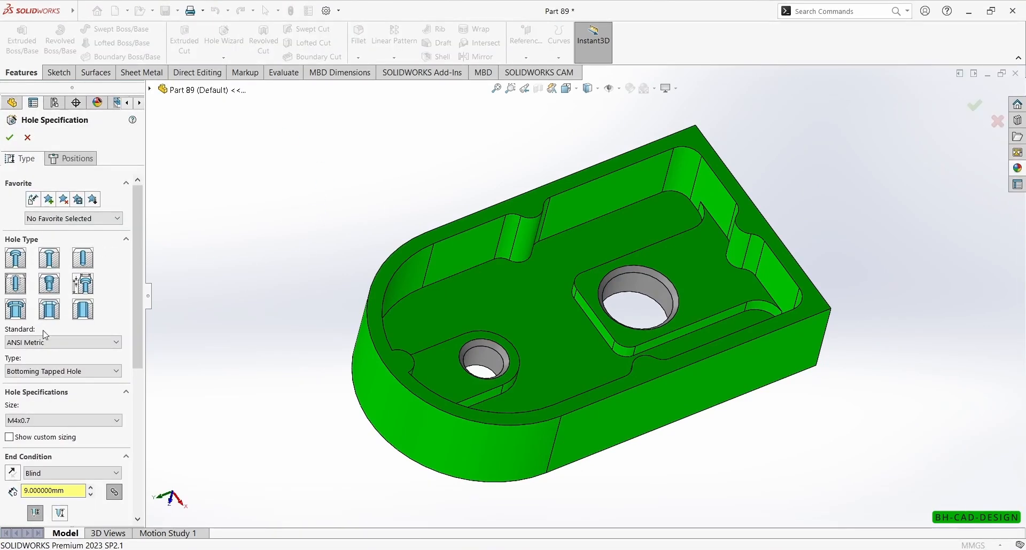
{"action": "left_click", "coordinate": [48, 342]}
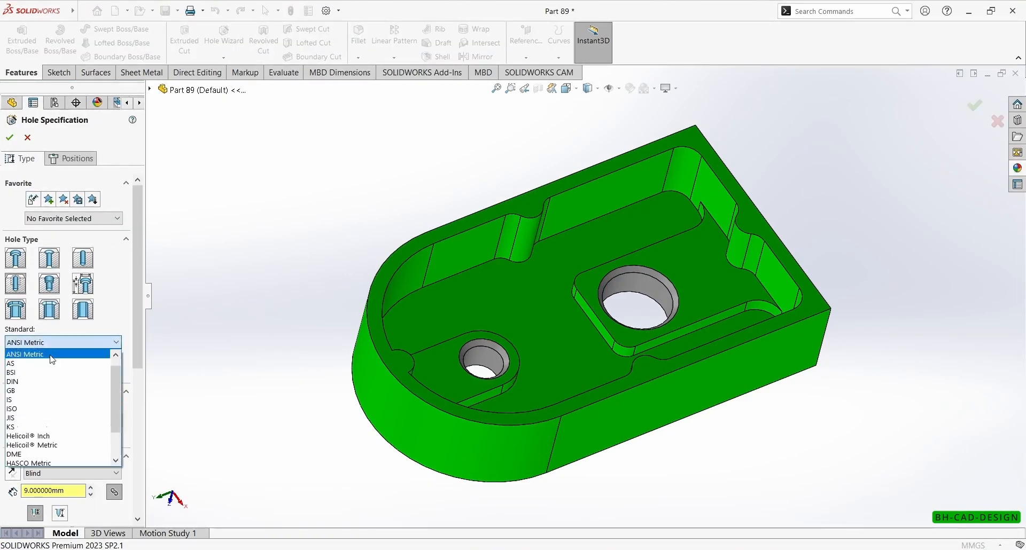
{"action": "left_click", "coordinate": [46, 409]}
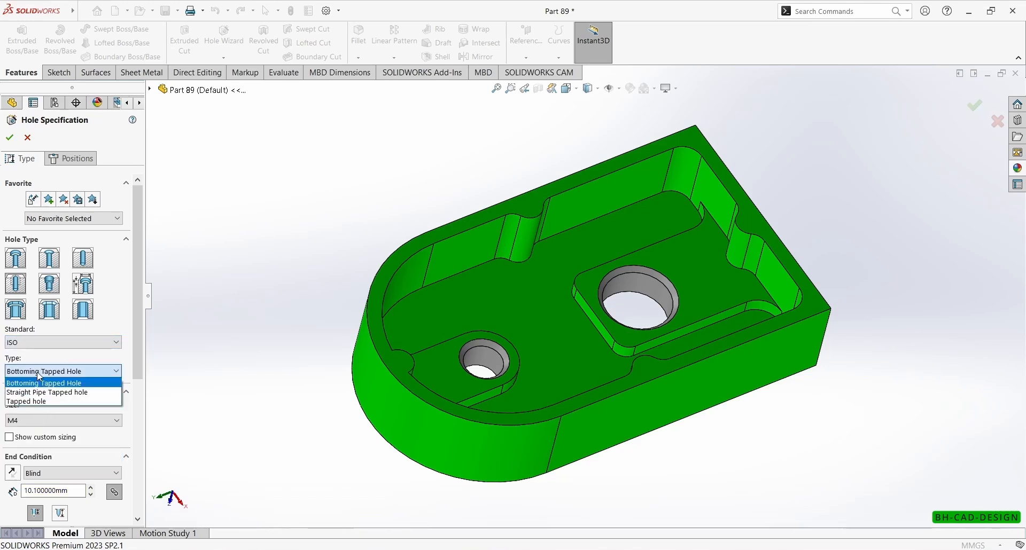
{"action": "left_click", "coordinate": [43, 401]}
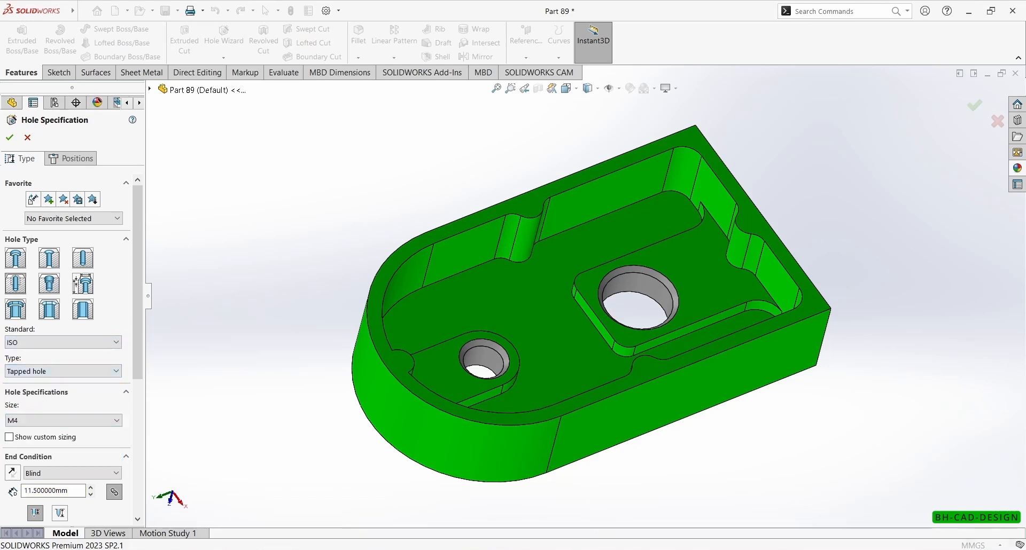
Check the tap callout on the reference drawing and set the hole size to M3.
{"action": "key", "text": "alt+Tab"}
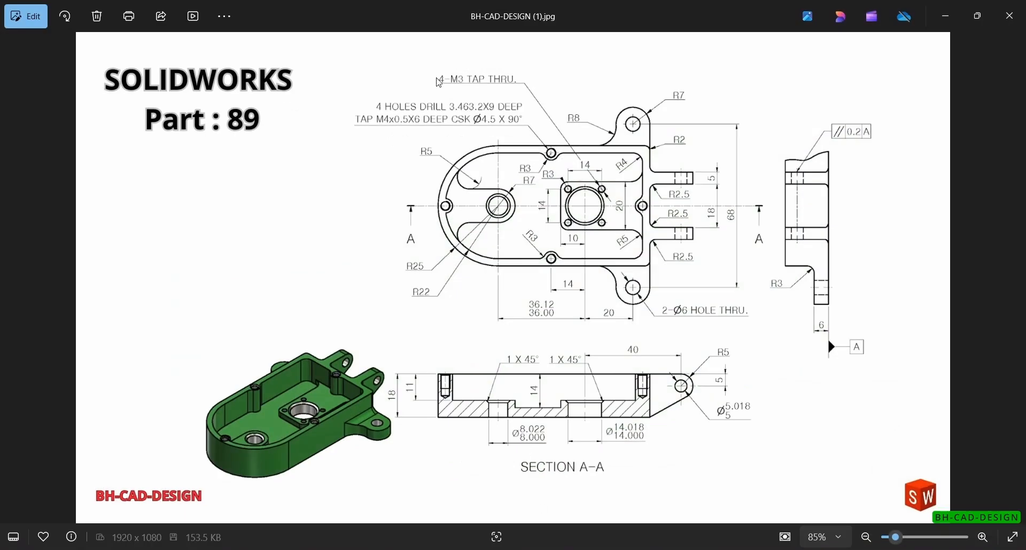
{"action": "key", "text": "alt+Tab"}
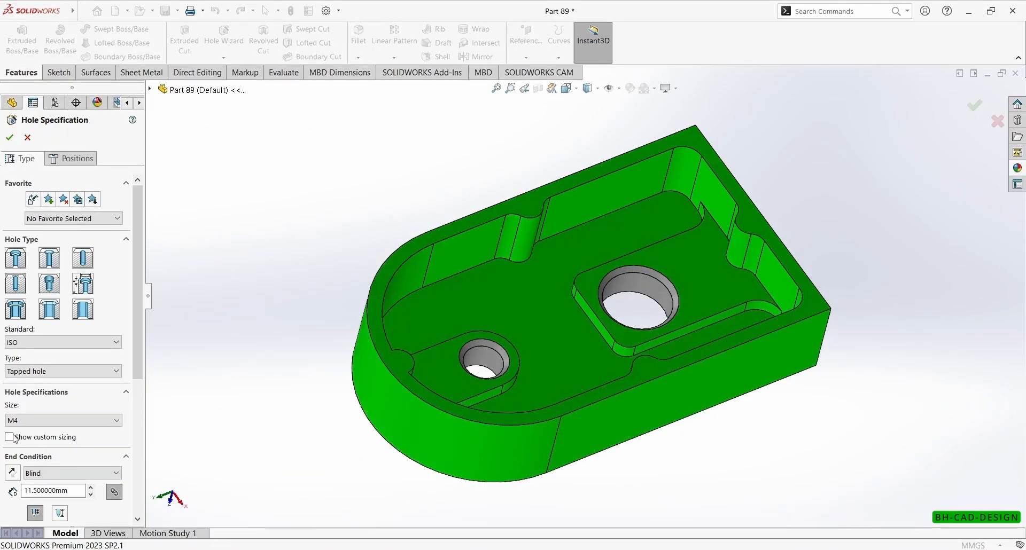
{"action": "left_click", "coordinate": [64, 420]}
{"action": "scroll", "coordinate": [38, 463], "scroll_direction": "up", "scroll_amount": 3}
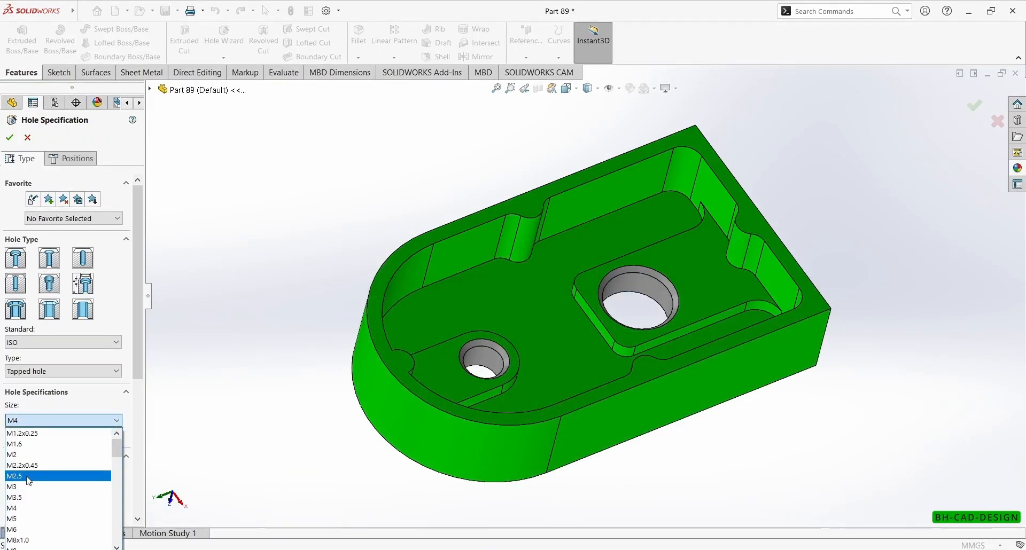
{"action": "left_click", "coordinate": [28, 487]}
Set the tapped hole's end condition to Through All and turn off the near side countersink.
{"action": "scroll", "coordinate": [137, 367], "scroll_direction": "down", "scroll_amount": 3}
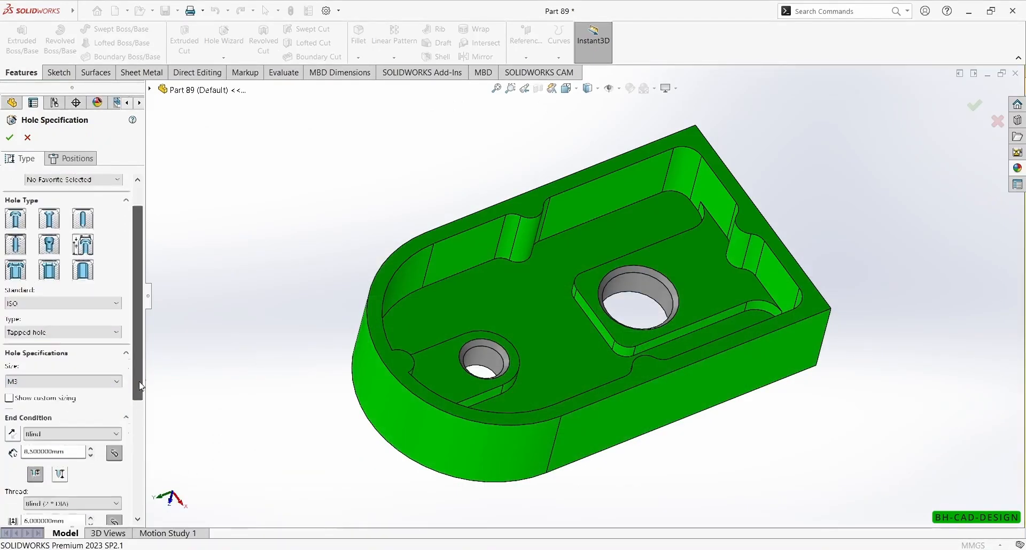
{"action": "left_click", "coordinate": [73, 415]}
{"action": "left_click", "coordinate": [63, 437]}
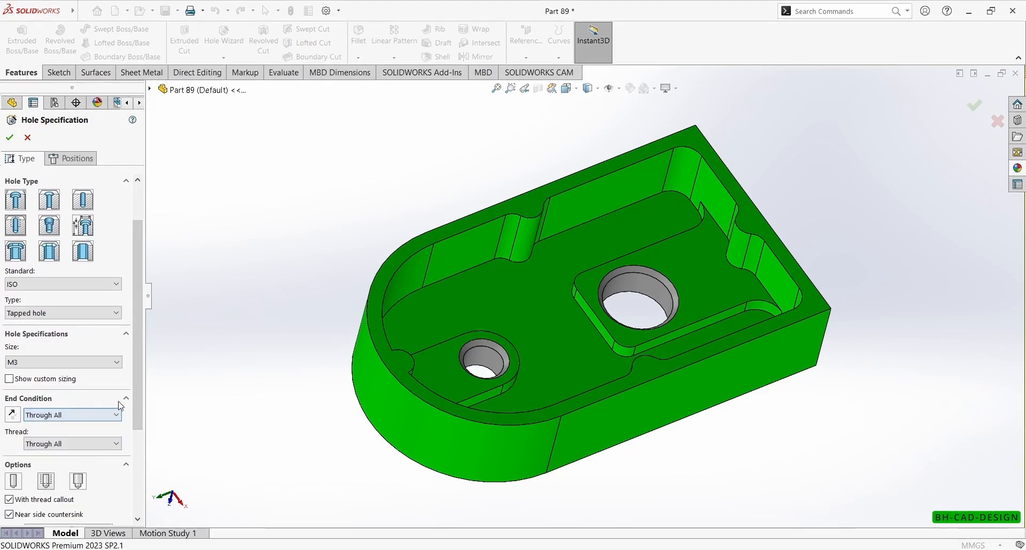
{"action": "scroll", "coordinate": [137, 414], "scroll_direction": "down", "scroll_amount": 3}
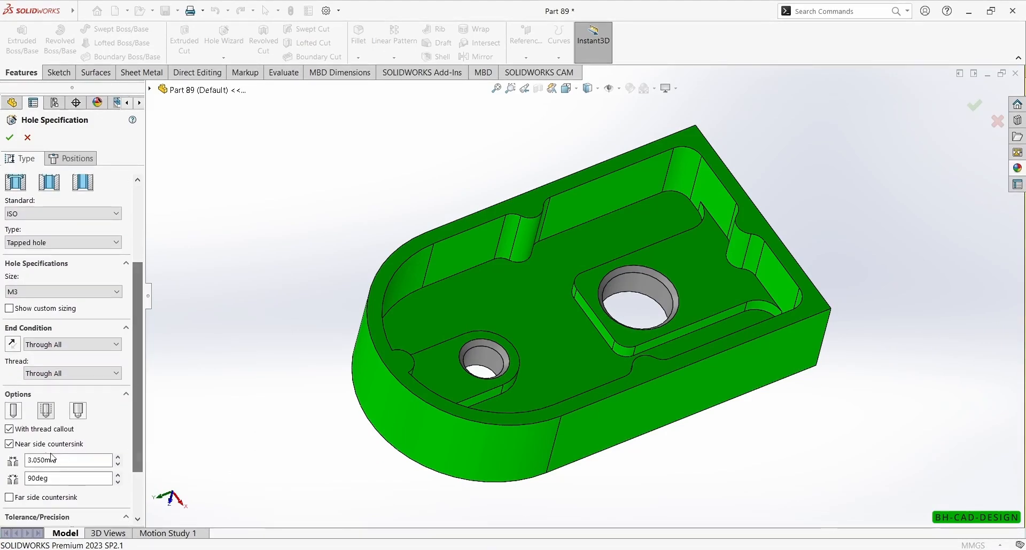
{"action": "left_click", "coordinate": [9, 443]}
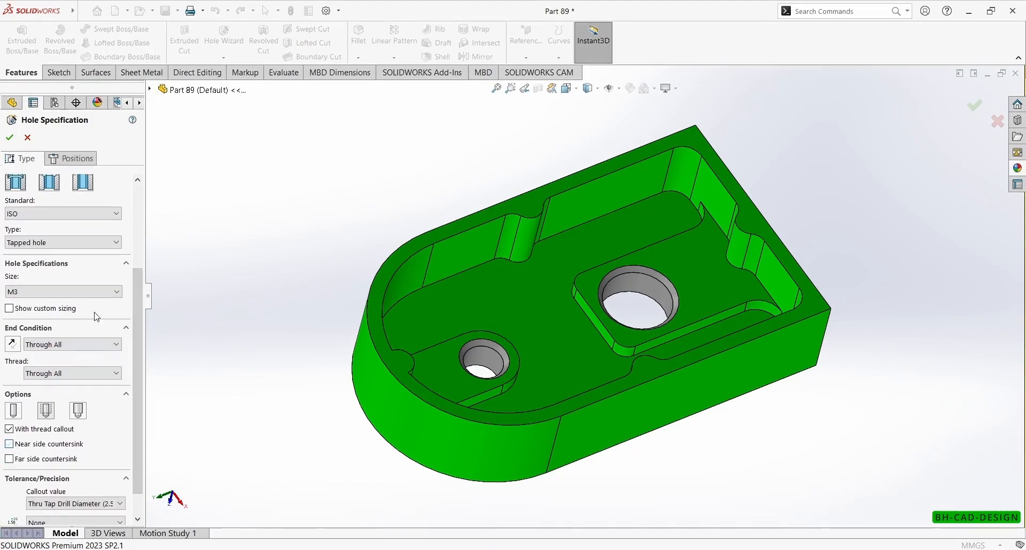
Place four hole points on the raised pad around the large bore, two at the corner fillet centres and two across the bore.
{"action": "left_click", "coordinate": [75, 162]}
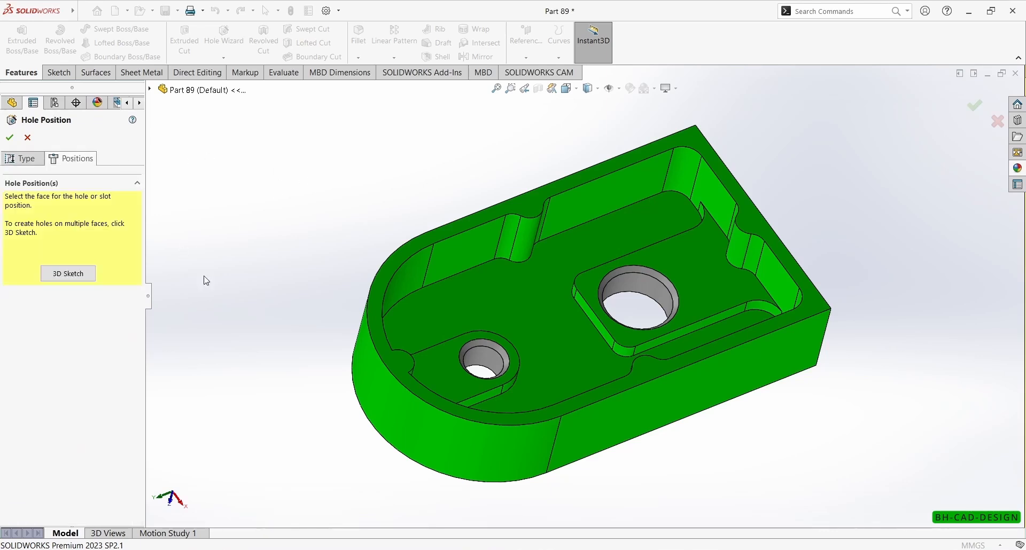
{"action": "left_click", "coordinate": [585, 287]}
{"action": "scroll", "coordinate": [560, 363], "scroll_direction": "down", "scroll_amount": 3}
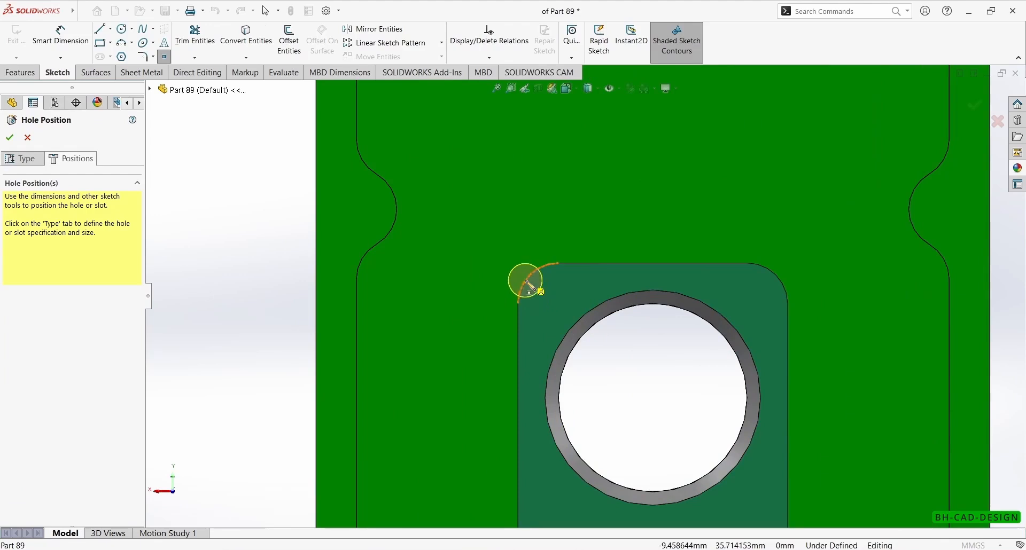
{"action": "left_click", "coordinate": [559, 304]}
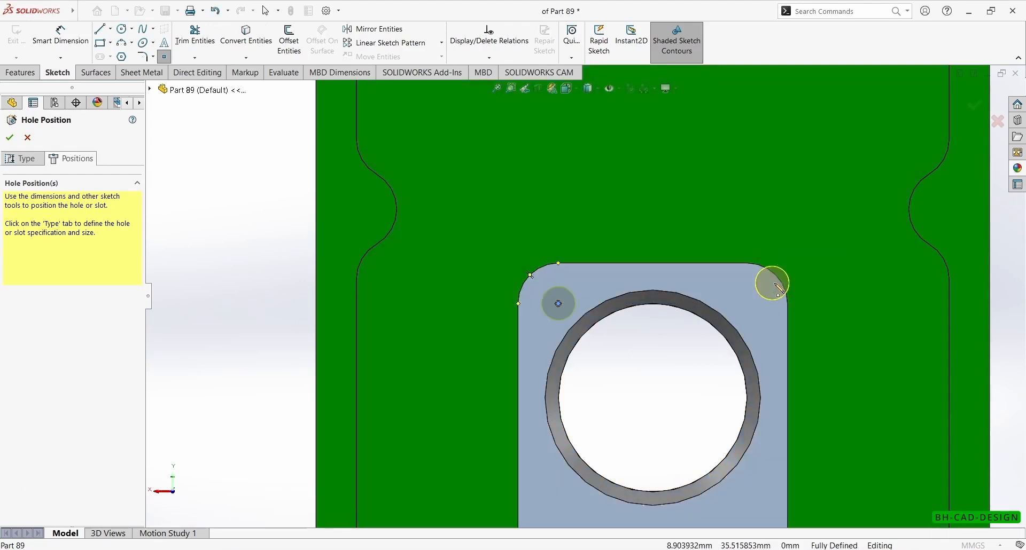
{"action": "left_click", "coordinate": [747, 303]}
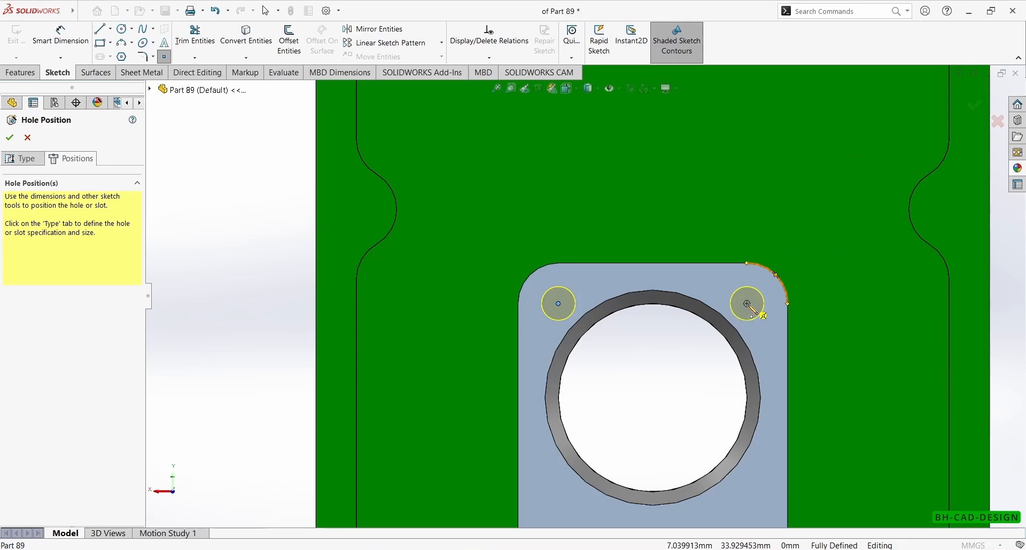
{"action": "scroll", "coordinate": [767, 385], "scroll_direction": "up", "scroll_amount": 3}
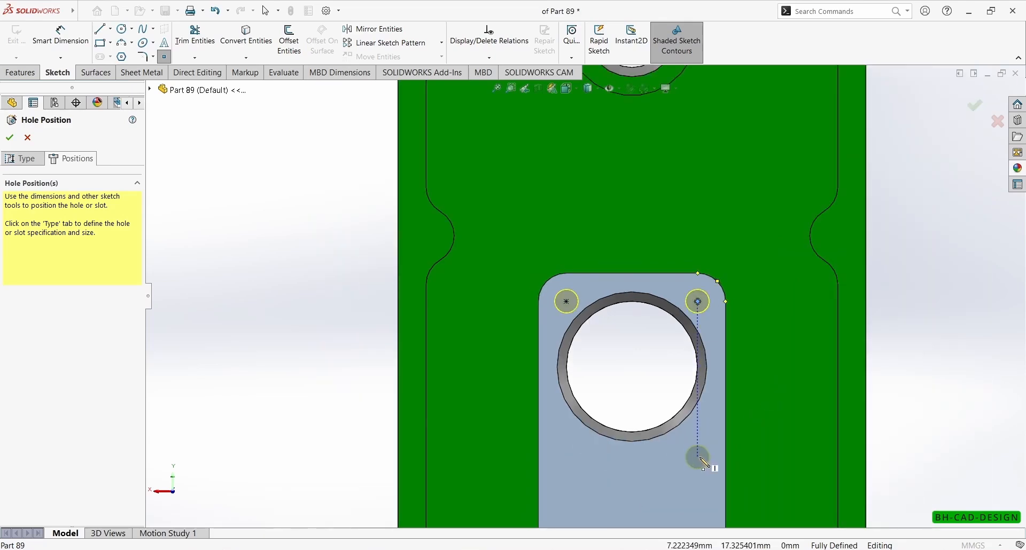
{"action": "left_click", "coordinate": [698, 458]}
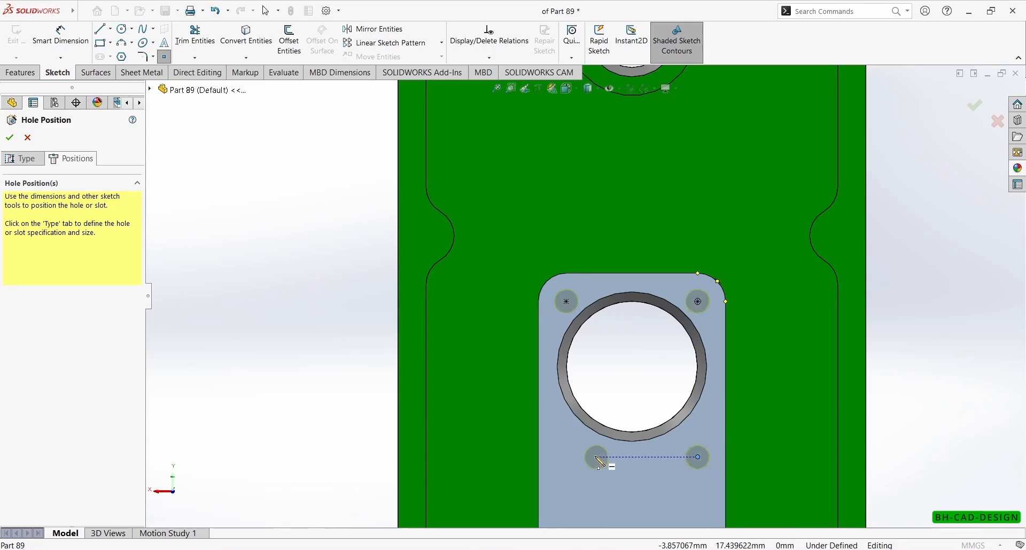
{"action": "left_click", "coordinate": [565, 457]}
Check the hole spacing on the reference drawing and dimension a corner hole point to the point across the bore at 14 mm.
{"action": "right_click_drag", "start_coordinate": [292, 393], "coordinate": [240, 188]}
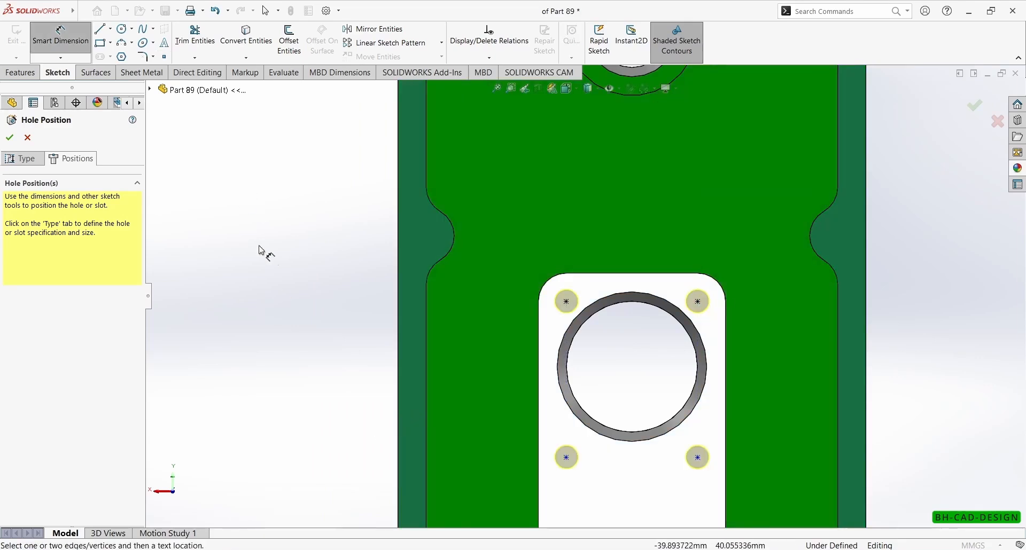
{"action": "key", "text": "alt+Tab"}
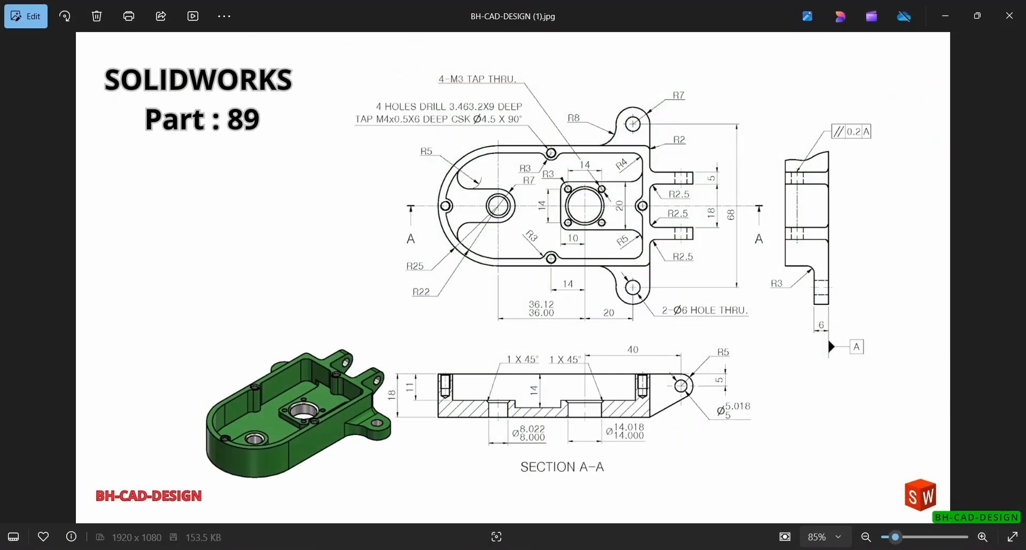
{"action": "key", "text": "alt+Tab"}
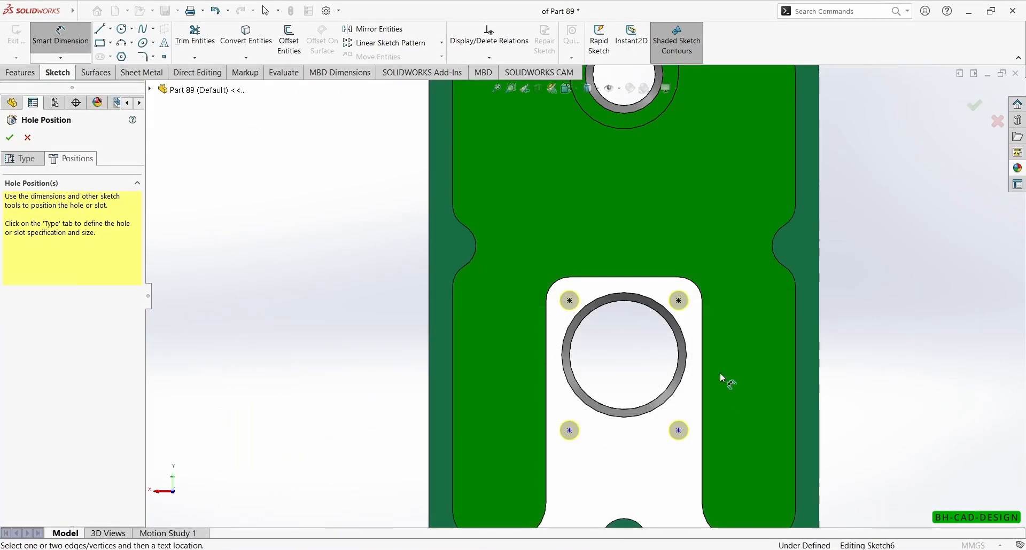
{"action": "left_click", "coordinate": [679, 302]}
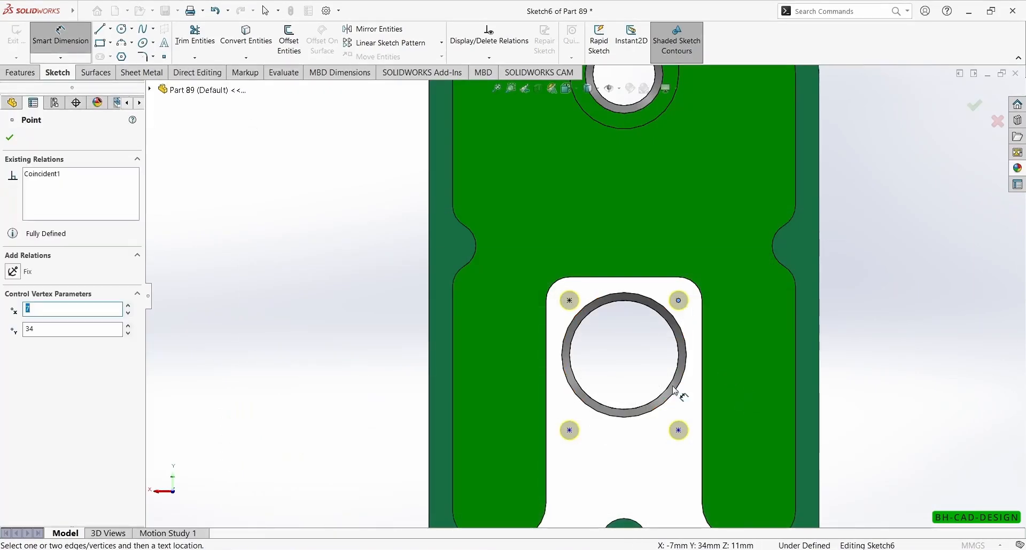
{"action": "left_click", "coordinate": [678, 430]}
{"action": "left_click", "coordinate": [738, 392]}
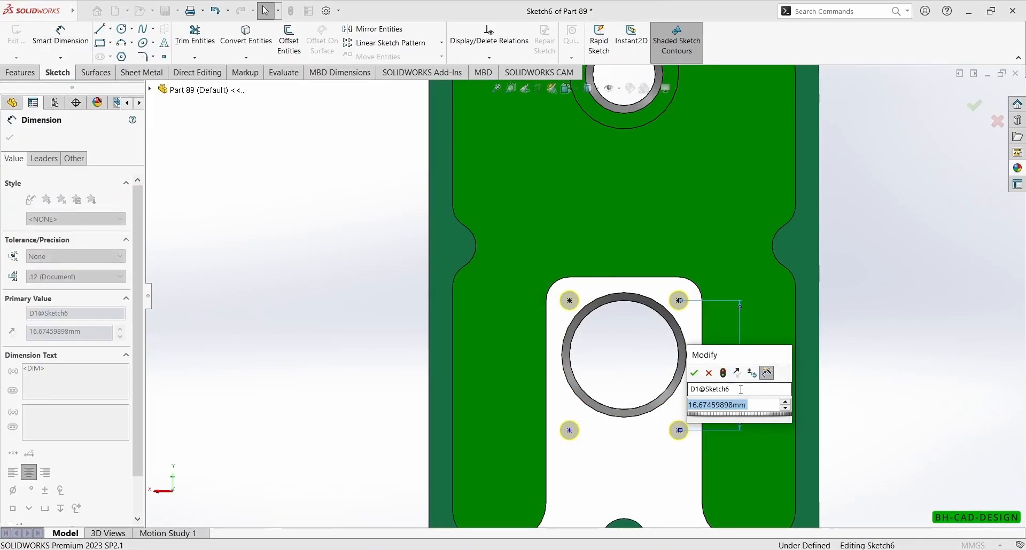
{"action": "type", "text": "14"}
{"action": "key", "text": "Return"}
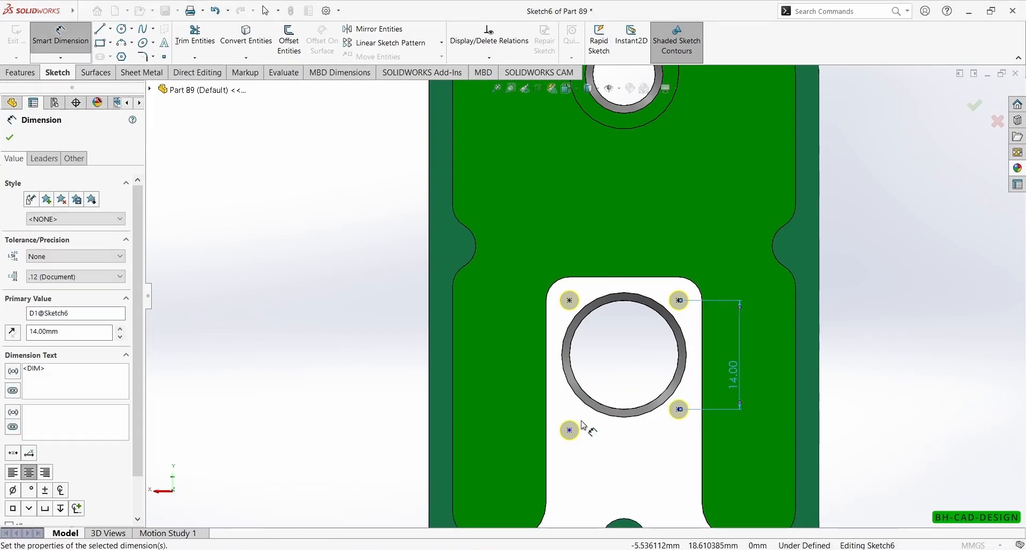
{"action": "key", "text": "Escape"}
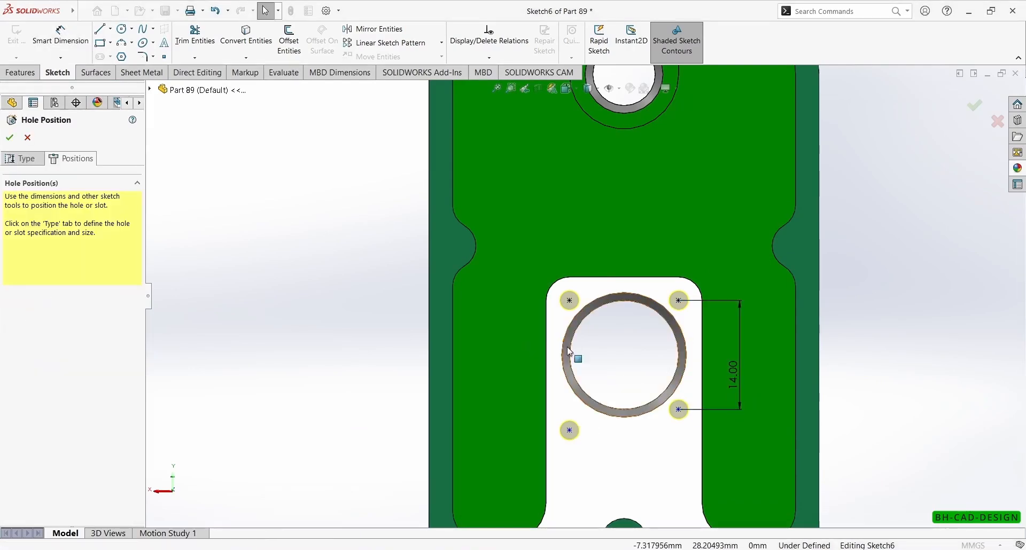
Make the two hole points opposite the corner fillets horizontal to each other.
{"action": "left_click", "coordinate": [570, 430]}
{"action": "left_click", "coordinate": [678, 410], "text": "ctrl"}
{"action": "left_click", "coordinate": [717, 369]}
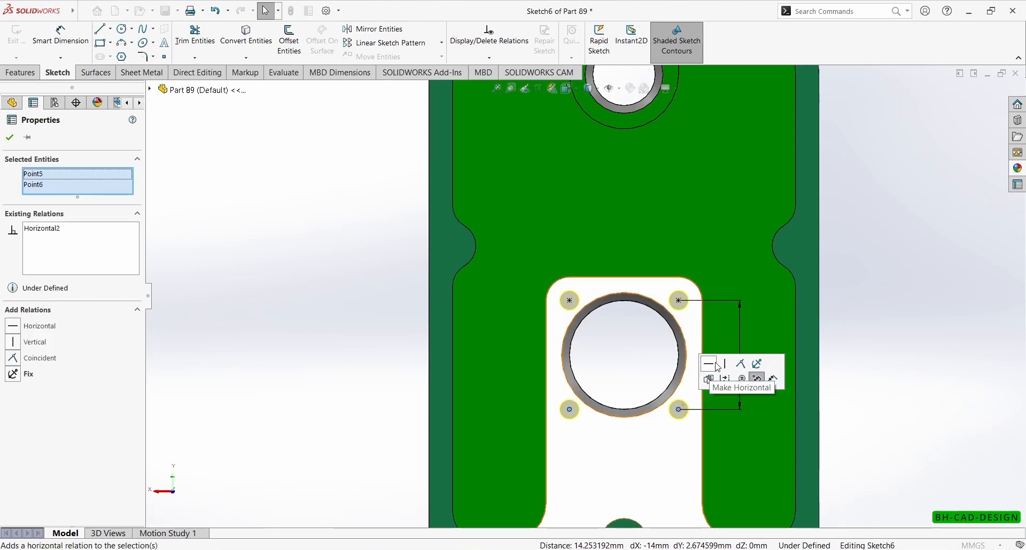
{"action": "key", "text": "Escape"}
Make each corner hole point vertical with the point across the bore and finish the M3 tapped holes.
{"action": "left_click", "coordinate": [570, 302]}
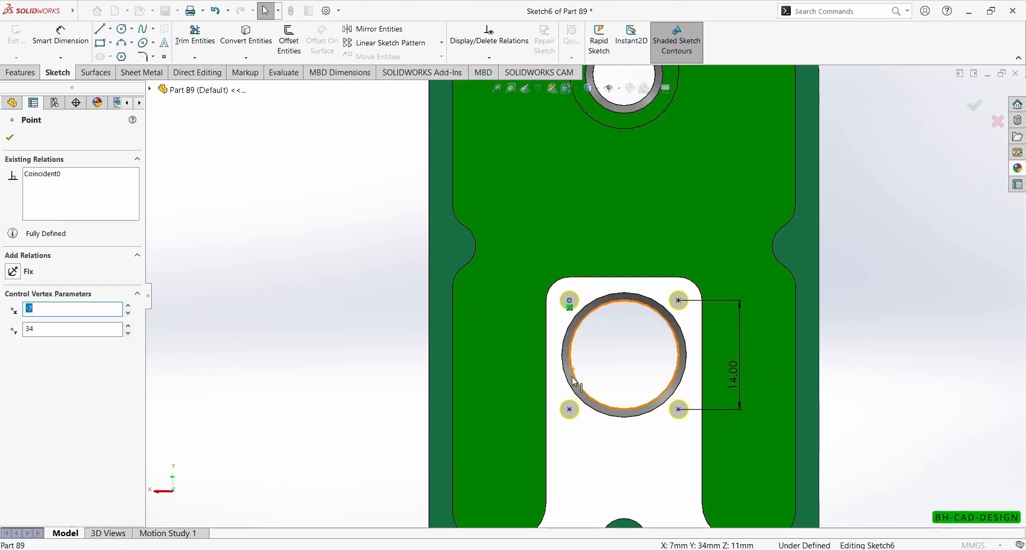
{"action": "left_click", "coordinate": [569, 410], "text": "ctrl"}
{"action": "left_click", "coordinate": [614, 363]}
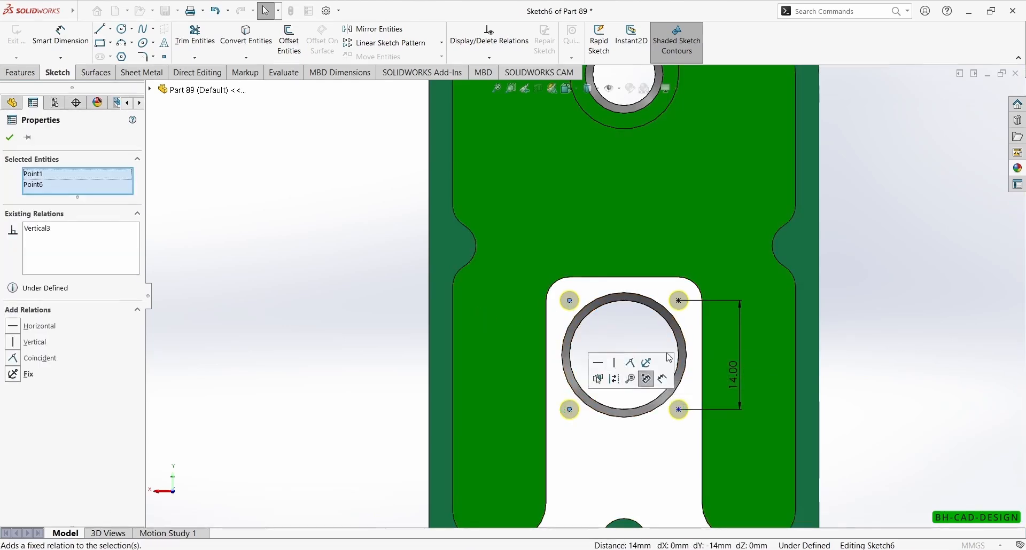
{"action": "key", "text": "Escape"}
{"action": "left_click", "coordinate": [677, 301]}
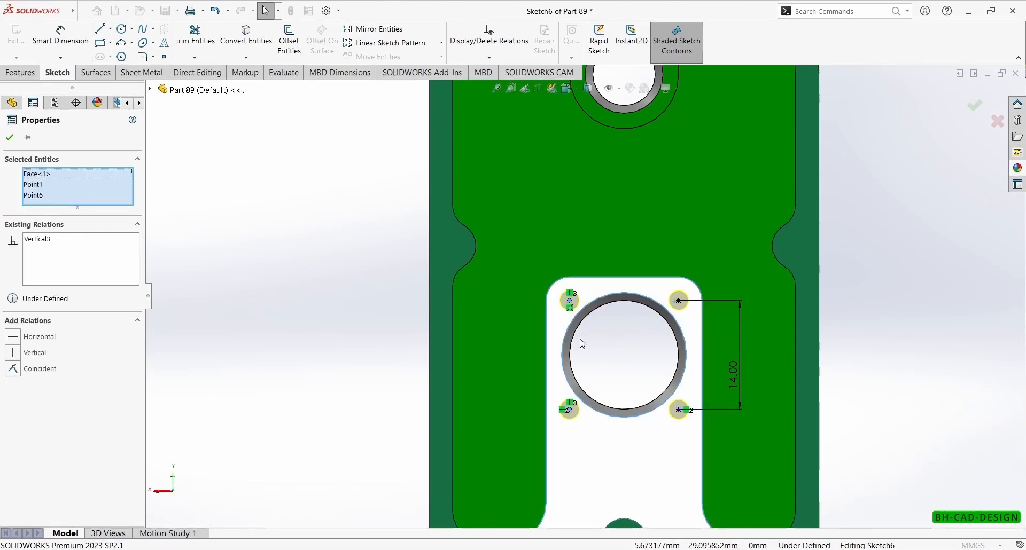
{"action": "key", "text": "Escape"}
{"action": "left_click", "coordinate": [680, 302]}
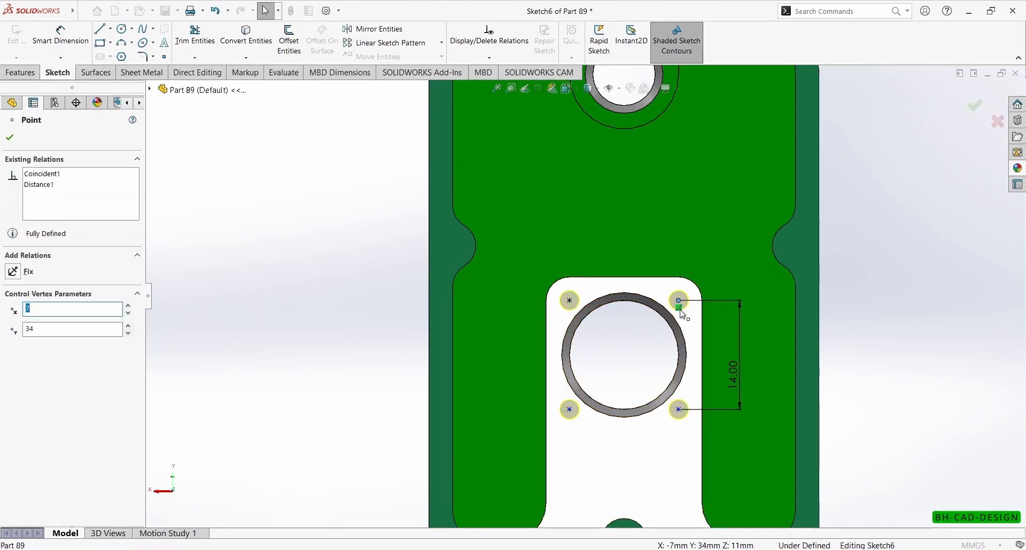
{"action": "left_click", "coordinate": [679, 411], "text": "ctrl"}
{"action": "left_click", "coordinate": [726, 359]}
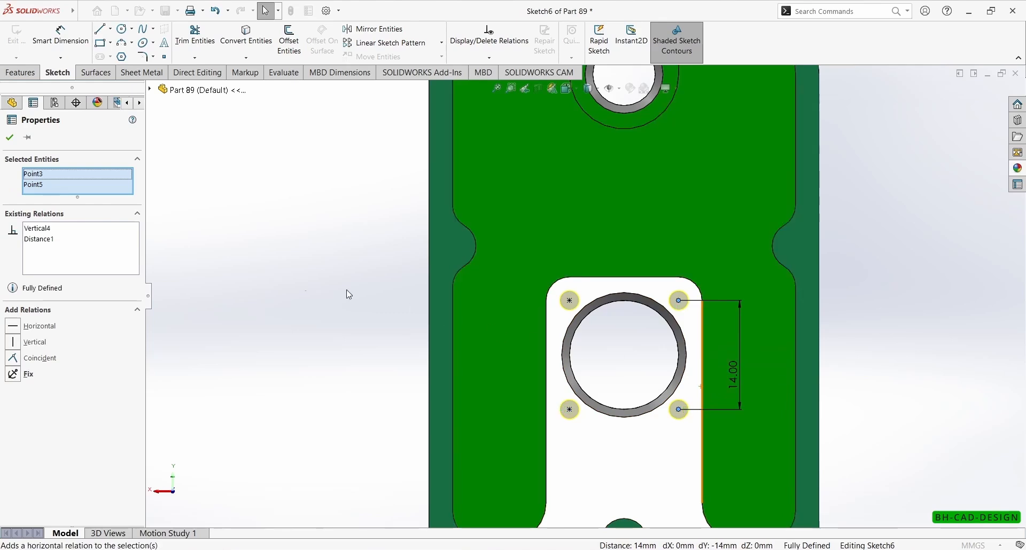
{"action": "key", "text": "Escape"}
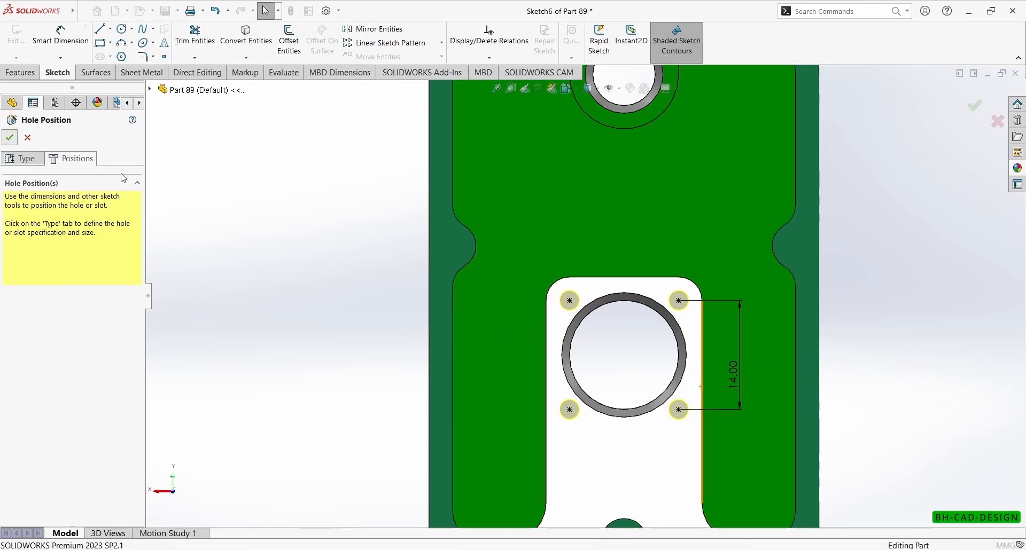
{"action": "left_click", "coordinate": [9, 138]}
Turn on shaded cosmetic threads in the document's detailing properties.
{"action": "middle_click_drag", "start_coordinate": [290, 223], "coordinate": [568, 180]}
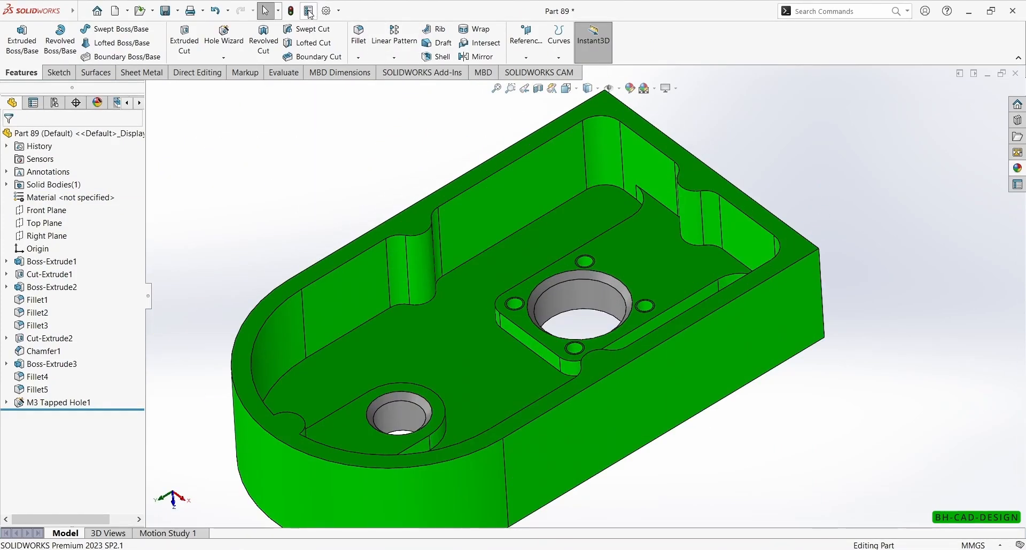
{"action": "left_click", "coordinate": [326, 12]}
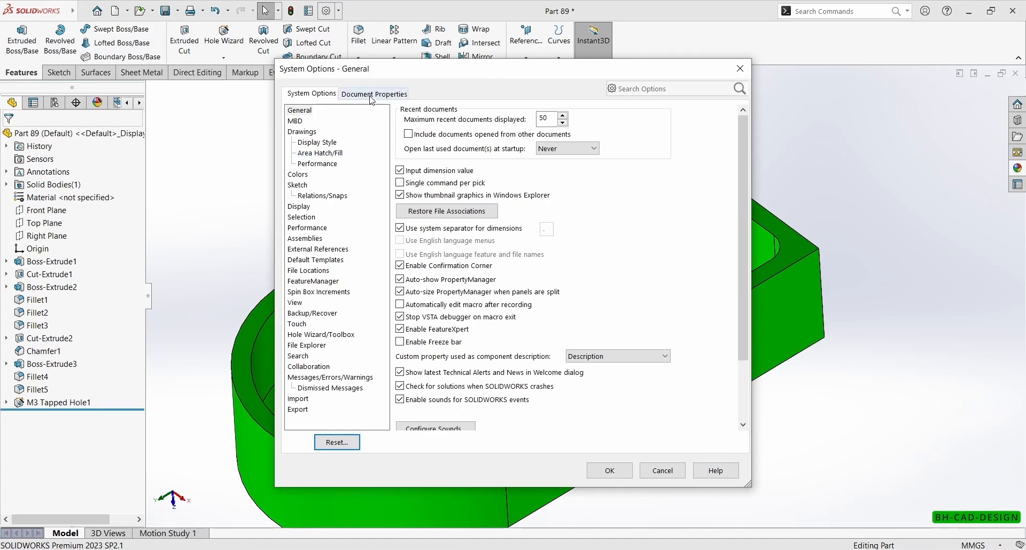
{"action": "left_click", "coordinate": [374, 95]}
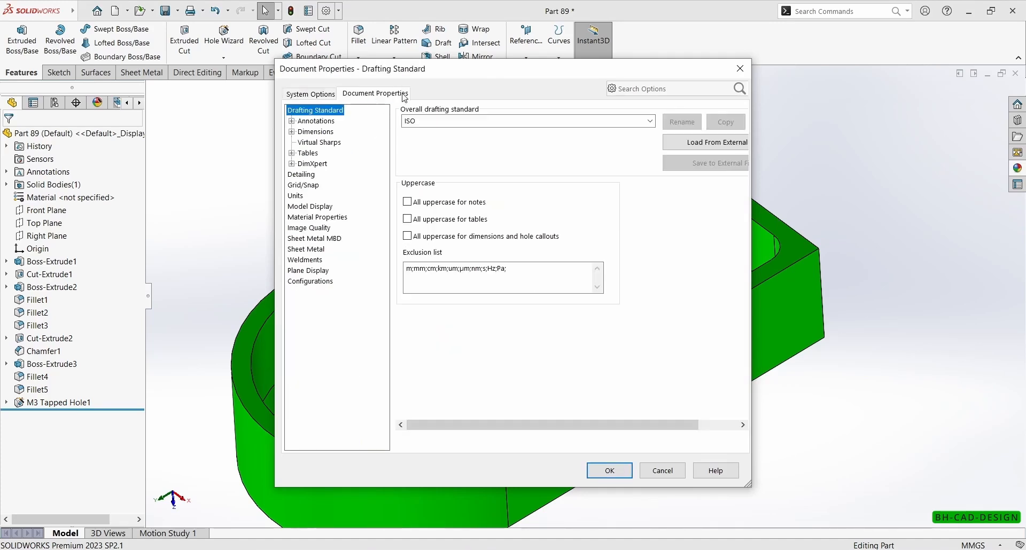
{"action": "left_click", "coordinate": [302, 175]}
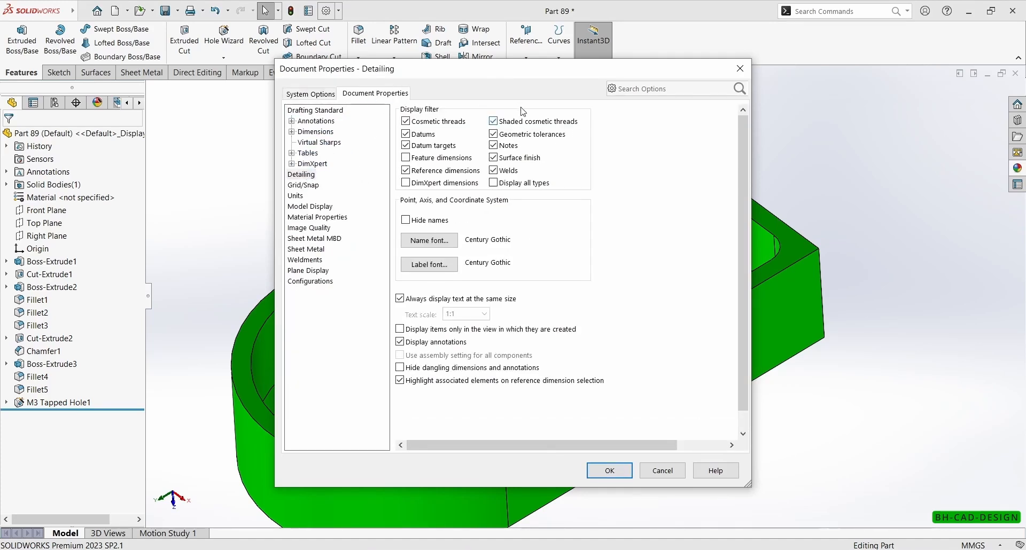
{"action": "left_click", "coordinate": [607, 470]}
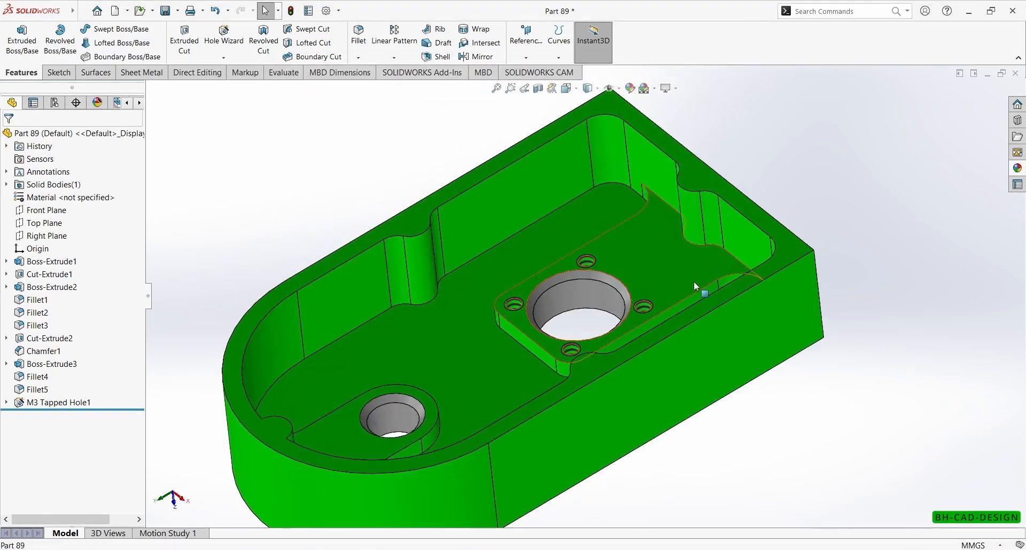
Examine the shaded threads in the four M3 tapped holes around the large bore.
{"action": "scroll", "coordinate": [694, 281], "scroll_direction": "down", "scroll_amount": 5}
{"action": "middle_click_drag", "start_coordinate": [661, 289], "coordinate": [633, 443]}
{"action": "scroll", "coordinate": [586, 295], "scroll_direction": "up", "scroll_amount": 1}
{"action": "scroll", "coordinate": [503, 326], "scroll_direction": "up", "scroll_amount": 4}
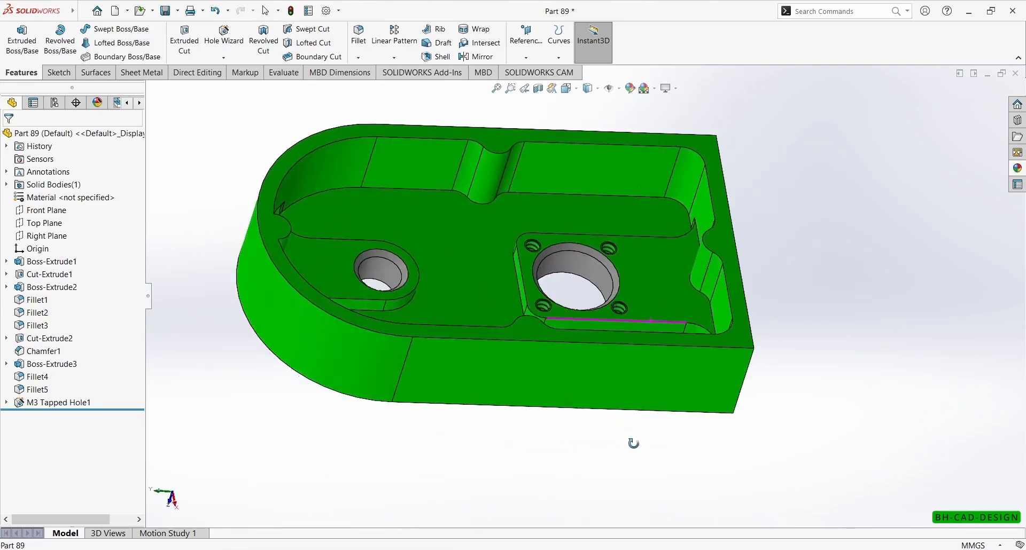
{"action": "scroll", "coordinate": [536, 258], "scroll_direction": "up", "scroll_amount": 2}
{"action": "middle_click_drag", "start_coordinate": [572, 305], "coordinate": [587, 278]}
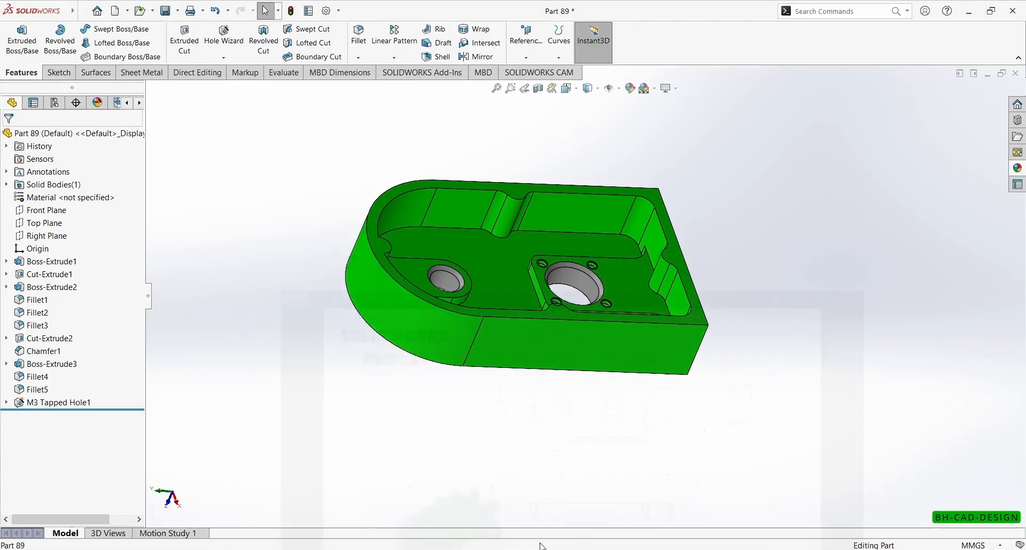
Start another Hole Wizard tapped hole using the ANSI Metric standard and the Bottoming Tapped Hole type.
{"action": "left_click", "coordinate": [224, 34]}
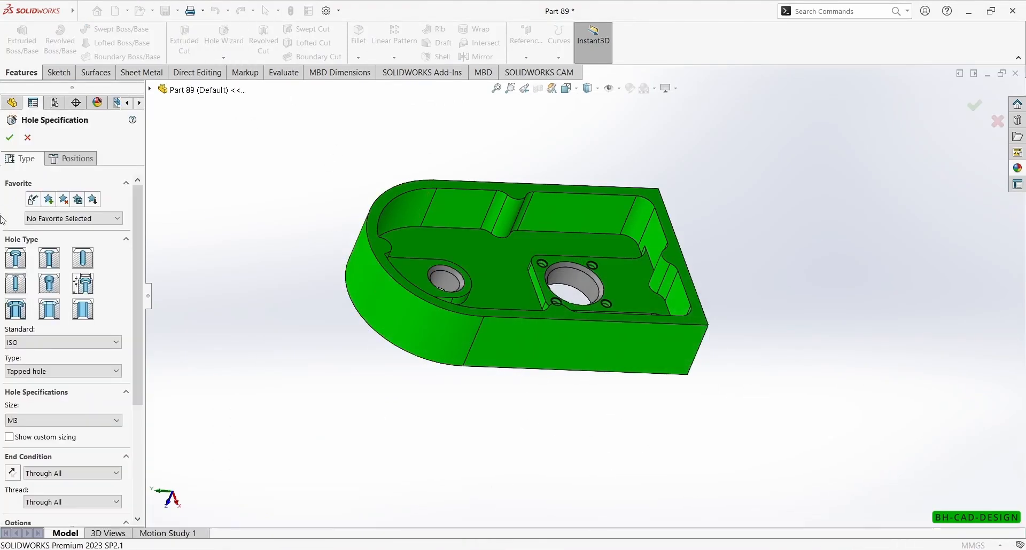
{"action": "left_click", "coordinate": [42, 344]}
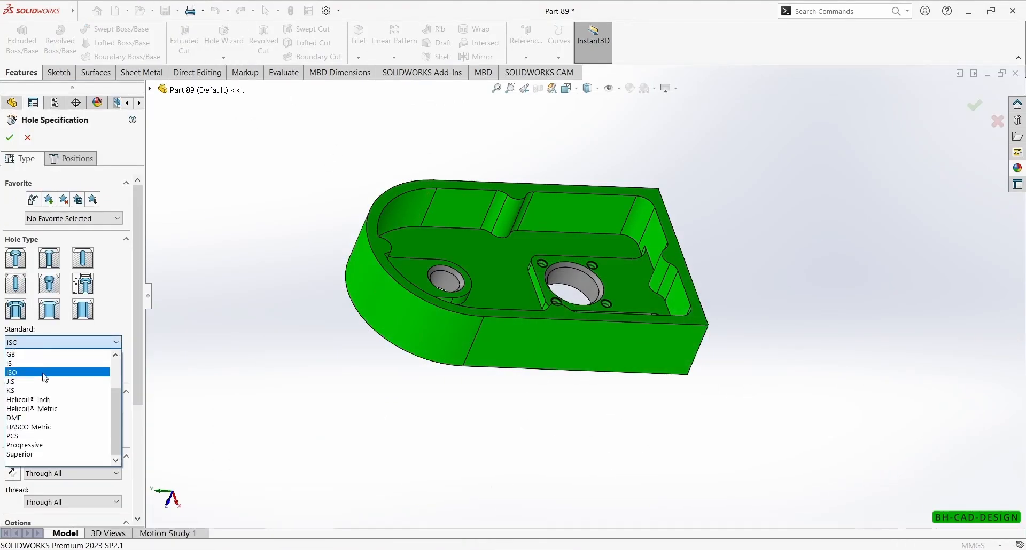
{"action": "left_click", "coordinate": [31, 364]}
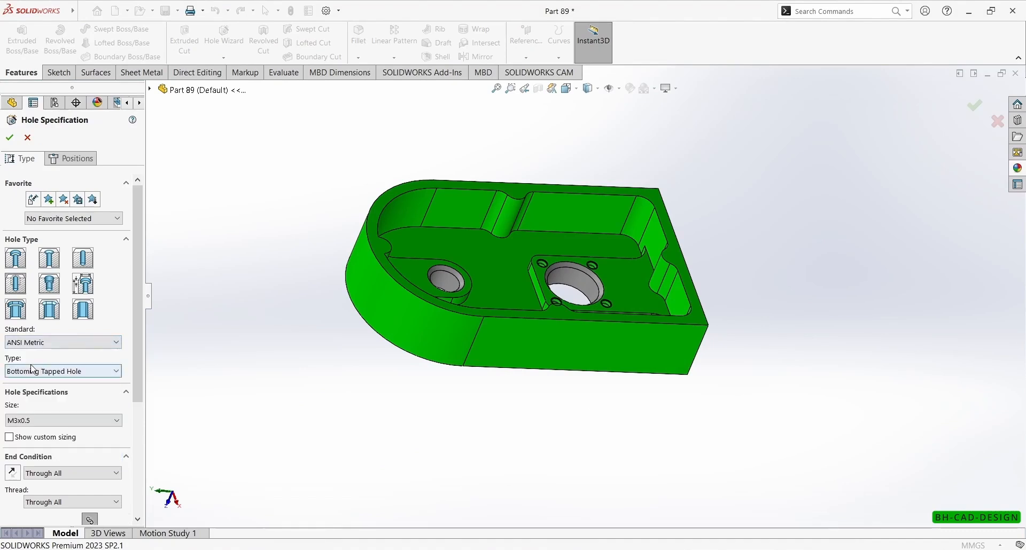
{"action": "left_click", "coordinate": [34, 373]}
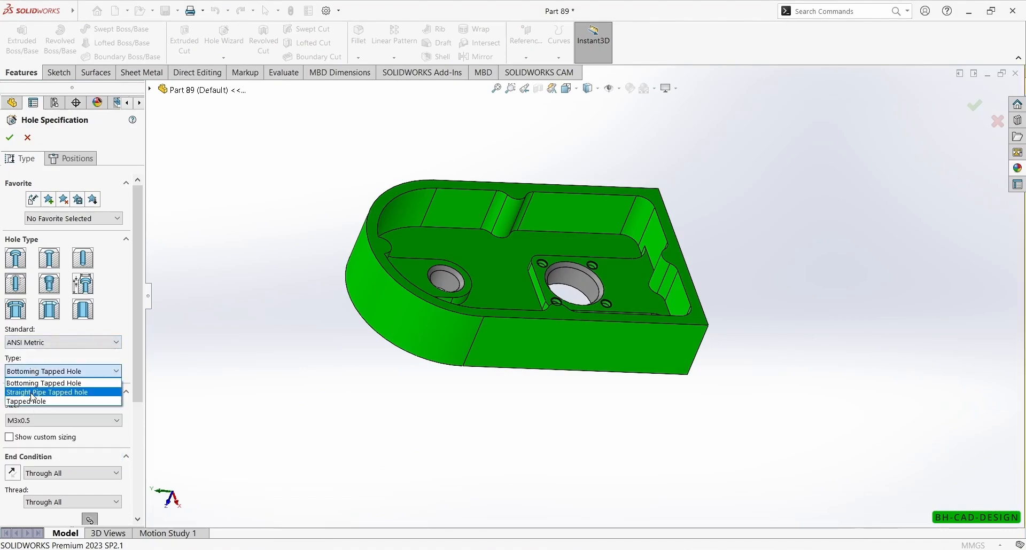
{"action": "left_click", "coordinate": [27, 383]}
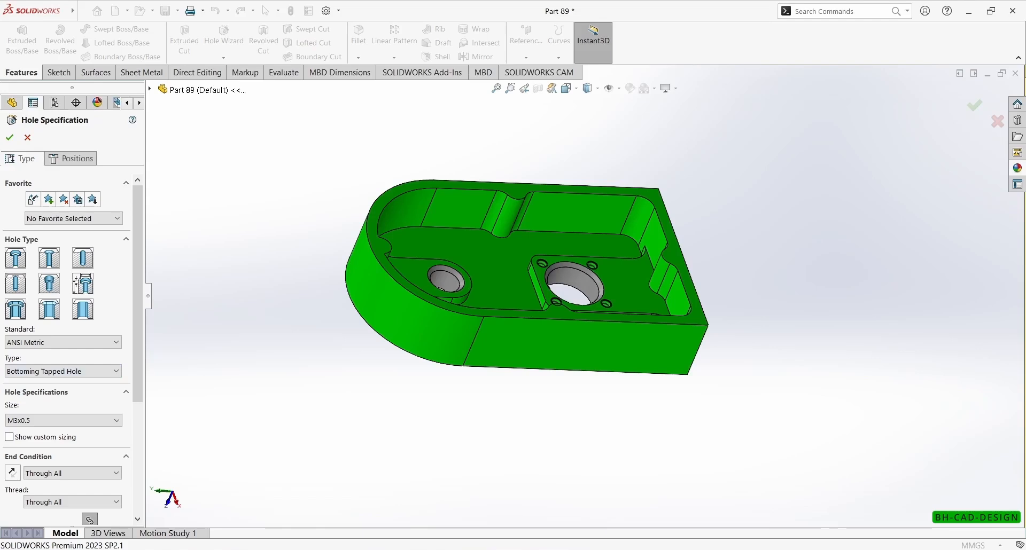
Set the tapped hole size to M4x0.7 with a Blind end condition and a 9 mm drill depth.
{"action": "key", "text": "alt+Tab"}
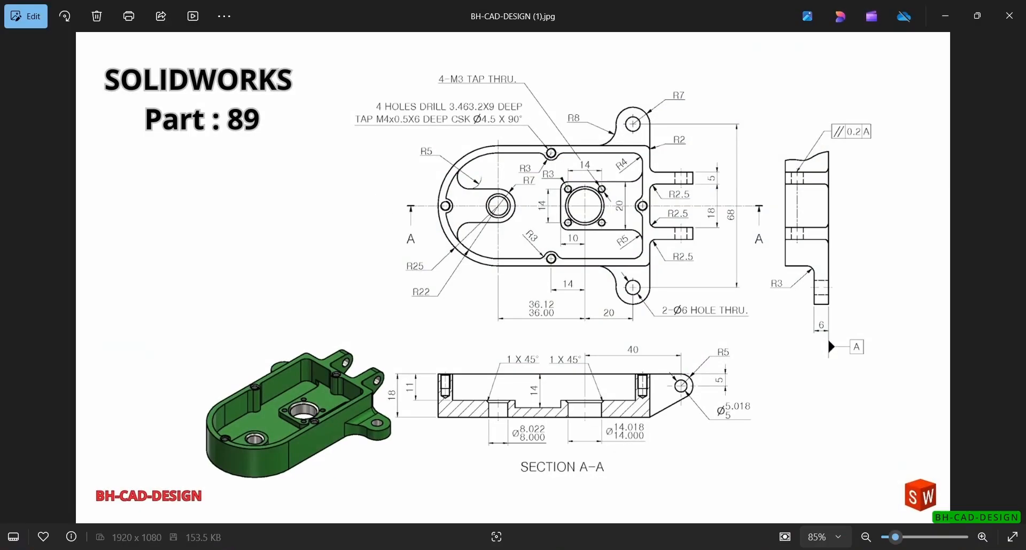
{"action": "key", "text": "alt+Tab"}
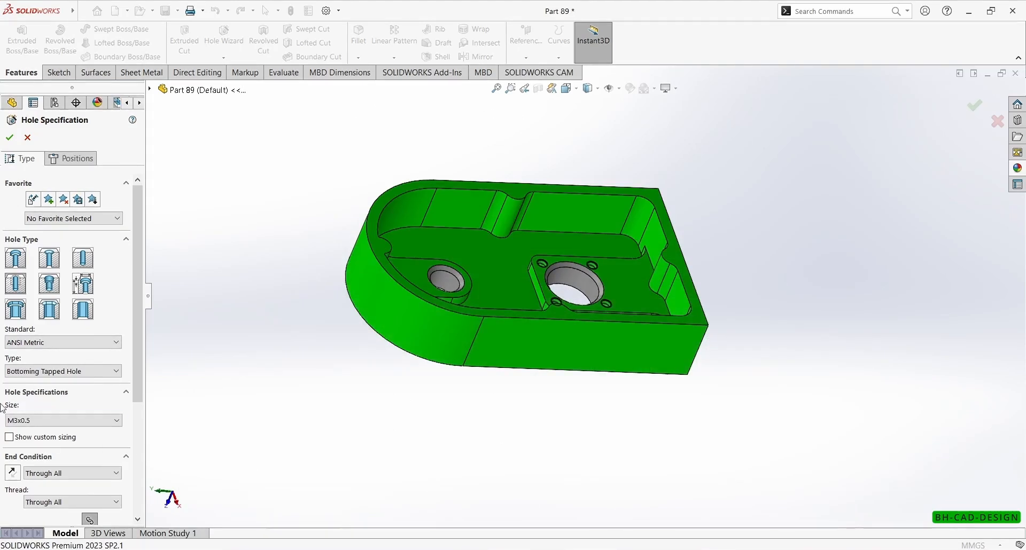
{"action": "left_click", "coordinate": [30, 421]}
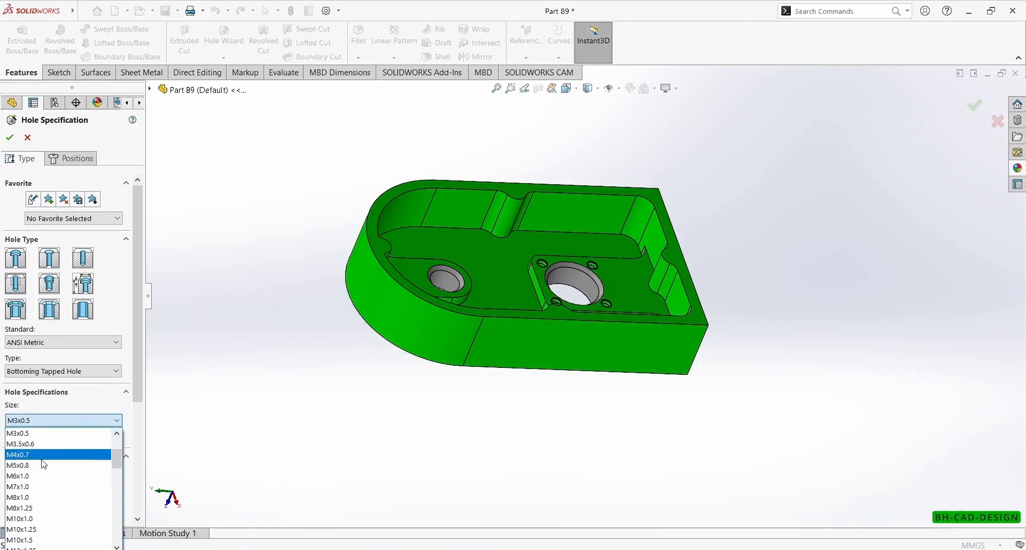
{"action": "left_click", "coordinate": [41, 455]}
{"action": "scroll", "coordinate": [137, 389], "scroll_direction": "down", "scroll_amount": 1}
{"action": "scroll", "coordinate": [138, 389], "scroll_direction": "down", "scroll_amount": 2}
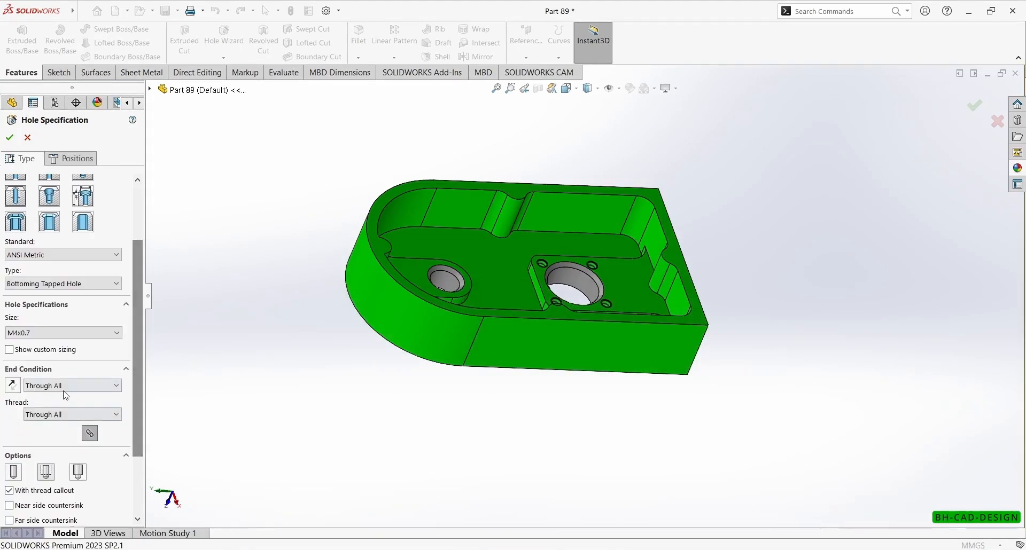
{"action": "left_click", "coordinate": [73, 386]}
{"action": "left_click", "coordinate": [43, 397]}
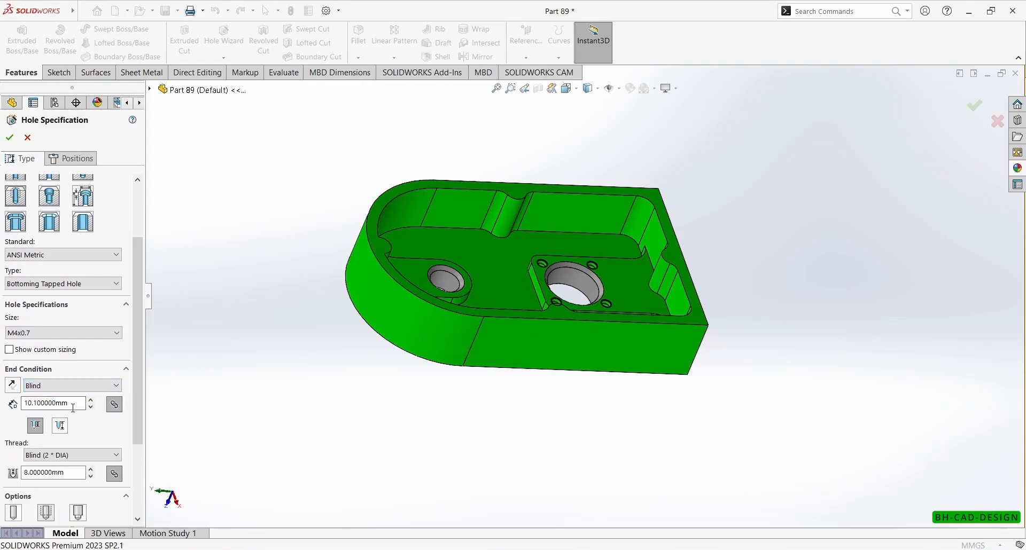
{"action": "type", "text": "9"}
{"action": "key", "text": "Return"}
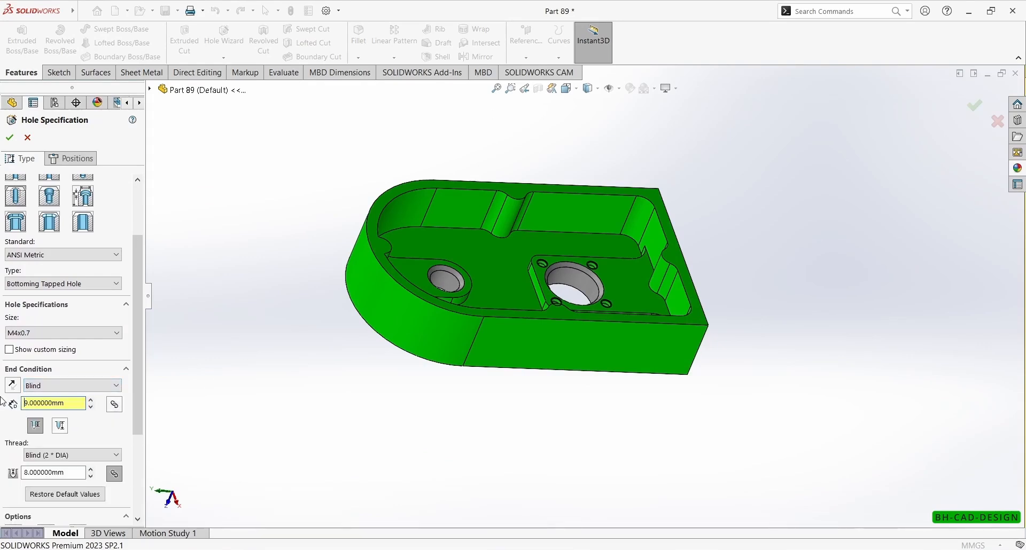
Set the thread depth to 6 mm, enable the near side countersink and edit its diameter.
{"action": "scroll", "coordinate": [79, 443], "scroll_direction": "down", "scroll_amount": 3}
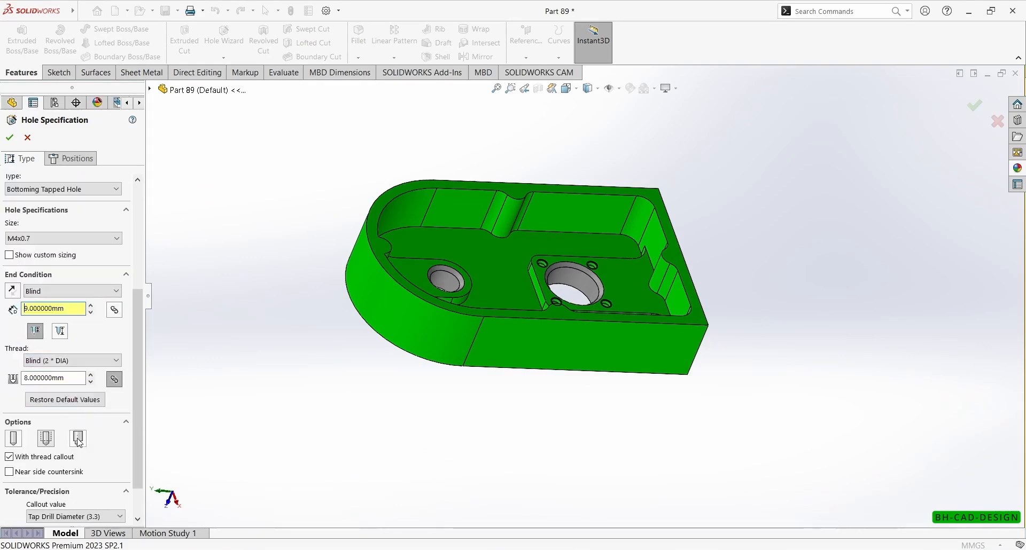
{"action": "double_click", "coordinate": [74, 380]}
{"action": "key", "text": "Return"}
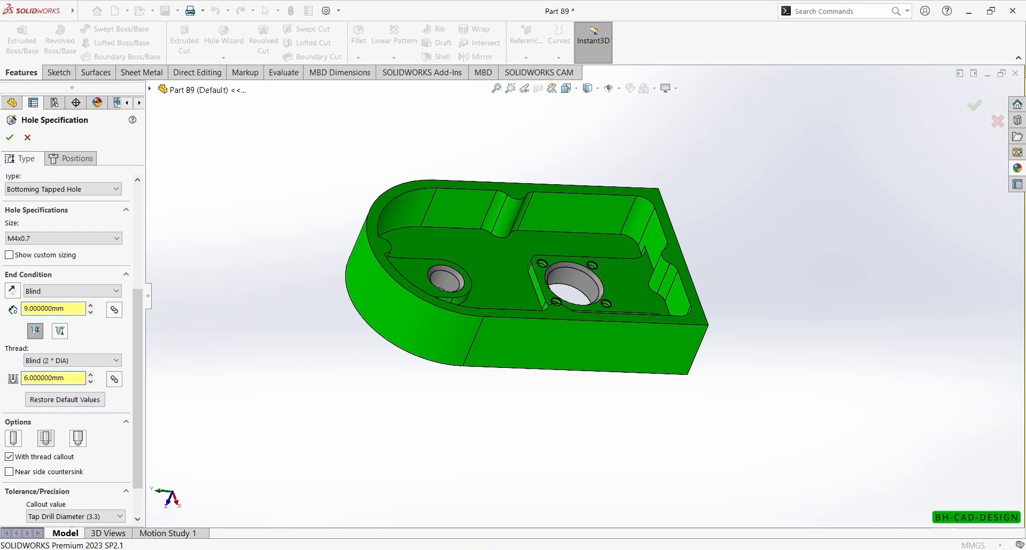
{"action": "left_click", "coordinate": [11, 473]}
{"action": "left_click_drag", "start_coordinate": [133, 412], "coordinate": [136, 473]}
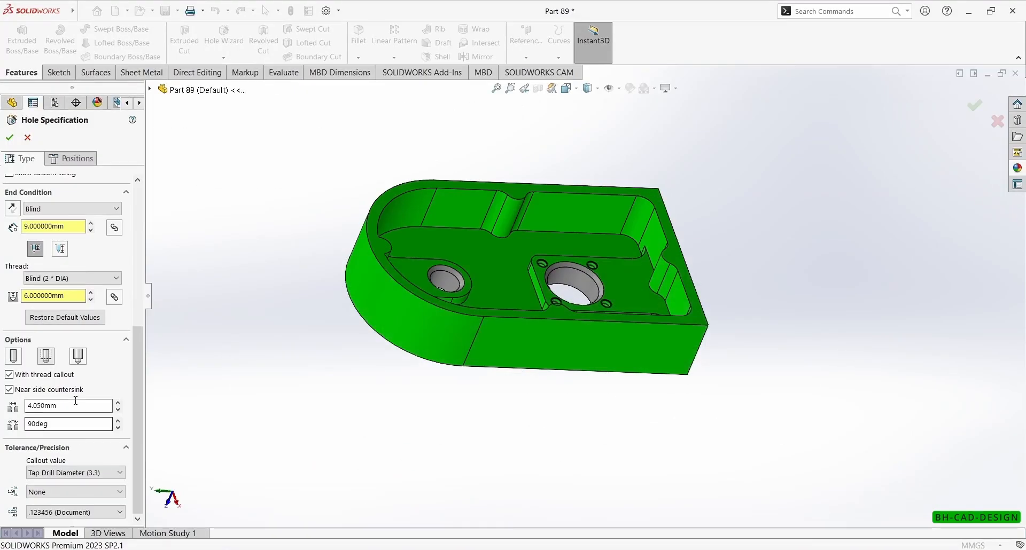
{"action": "left_click_drag", "start_coordinate": [76, 400], "coordinate": [3, 405]}
Place hole points on the rim face at the arc centres of the two opposing side-wall bosses.
{"action": "left_click", "coordinate": [90, 159]}
{"action": "scroll", "coordinate": [495, 221], "scroll_direction": "down", "scroll_amount": 3}
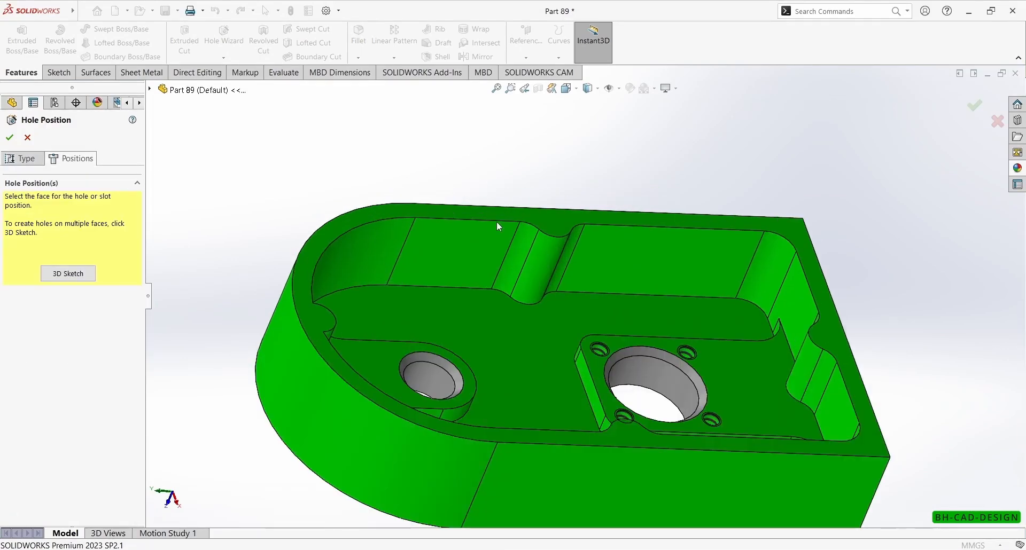
{"action": "left_click", "coordinate": [566, 229]}
{"action": "scroll", "coordinate": [663, 326], "scroll_direction": "down", "scroll_amount": 3}
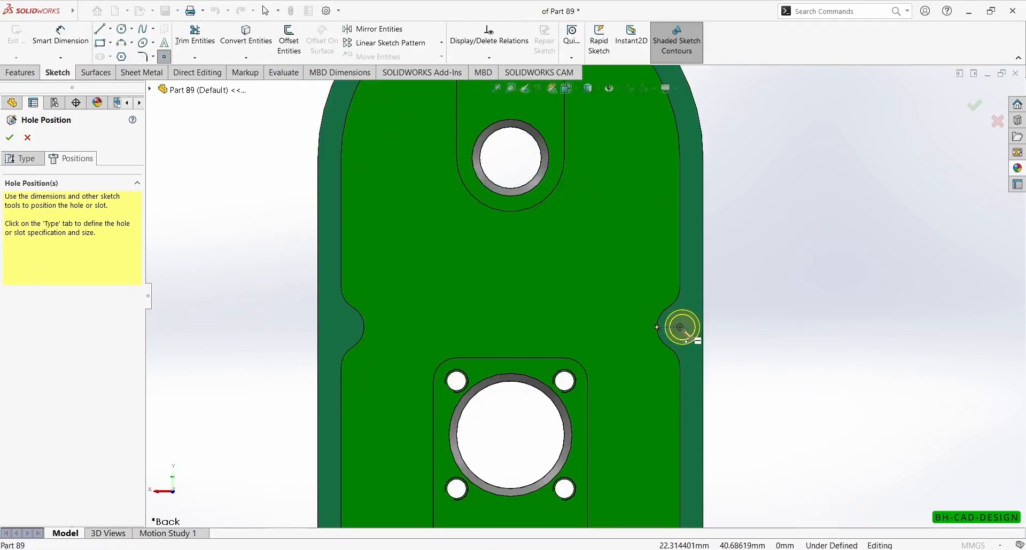
{"action": "left_click", "coordinate": [680, 327]}
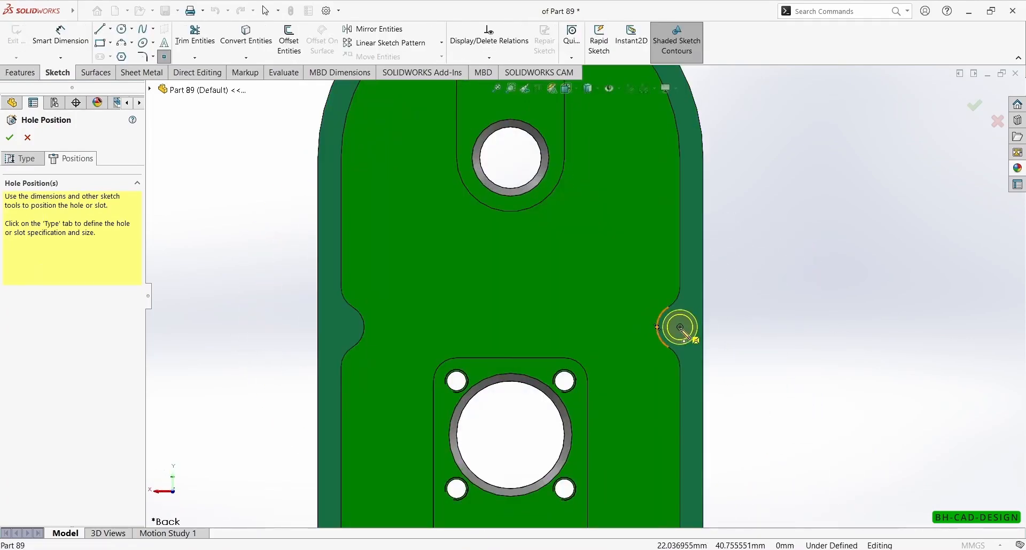
{"action": "left_click", "coordinate": [342, 327]}
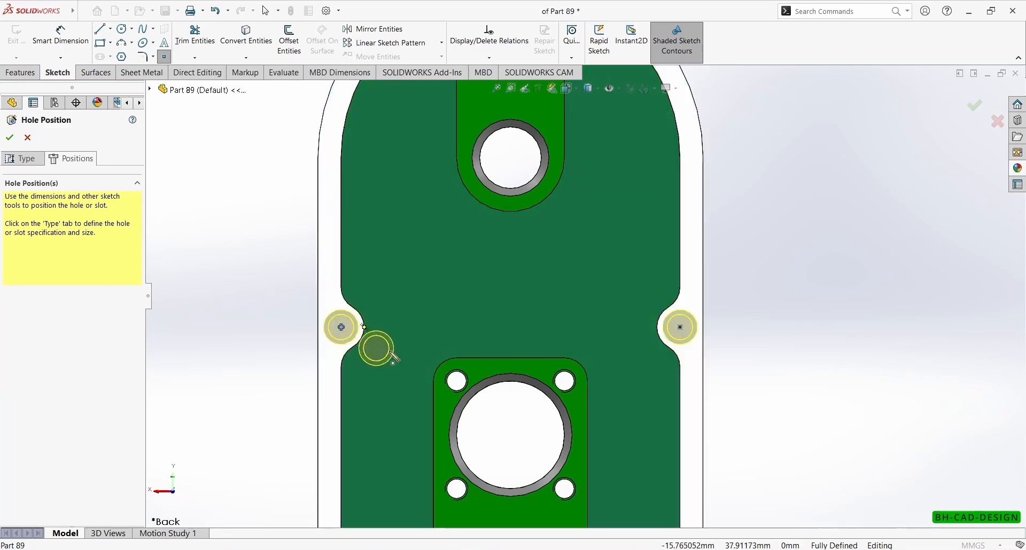
Add hole points at the arc centres of the straight-end and rounded-end bosses, and finish the M4 tapped holes.
{"action": "key", "text": "f"}
{"action": "scroll", "coordinate": [505, 466], "scroll_direction": "down", "scroll_amount": 3}
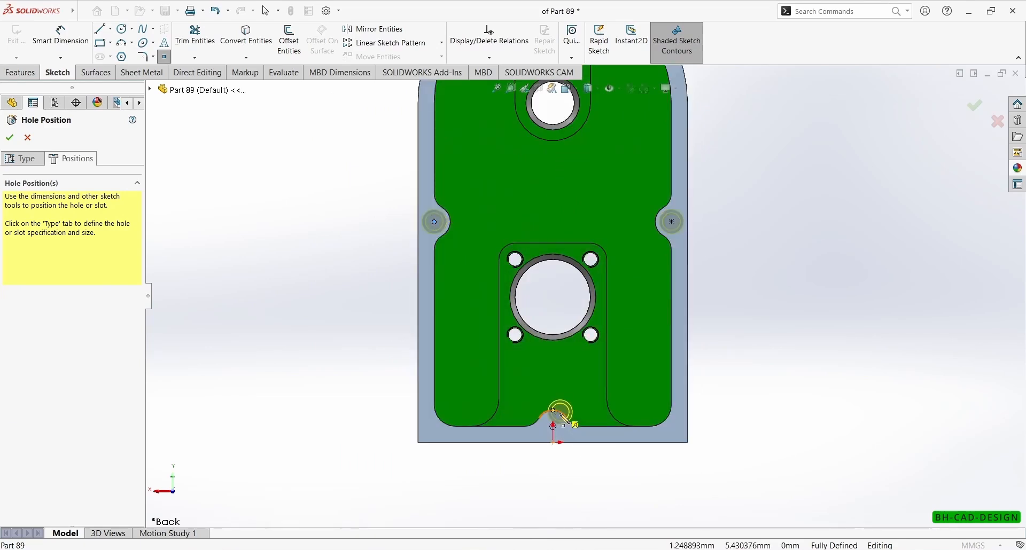
{"action": "left_click", "coordinate": [554, 427]}
{"action": "key", "text": "f"}
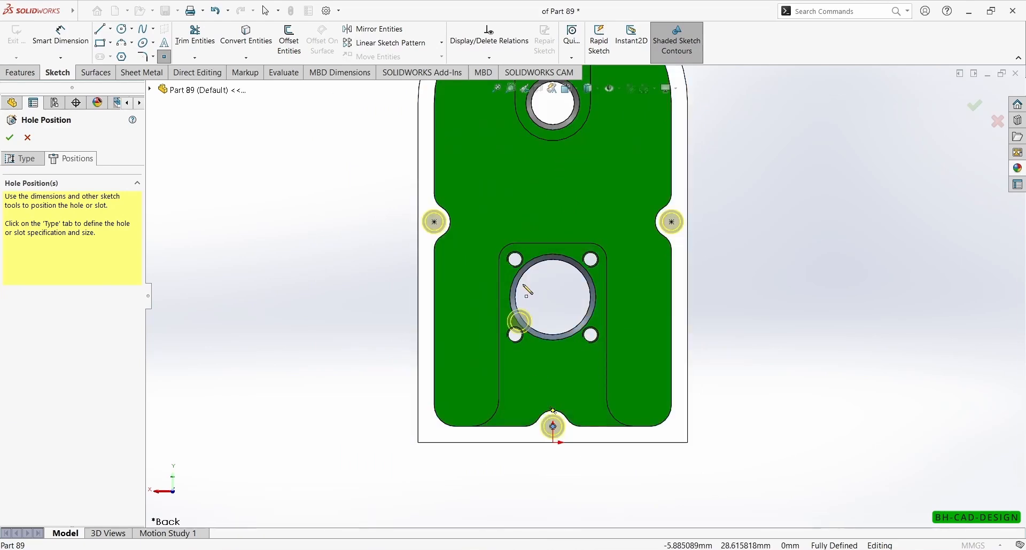
{"action": "scroll", "coordinate": [576, 342], "scroll_direction": "down", "scroll_amount": 5}
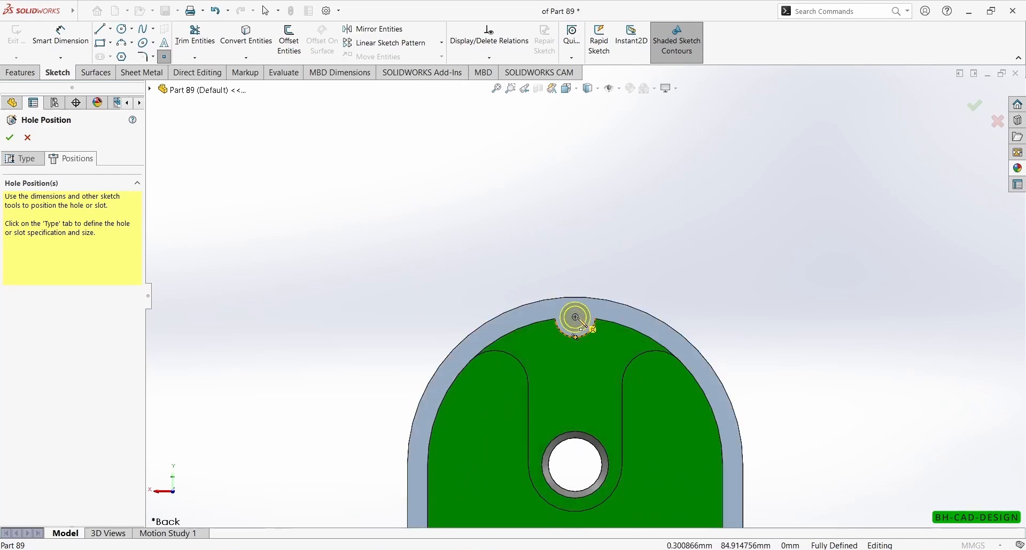
{"action": "left_click", "coordinate": [9, 138]}
Start a new sketch on the Right Plane at the housing's straight end.
{"action": "scroll", "coordinate": [553, 321], "scroll_direction": "up", "scroll_amount": 3}
{"action": "middle_click_drag", "start_coordinate": [554, 322], "coordinate": [572, 363]}
{"action": "scroll", "coordinate": [684, 389], "scroll_direction": "down", "scroll_amount": 5}
{"action": "scroll", "coordinate": [590, 398], "scroll_direction": "down", "scroll_amount": 3}
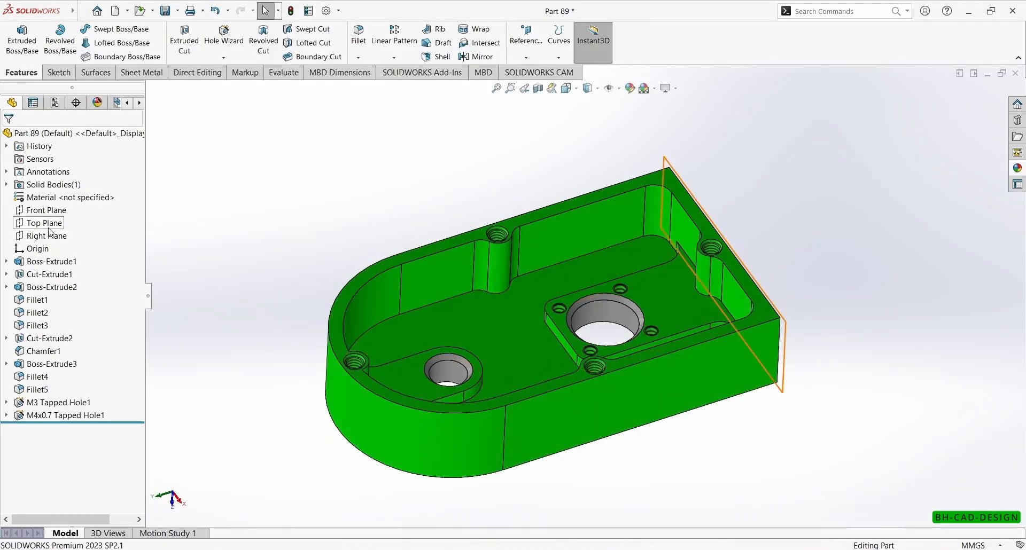
{"action": "left_click", "coordinate": [55, 236]}
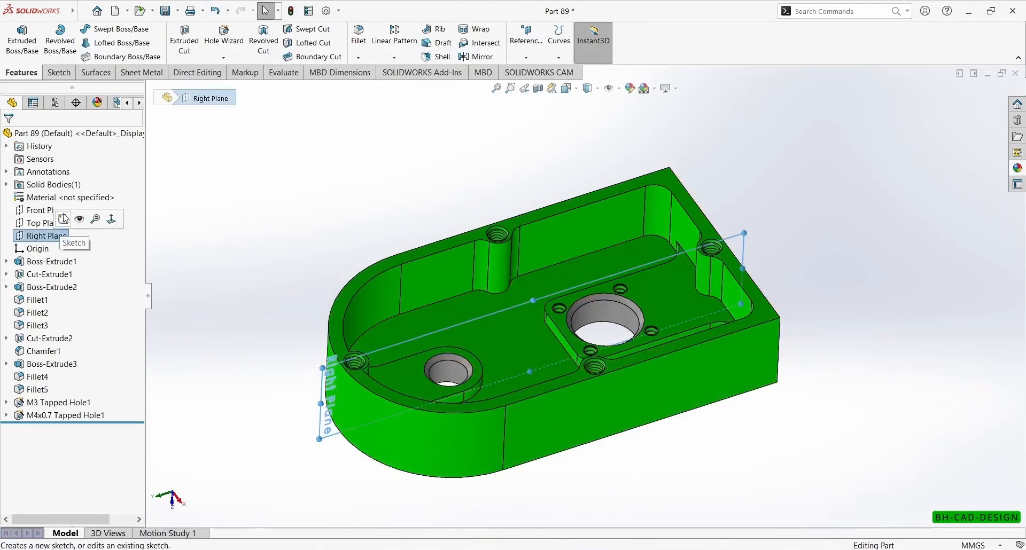
{"action": "left_click", "coordinate": [62, 216]}
{"action": "scroll", "coordinate": [560, 397], "scroll_direction": "up", "scroll_amount": 2}
{"action": "scroll", "coordinate": [685, 424], "scroll_direction": "down", "scroll_amount": 5}
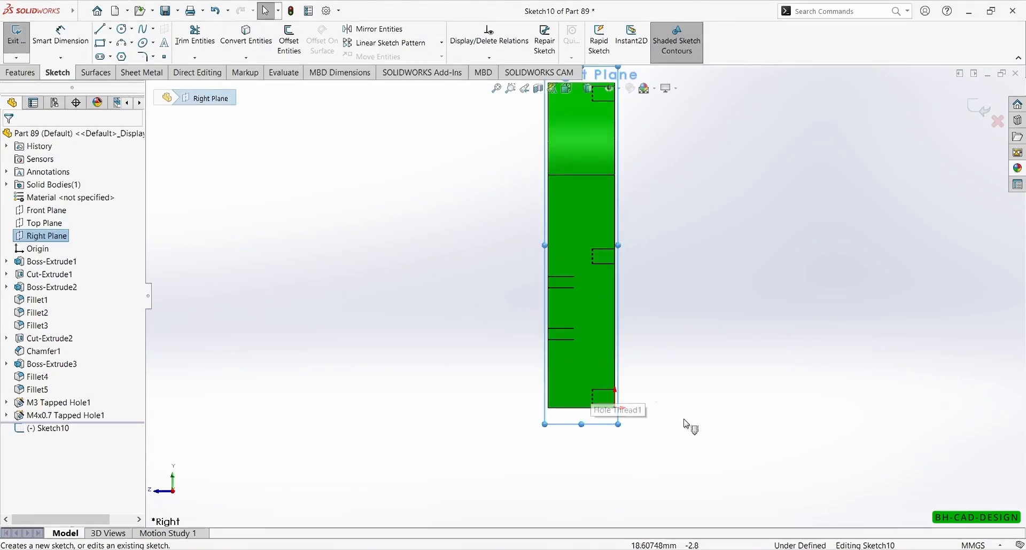
{"action": "left_click", "coordinate": [657, 391]}
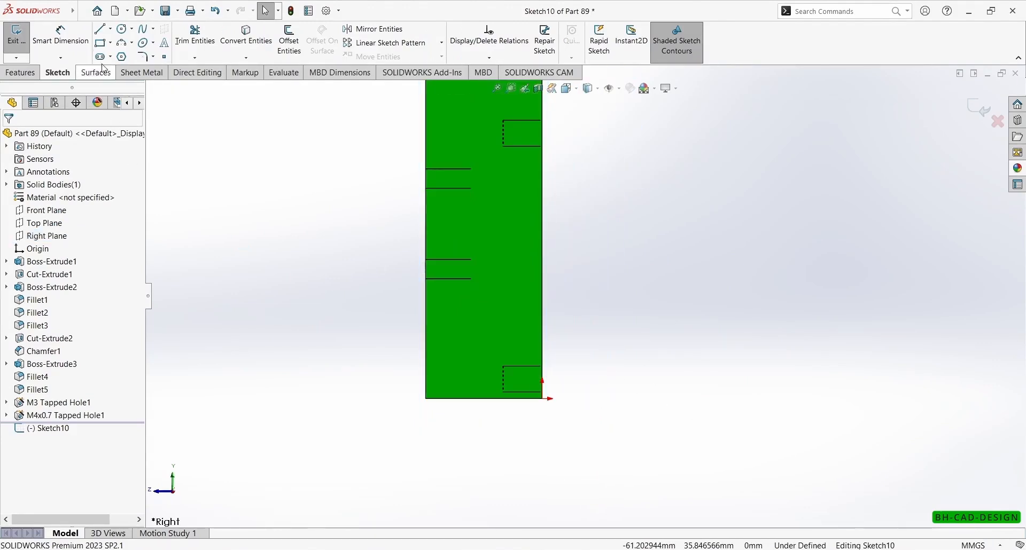
Sketch a closed lug profile off the straight end: a line about 14.4 mm long, a tangent arc about R4.3, a slanted line and a closing edge.
{"action": "left_click", "coordinate": [99, 31]}
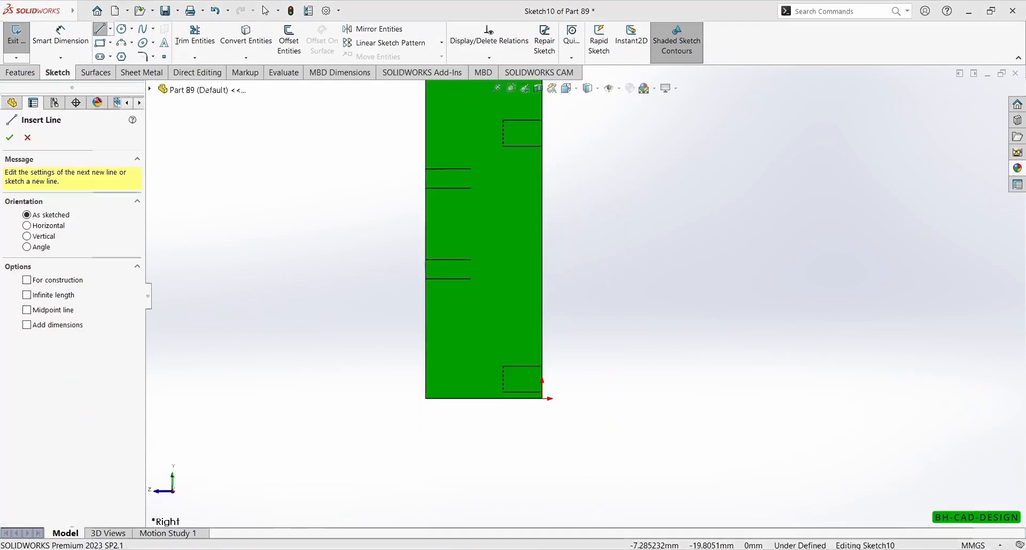
{"action": "key", "text": "alt+Tab"}
{"action": "key", "text": "alt+Tab"}
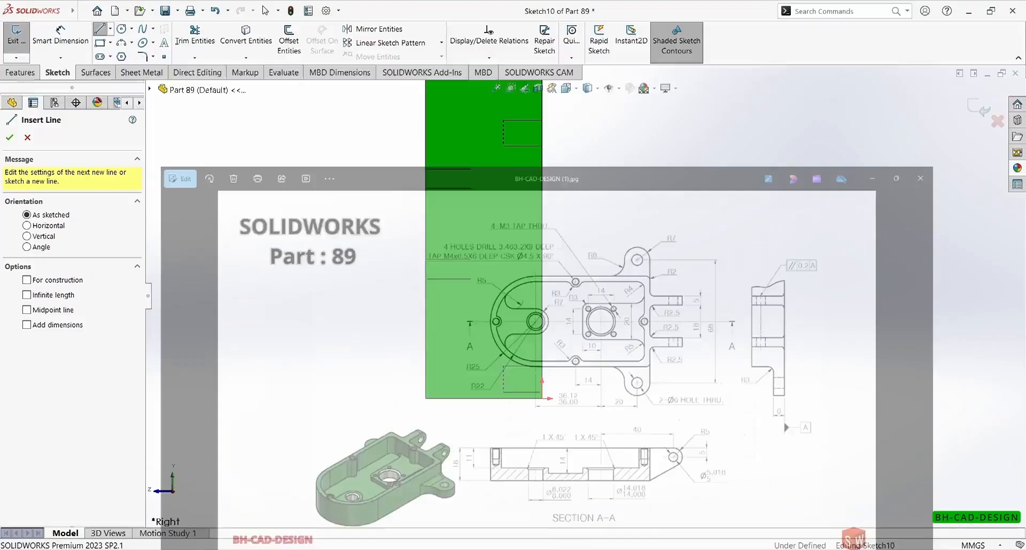
{"action": "left_click", "coordinate": [542, 398]}
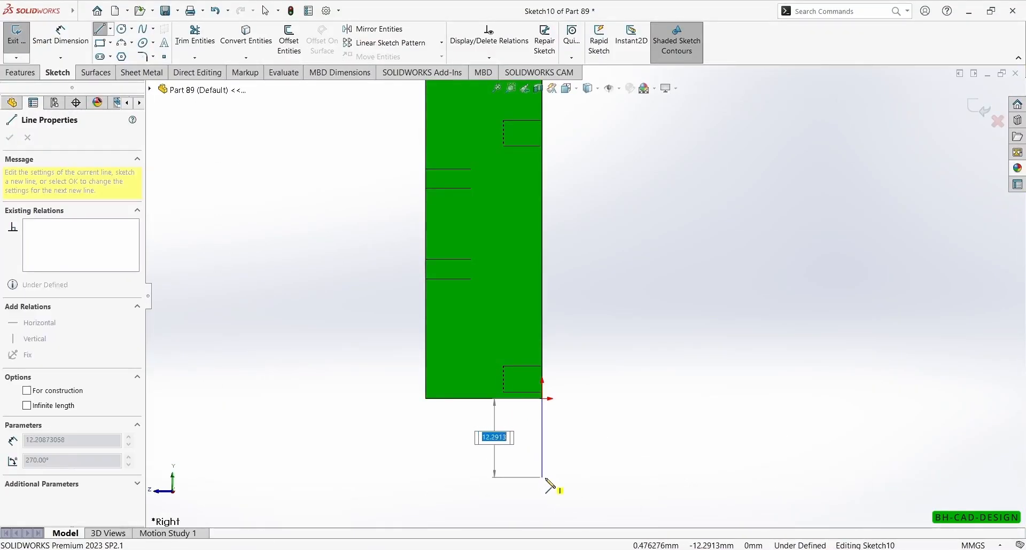
{"action": "left_click", "coordinate": [542, 492]}
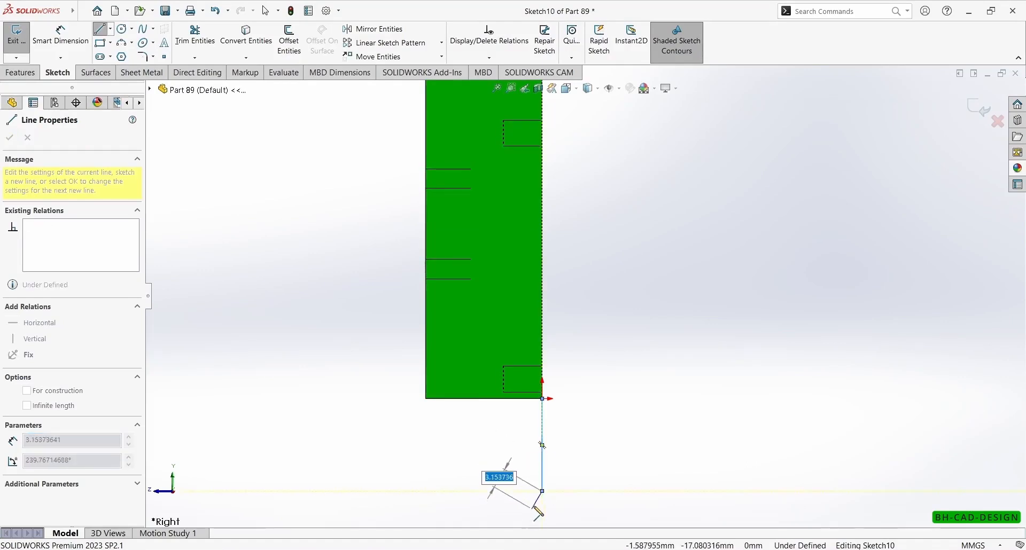
{"action": "left_click", "coordinate": [492, 507]}
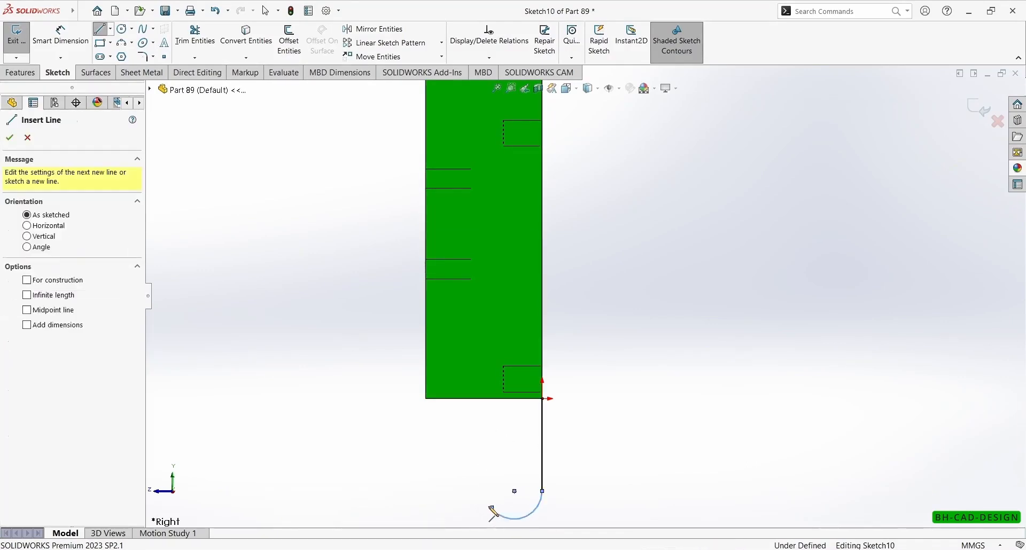
{"action": "left_click", "coordinate": [425, 399]}
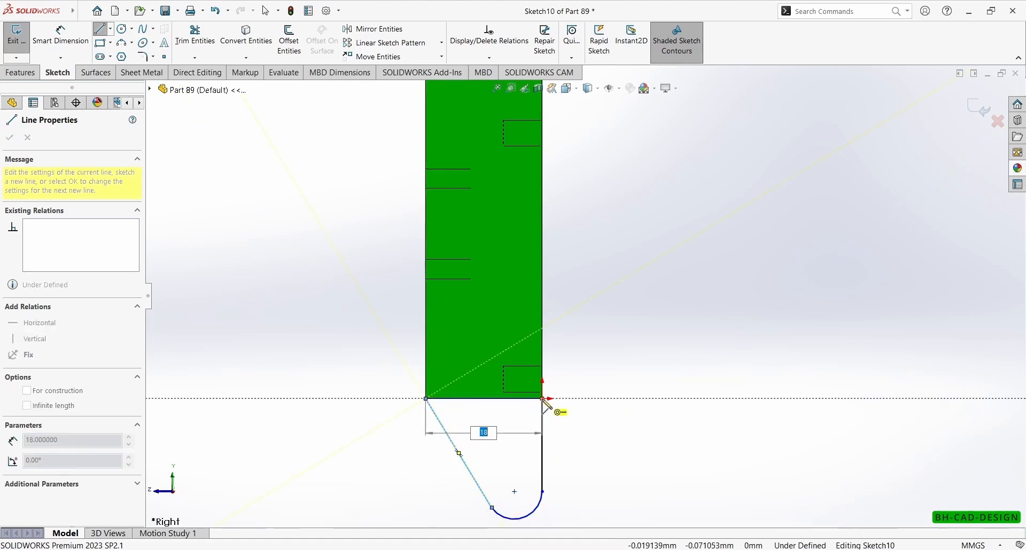
{"action": "left_click", "coordinate": [542, 399]}
{"action": "key", "text": "Escape"}
Dimension the lug's end arc with a 5 mm radius, following the reference drawing.
{"action": "left_click", "coordinate": [567, 549]}
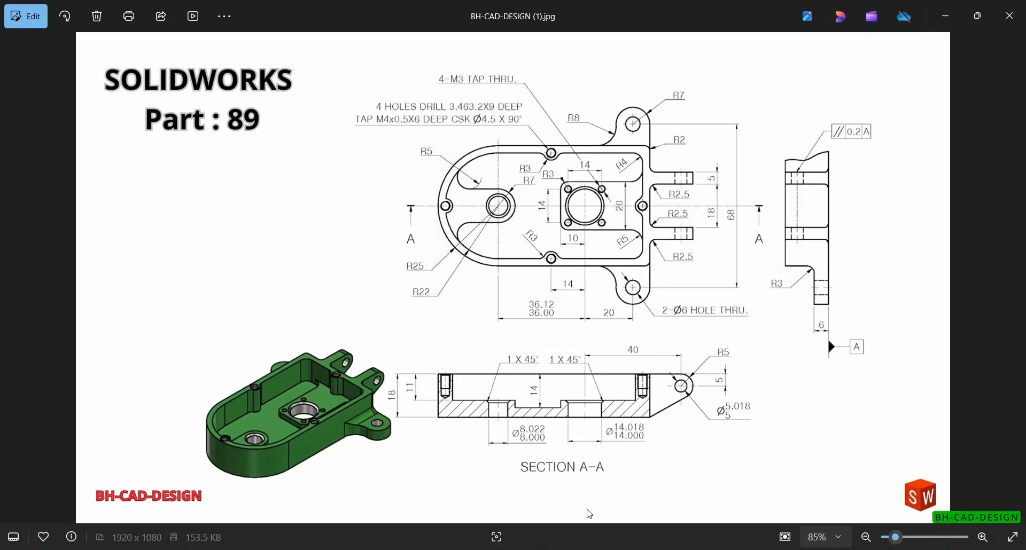
{"action": "left_click", "coordinate": [567, 549]}
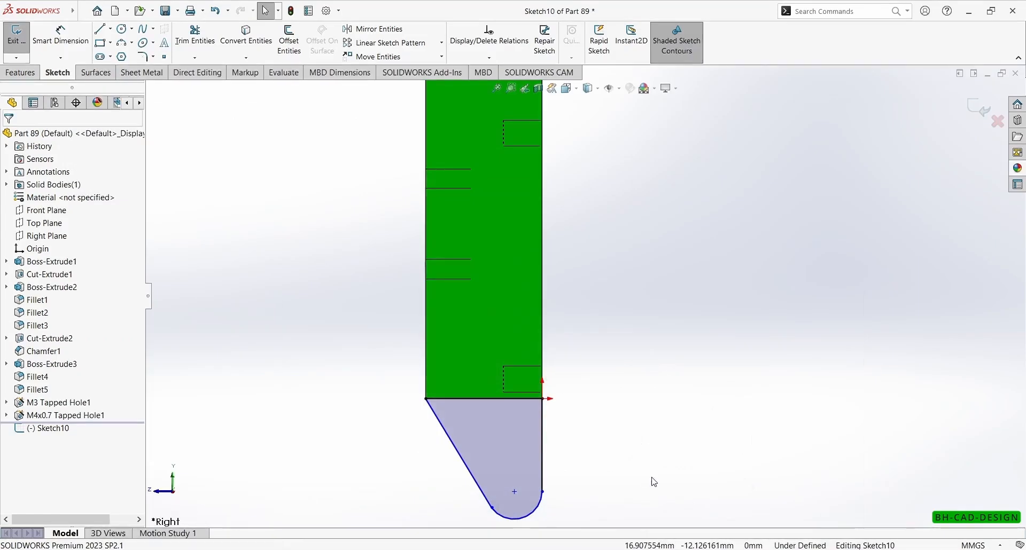
{"action": "key", "text": "d"}
{"action": "left_click", "coordinate": [538, 513]}
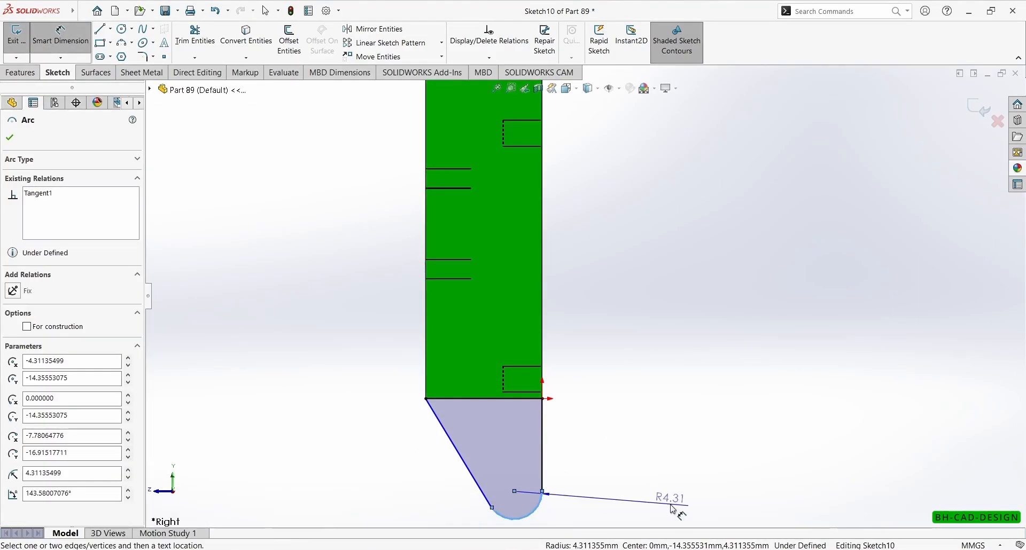
{"action": "left_click", "coordinate": [671, 507]}
{"action": "type", "text": "5"}
{"action": "key", "text": "Return"}
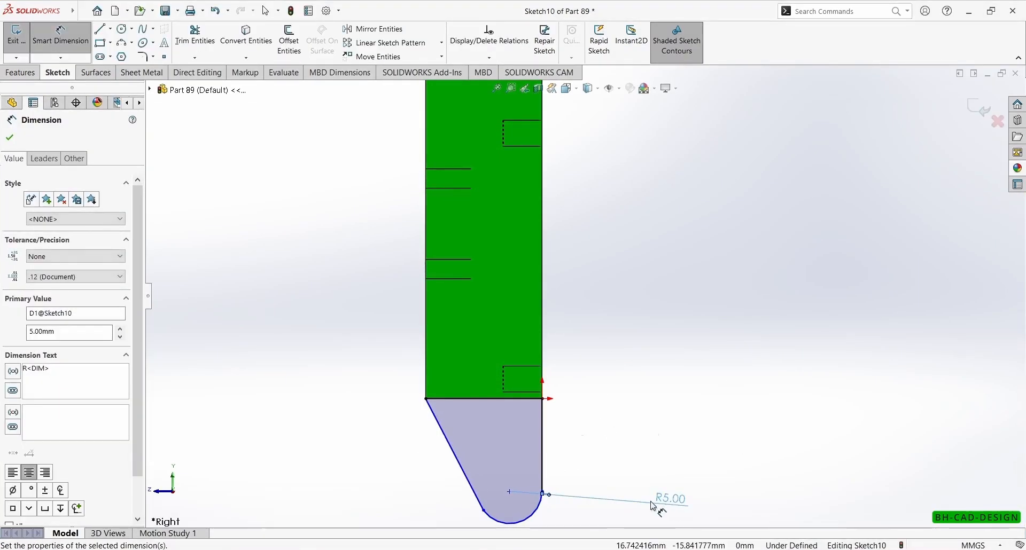
Draw a circle at the centre of the lug's end arc and set its diameter to 5 mm.
{"action": "scroll", "coordinate": [647, 506], "scroll_direction": "up", "scroll_amount": 2}
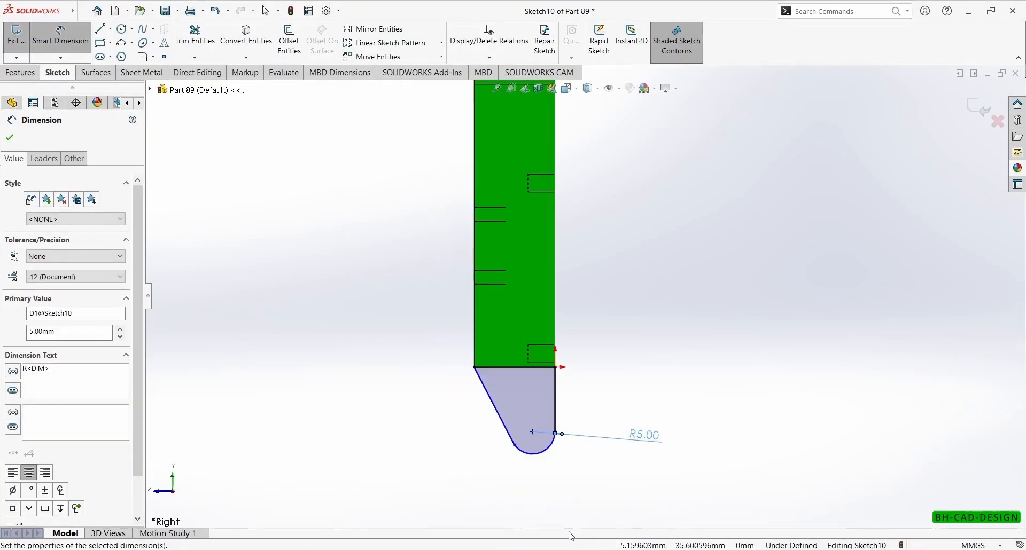
{"action": "left_click", "coordinate": [122, 28]}
{"action": "left_click", "coordinate": [532, 431]}
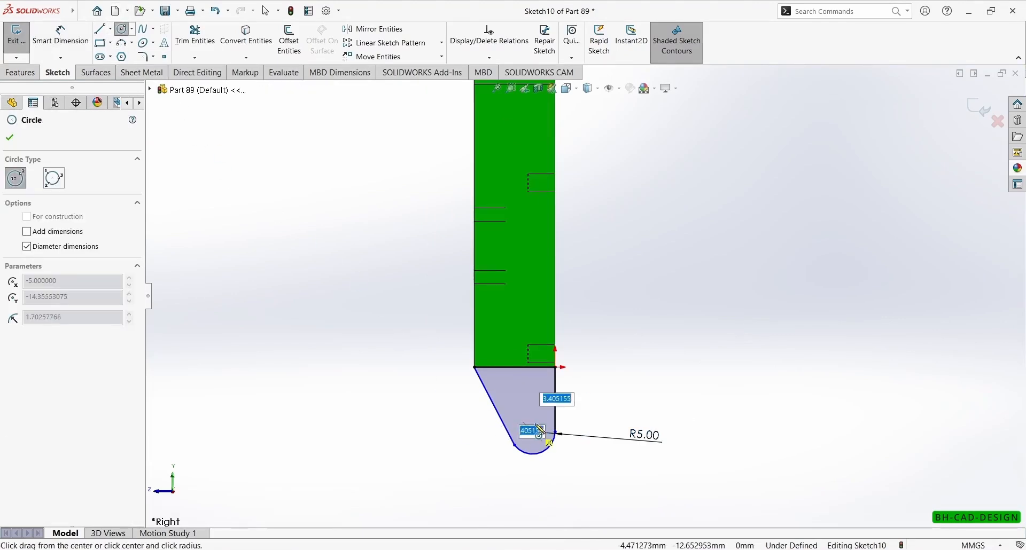
{"action": "left_click", "coordinate": [551, 443]}
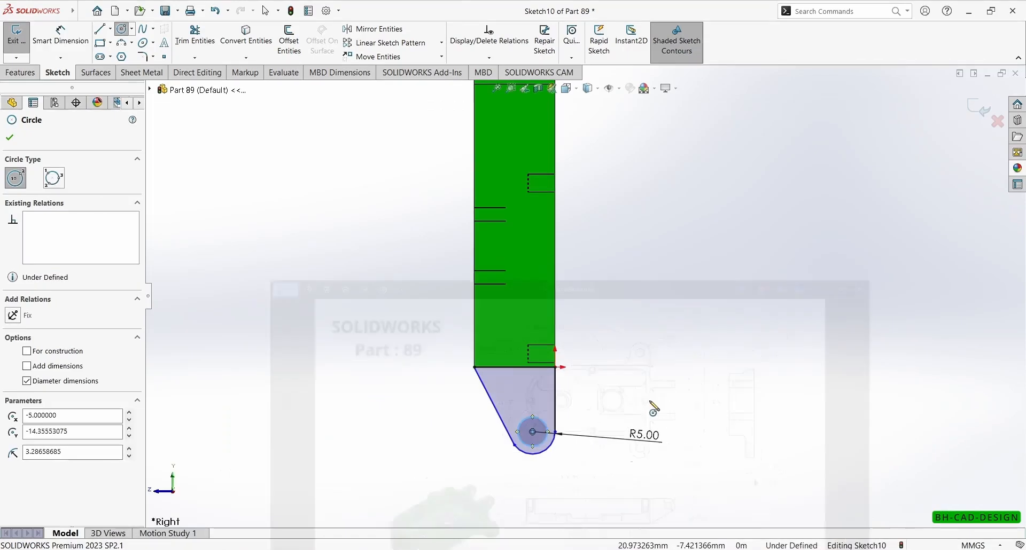
{"action": "left_click", "coordinate": [551, 433]}
{"action": "left_click", "coordinate": [625, 368]}
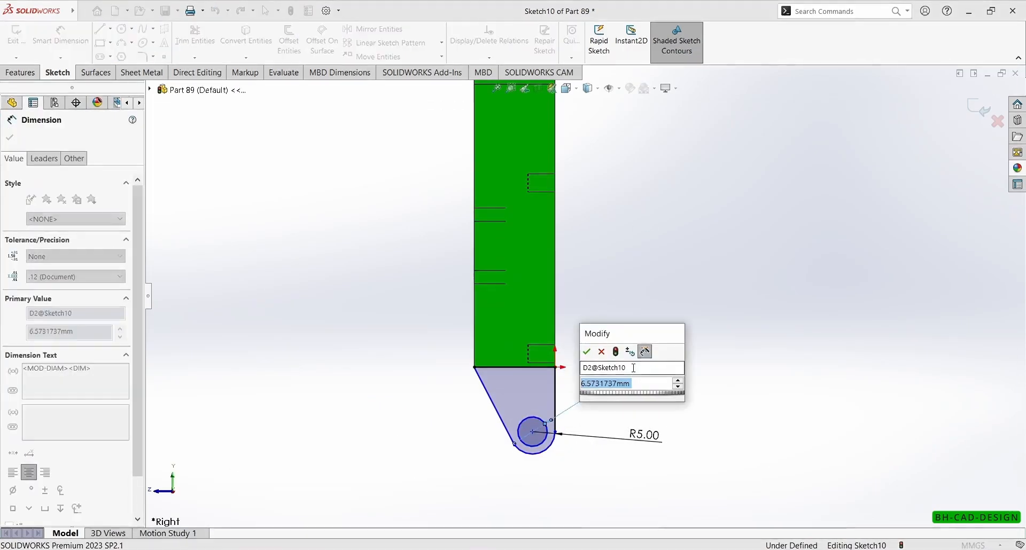
{"action": "type", "text": "5"}
{"action": "key", "text": "Return"}
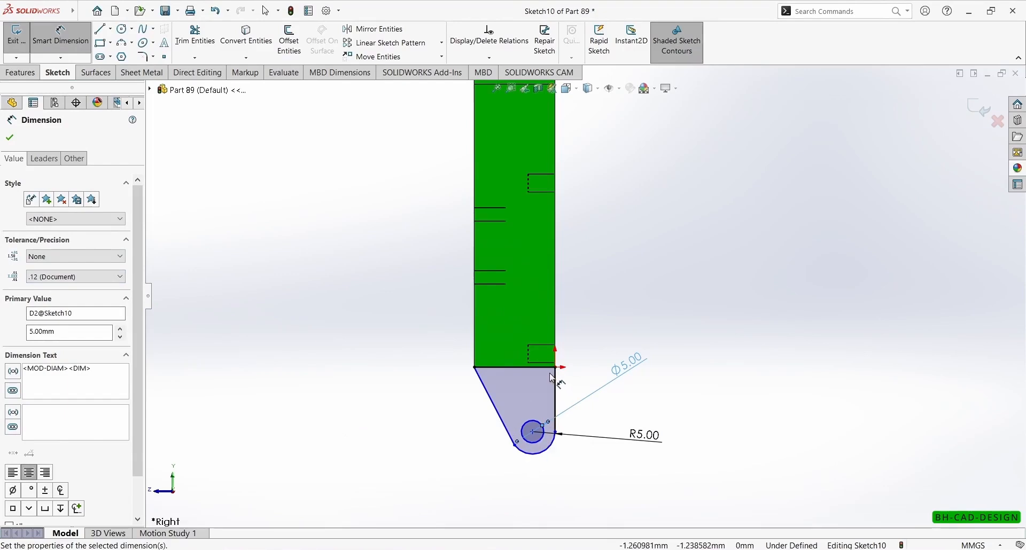
Dimension the distance from the housing's straight end edge to the lug hole's centre as 13 mm.
{"action": "left_click", "coordinate": [555, 392]}
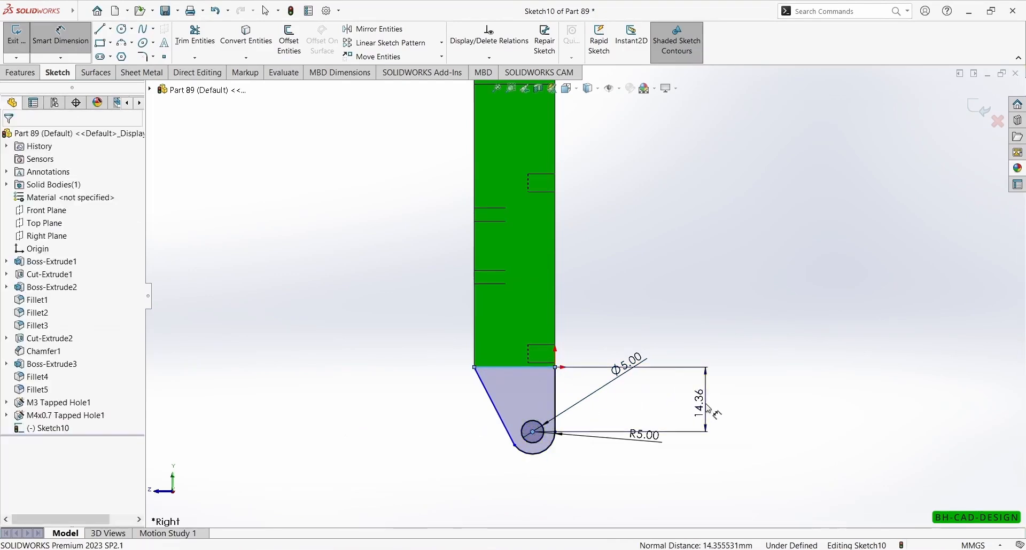
{"action": "left_click", "coordinate": [694, 402]}
{"action": "type", "text": "40"}
{"action": "key", "text": "BackSpace"}
{"action": "key", "text": "BackSpace"}
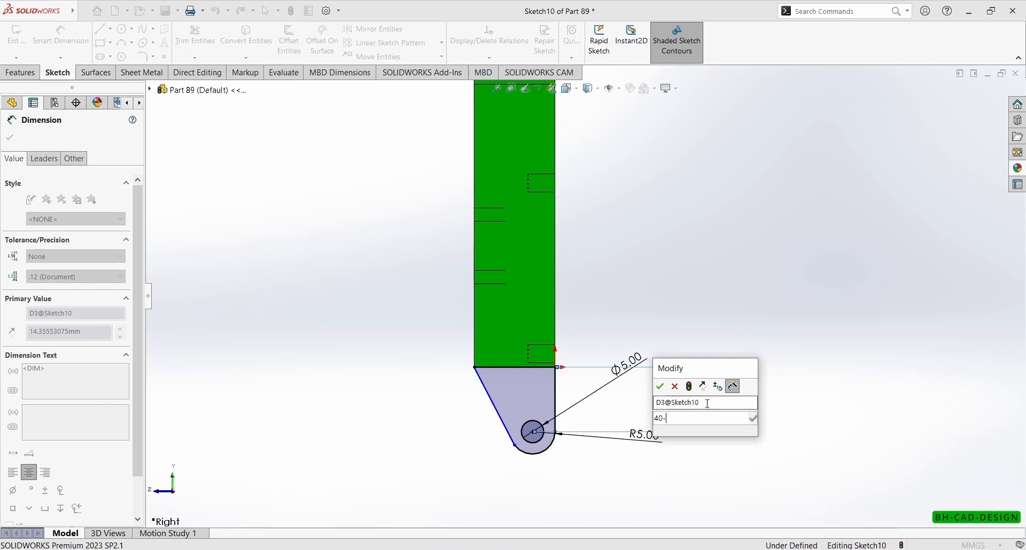
{"action": "type", "text": "13"}
{"action": "key", "text": "Return"}
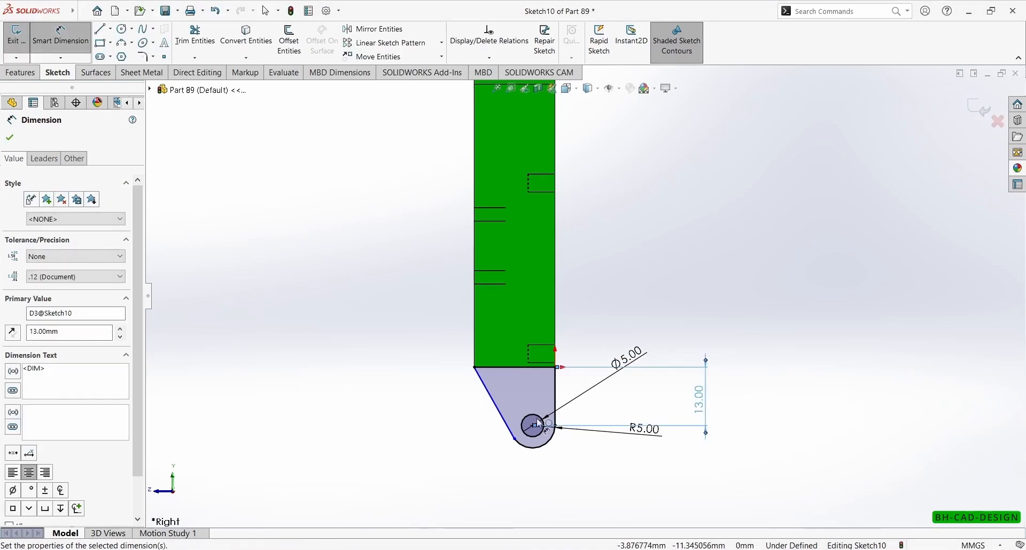
Make the lug's slanted line tangent to its end arc.
{"action": "key", "text": "Escape"}
{"action": "left_click", "coordinate": [508, 429]}
{"action": "left_click", "coordinate": [525, 447], "text": "ctrl"}
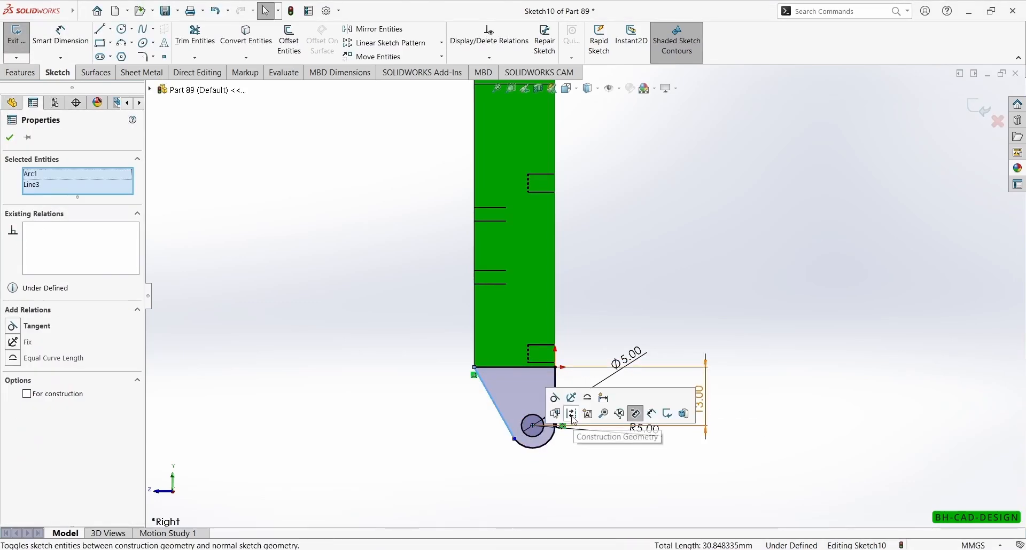
{"action": "left_click", "coordinate": [567, 407]}
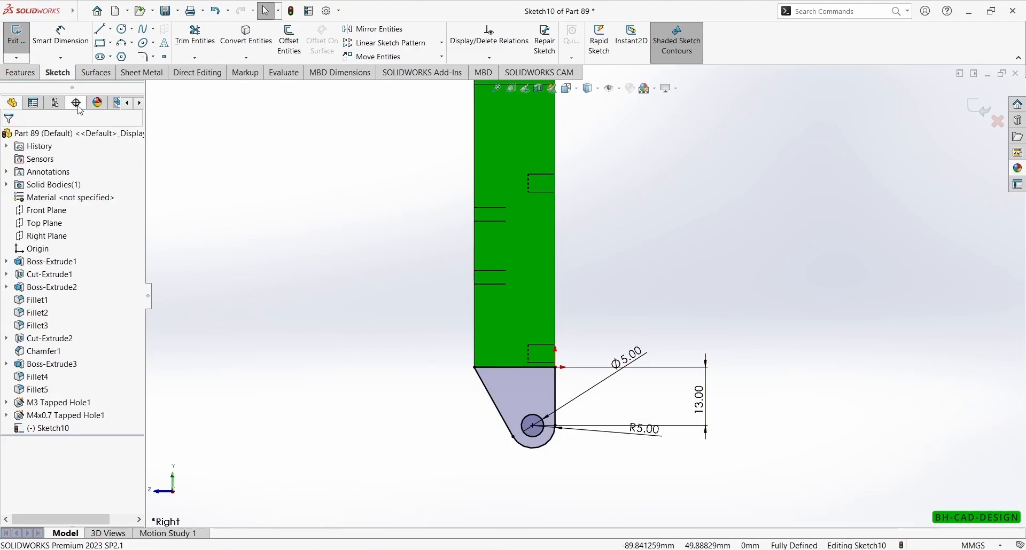
Extrude the lug profile 5 mm blind, starting at a 9 mm offset from the sketch plane and merged with the housing.
{"action": "left_click", "coordinate": [16, 72]}
{"action": "left_click", "coordinate": [22, 40]}
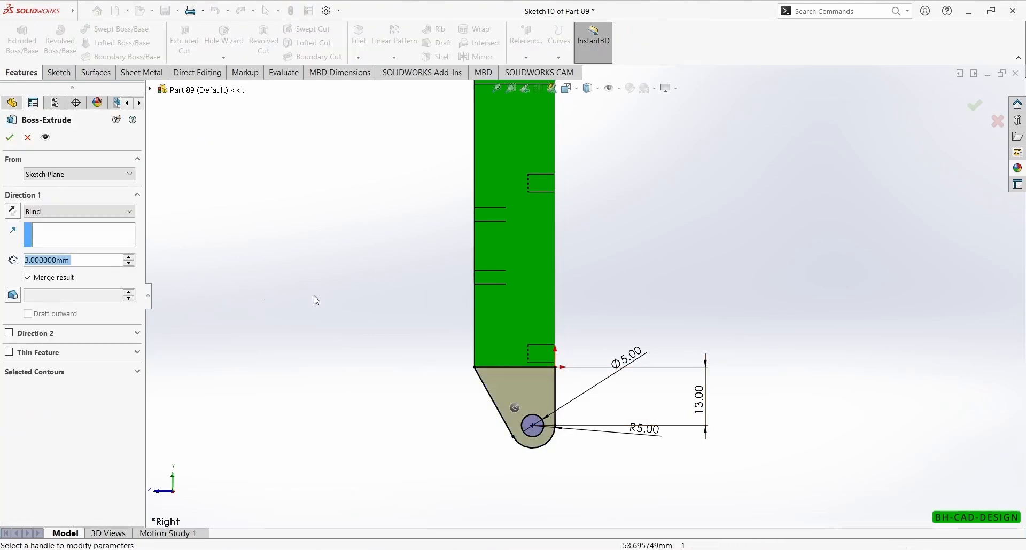
{"action": "type", "text": "5"}
{"action": "key", "text": "Return"}
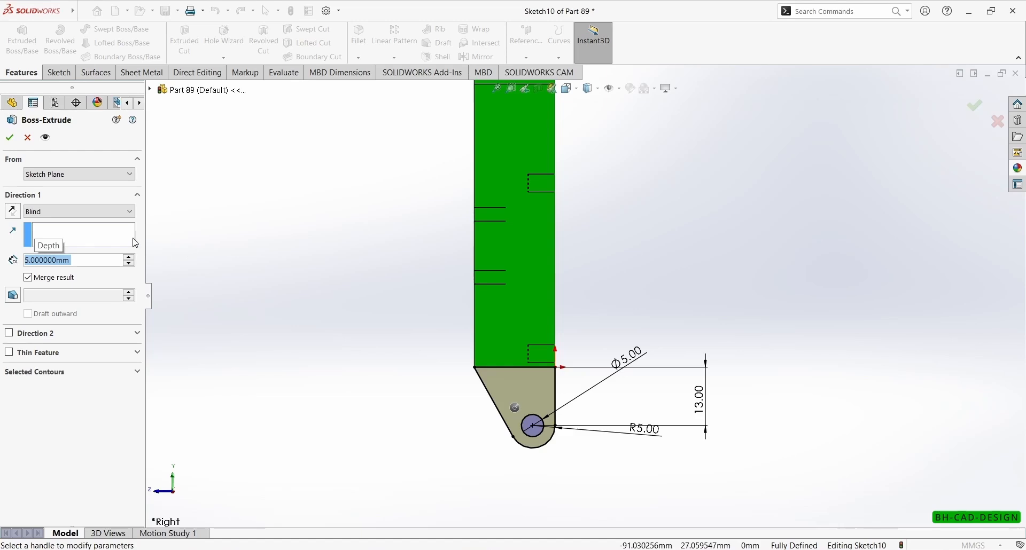
{"action": "left_click", "coordinate": [75, 174]}
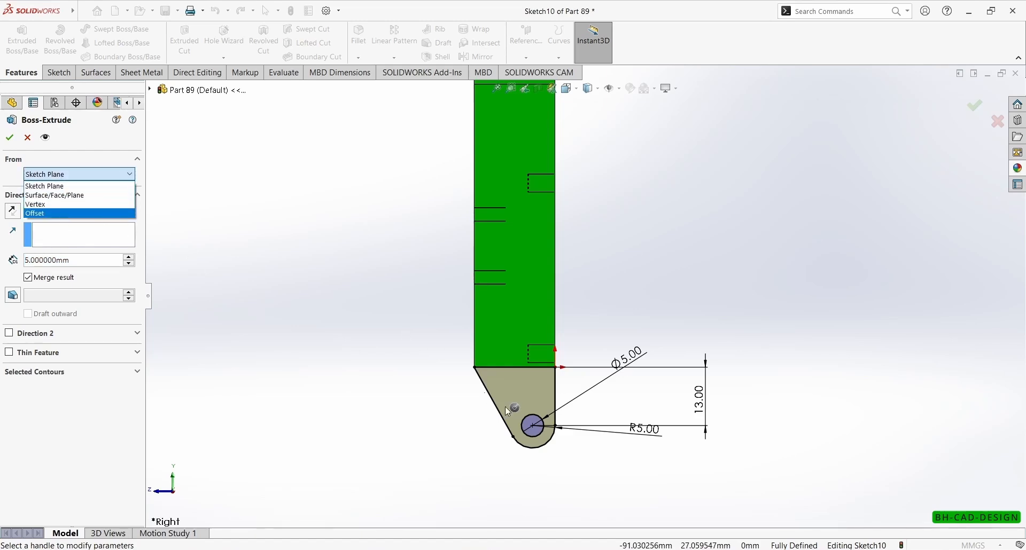
{"action": "left_click", "coordinate": [48, 214]}
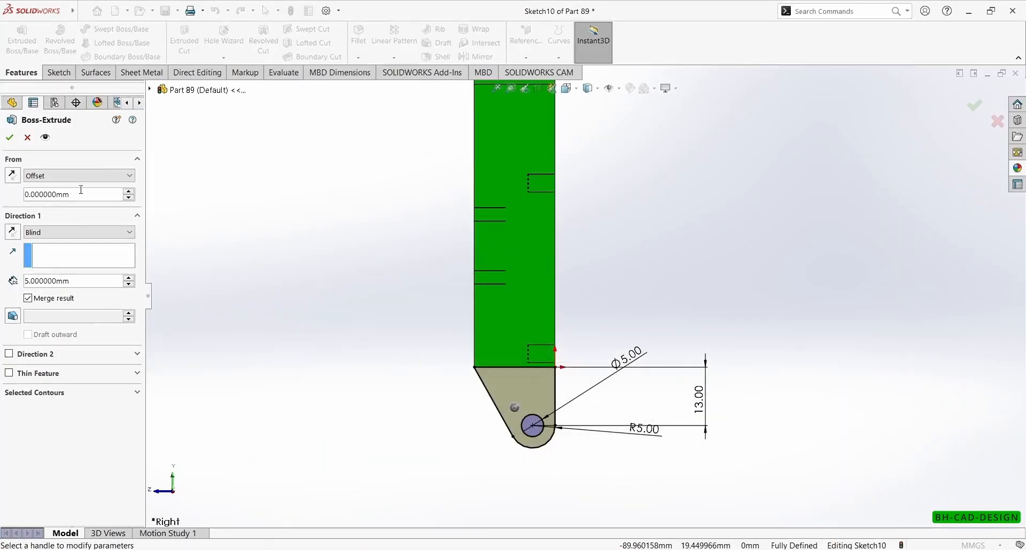
{"action": "key", "text": "Tab"}
{"action": "type", "text": "9"}
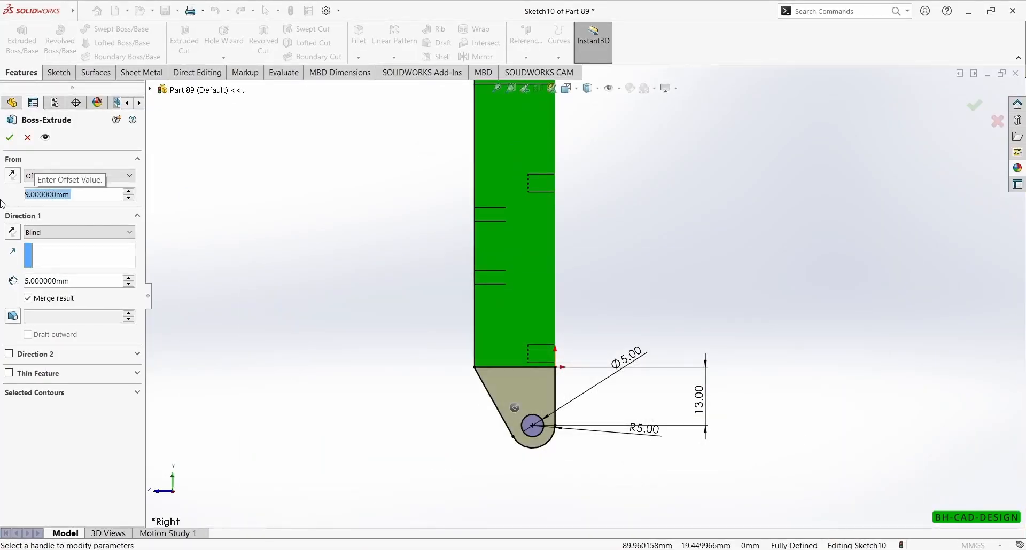
{"action": "key", "text": "Return"}
{"action": "middle_click_drag", "start_coordinate": [254, 262], "coordinate": [397, 316]}
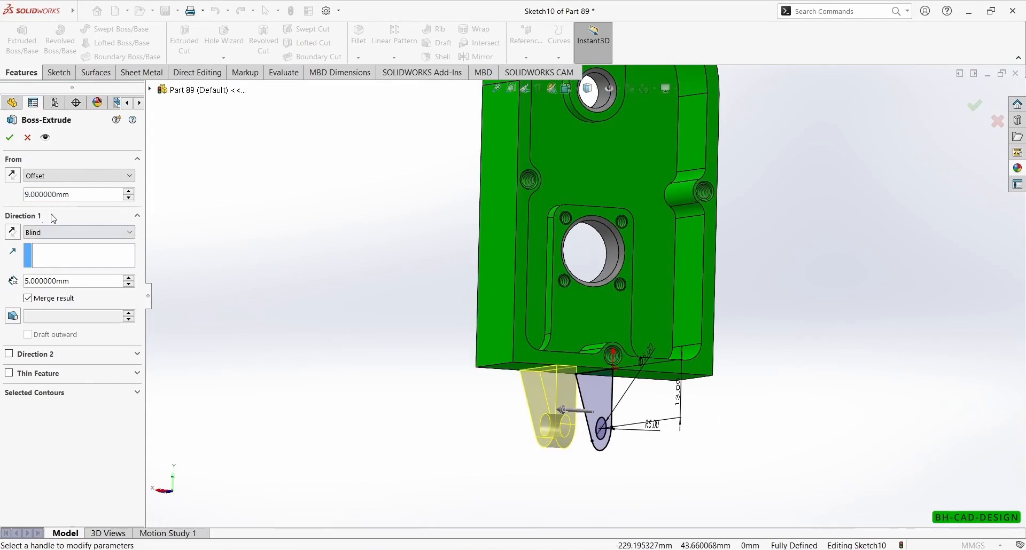
{"action": "left_click", "coordinate": [10, 138]}
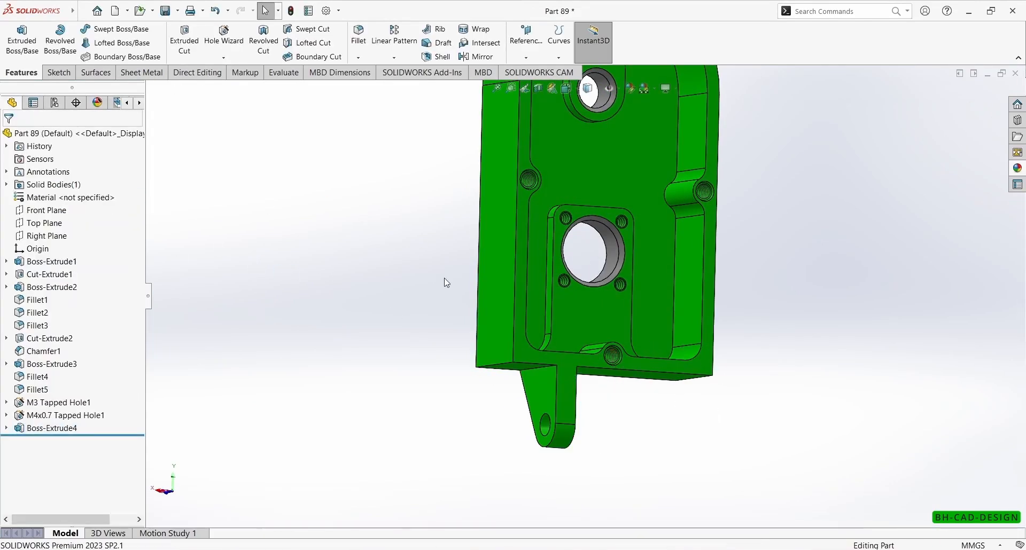
Following the reference drawing, fillet the two edges where the lug meets the housing's end face with a 2.5 mm radius.
{"action": "middle_click_drag", "start_coordinate": [444, 282], "coordinate": [446, 246]}
{"action": "key", "text": "alt+Tab"}
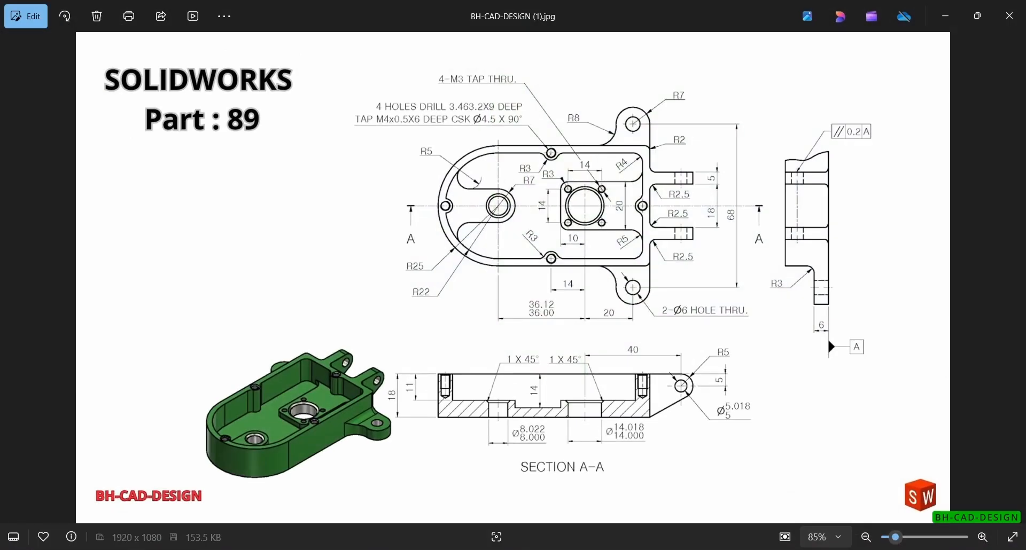
{"action": "key", "text": "alt+Tab"}
{"action": "middle_click_drag", "start_coordinate": [374, 257], "coordinate": [445, 196]}
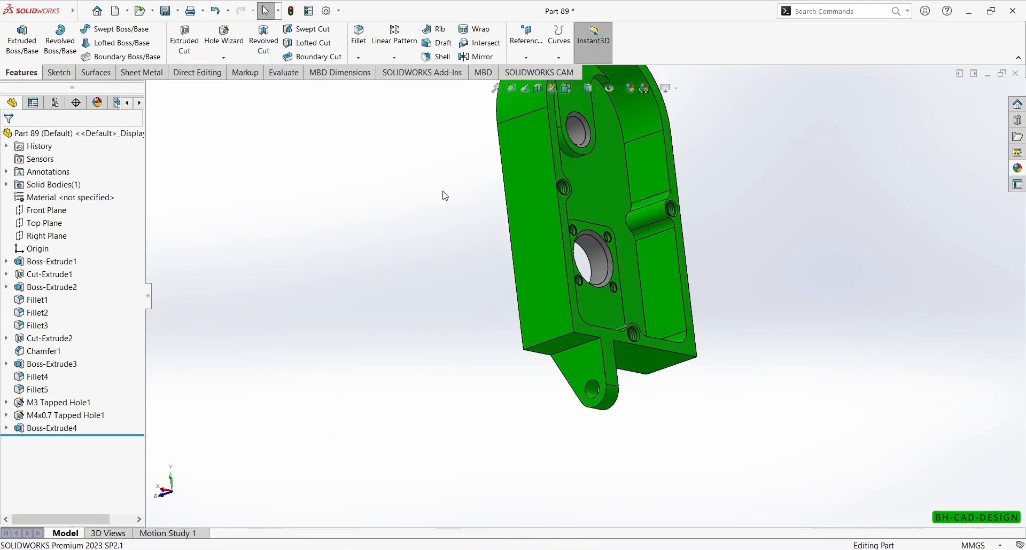
{"action": "left_click", "coordinate": [359, 35]}
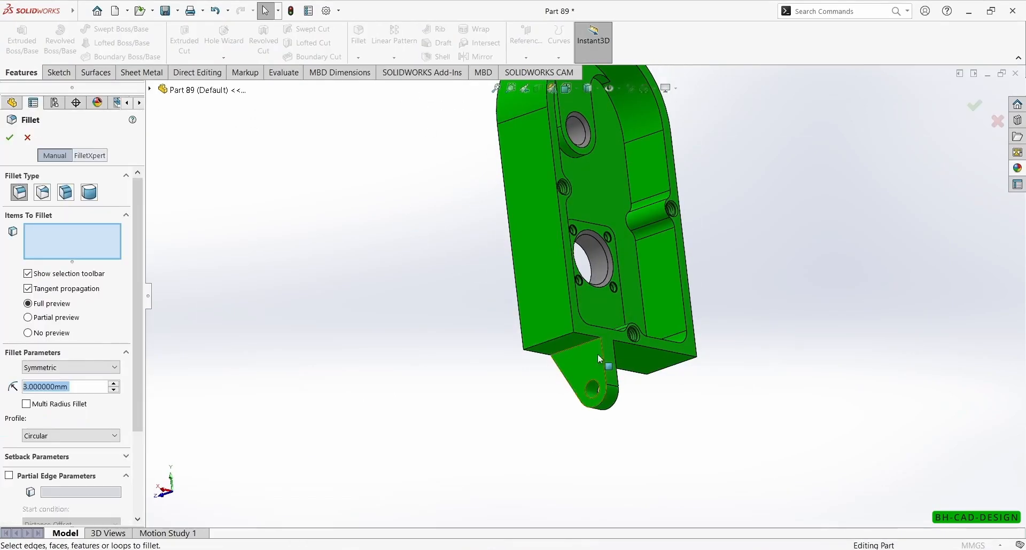
{"action": "left_click", "coordinate": [575, 347]}
{"action": "mouse_move", "coordinate": [576, 348]}
{"action": "middle_mouse_down"}
{"action": "mouse_move", "coordinate": [597, 374]}
{"action": "mouse_move", "coordinate": [581, 336]}
{"action": "mouse_move", "coordinate": [590, 341]}
{"action": "middle_mouse_up"}
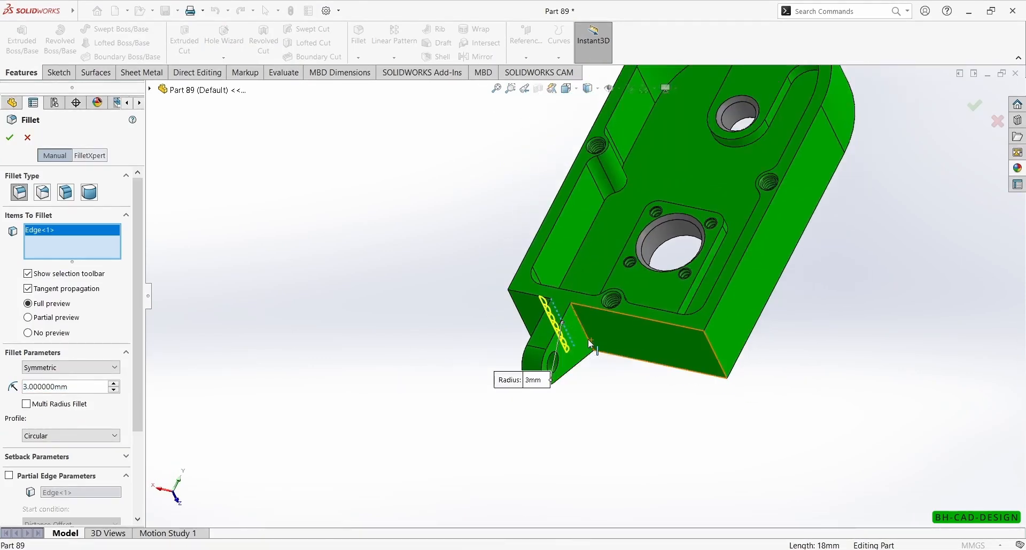
{"action": "left_click", "coordinate": [589, 341]}
{"action": "type", "text": "2.5"}
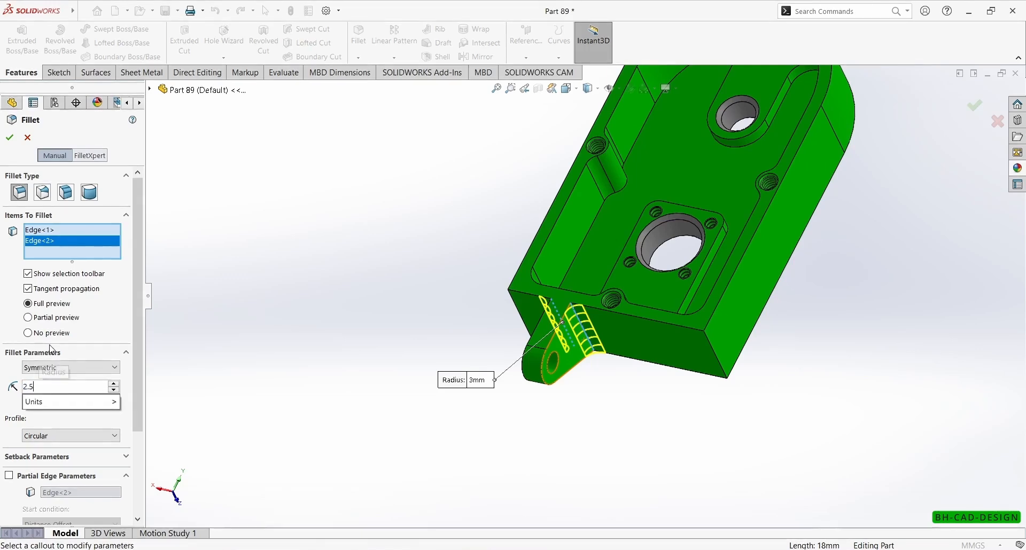
{"action": "key", "text": "Return"}
{"action": "left_click", "coordinate": [197, 281]}
Fillet the two outer vertical corner edges at the housing's straight end with a 2 mm radius.
{"action": "middle_click_drag", "start_coordinate": [199, 283], "coordinate": [703, 267]}
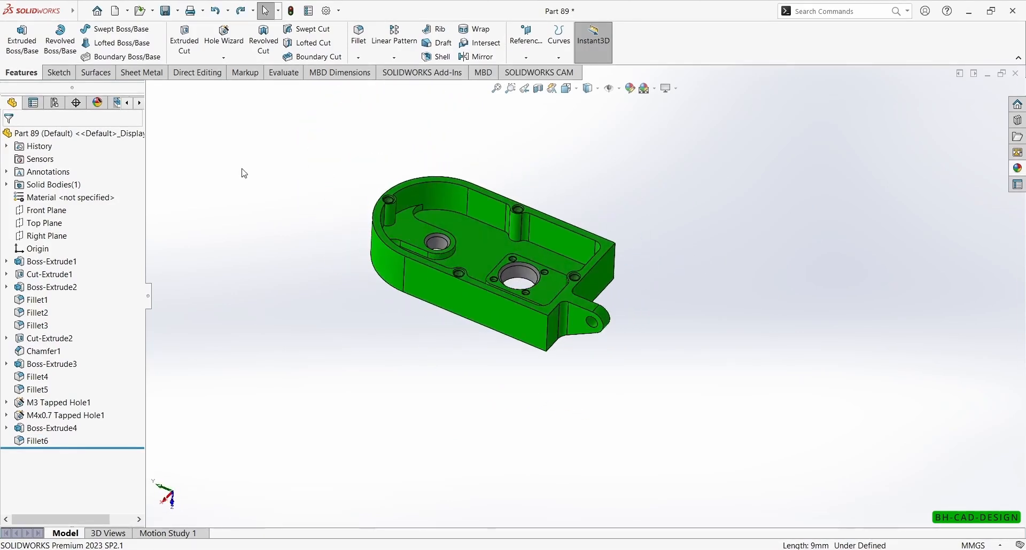
{"action": "left_click", "coordinate": [359, 46]}
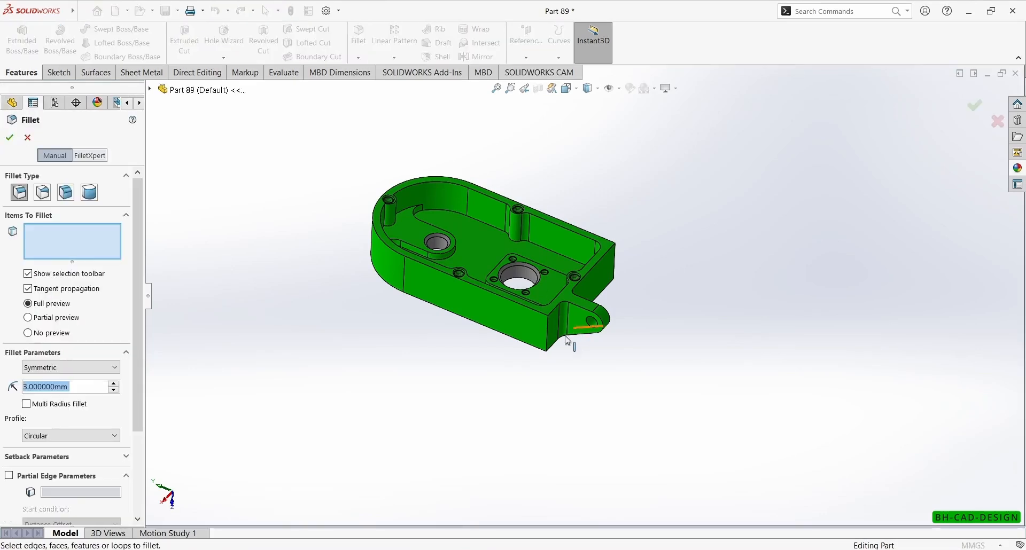
{"action": "left_click", "coordinate": [546, 345]}
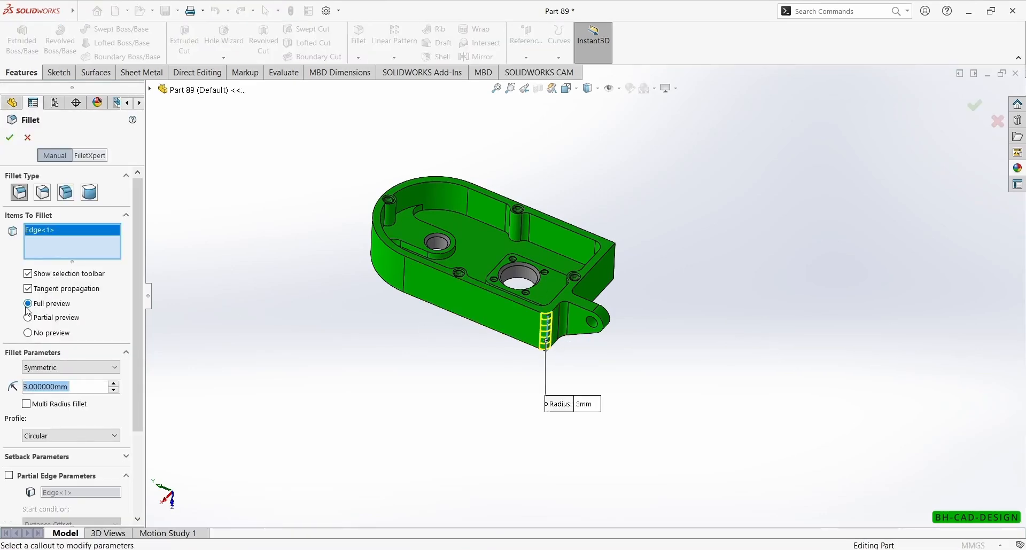
{"action": "type", "text": "2"}
{"action": "key", "text": "Return"}
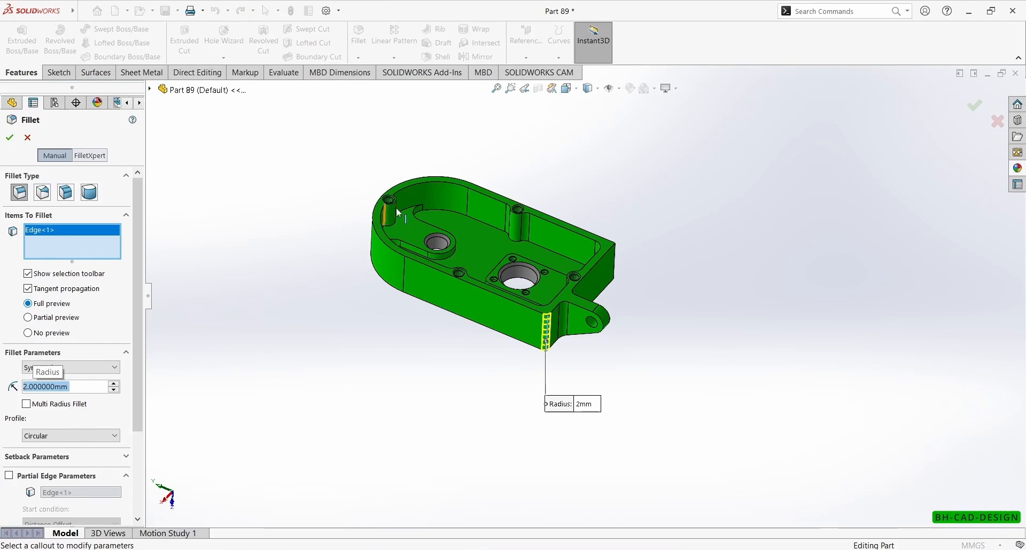
{"action": "left_click", "coordinate": [613, 262]}
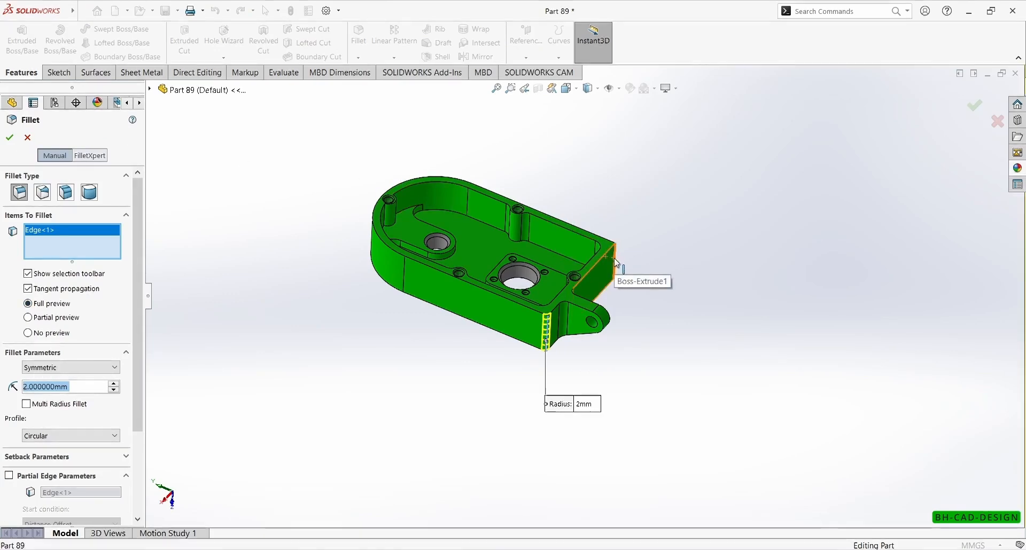
{"action": "left_click", "coordinate": [10, 137]}
{"action": "middle_click_drag", "start_coordinate": [321, 247], "coordinate": [553, 488]}
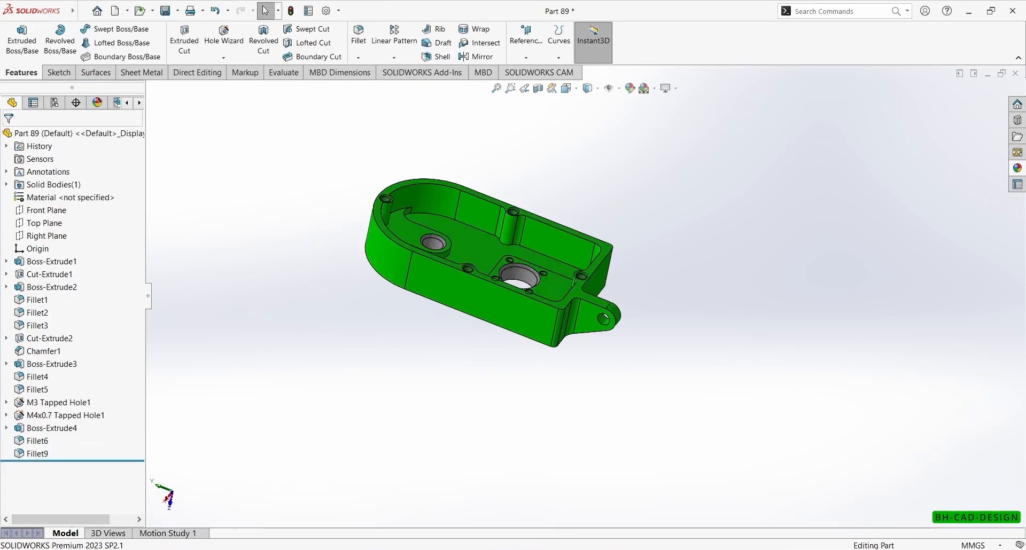
Check the mounting ears in the reference drawing and start a new sketch on the Front Plane.
{"action": "key", "text": "alt+Tab"}
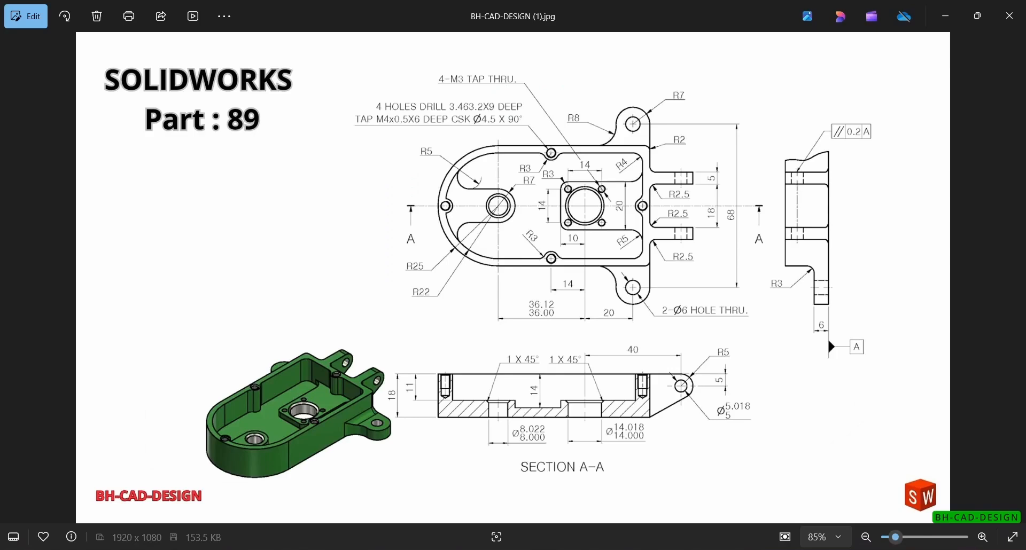
{"action": "key", "text": "alt+Tab"}
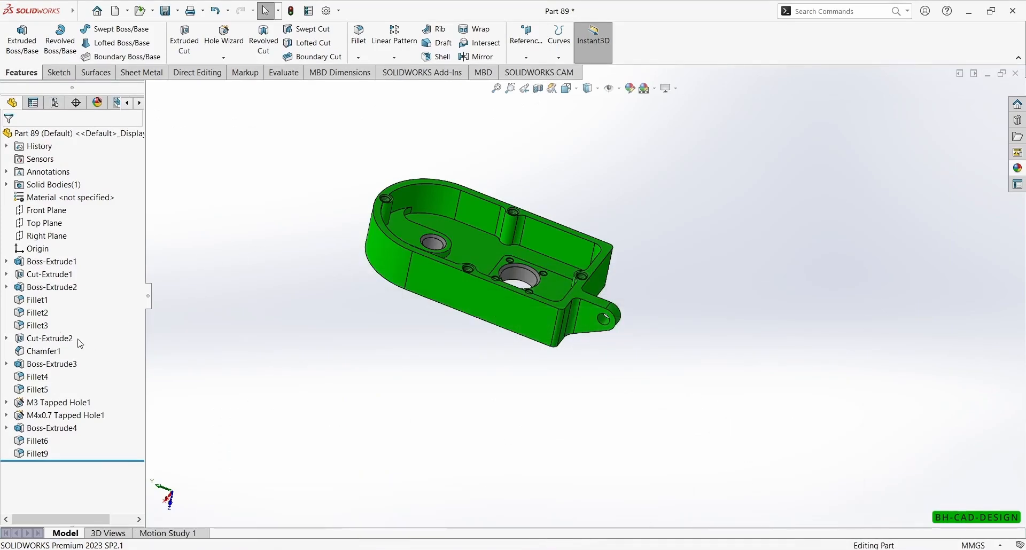
{"action": "left_click", "coordinate": [47, 212]}
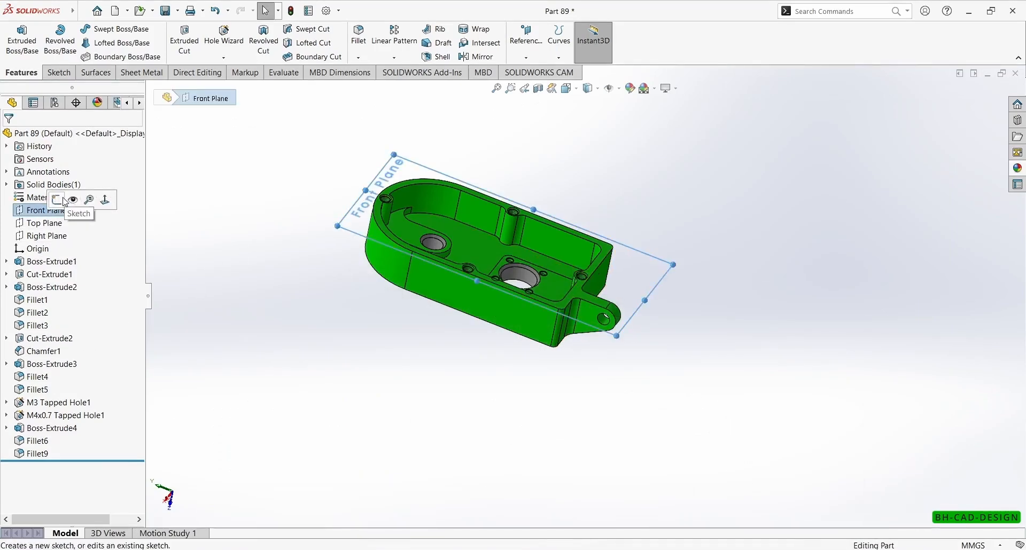
{"action": "left_click", "coordinate": [66, 199]}
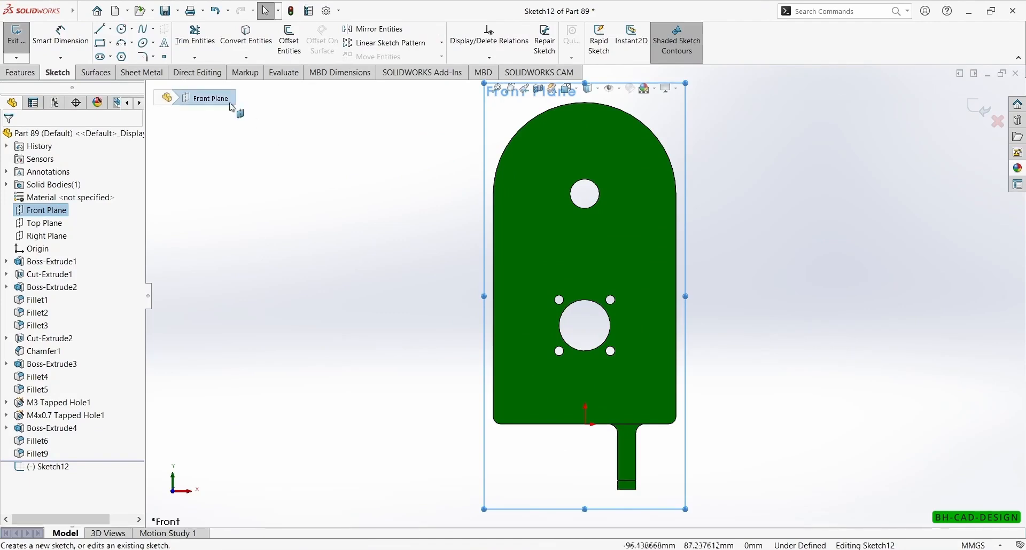
Sketch an open ear profile beside the straight end's corner: a horizontal line, a tangent semicircle and a return line about 16.2 mm long to the wall.
{"action": "key", "text": "l"}
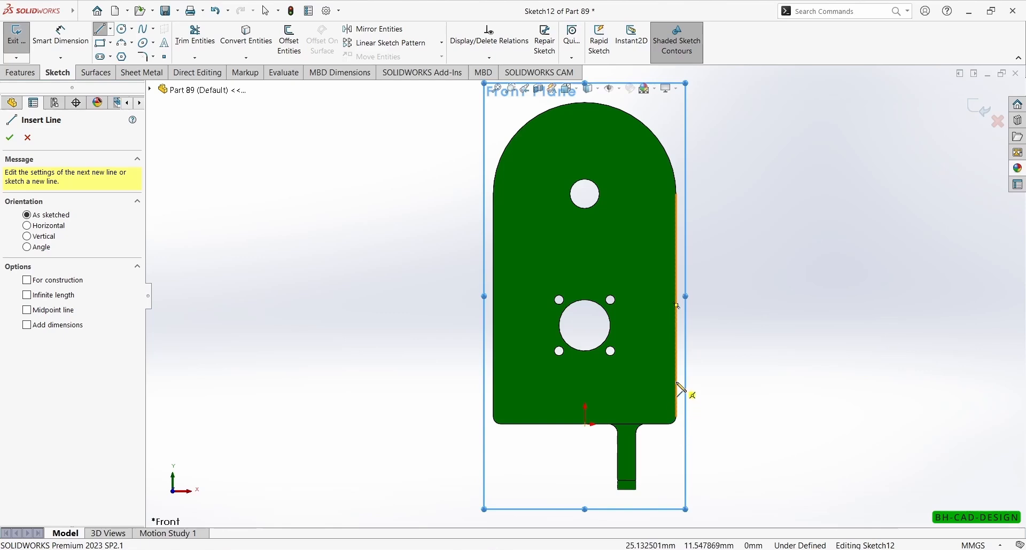
{"action": "left_click", "coordinate": [669, 424]}
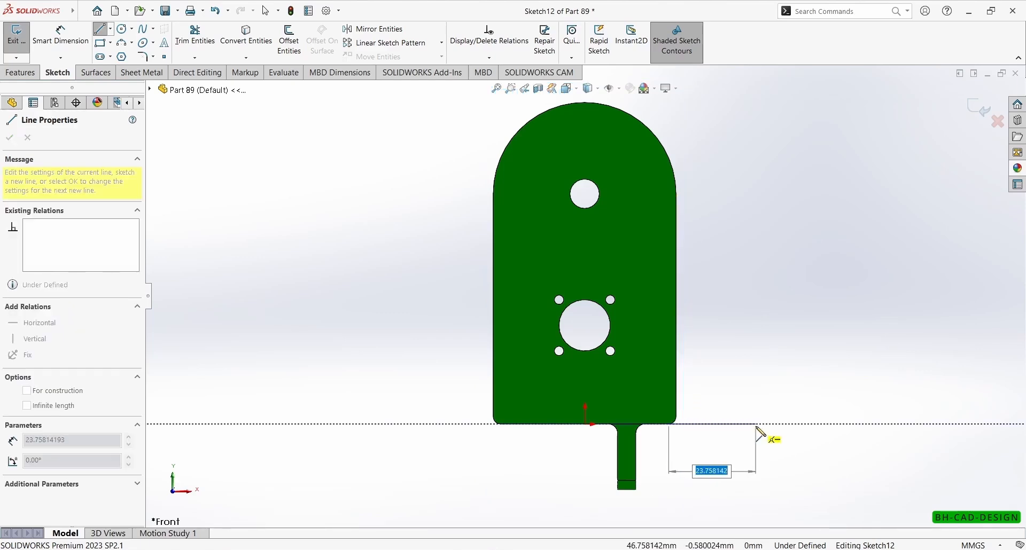
{"action": "left_click", "coordinate": [736, 424]}
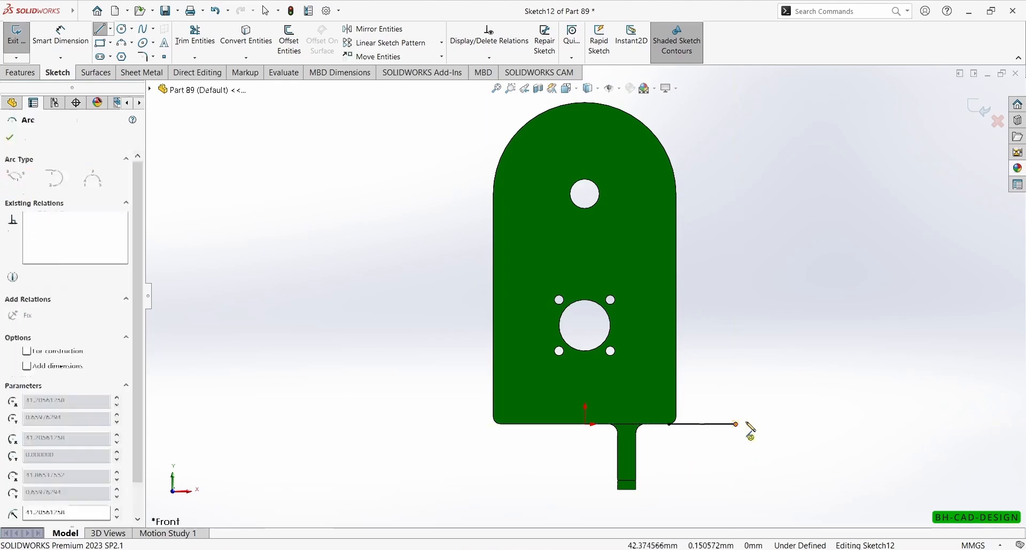
{"action": "left_click", "coordinate": [736, 384]}
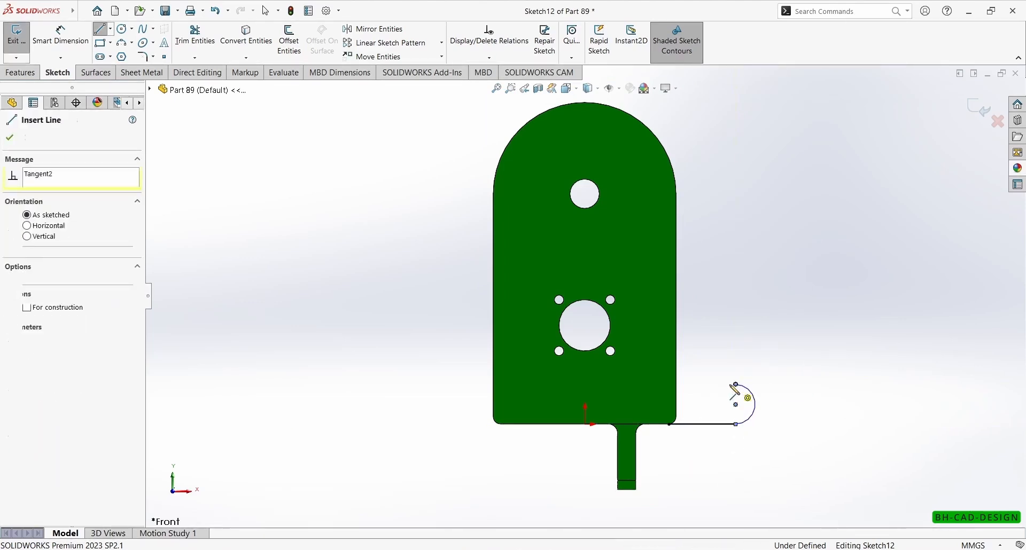
{"action": "left_click", "coordinate": [676, 384]}
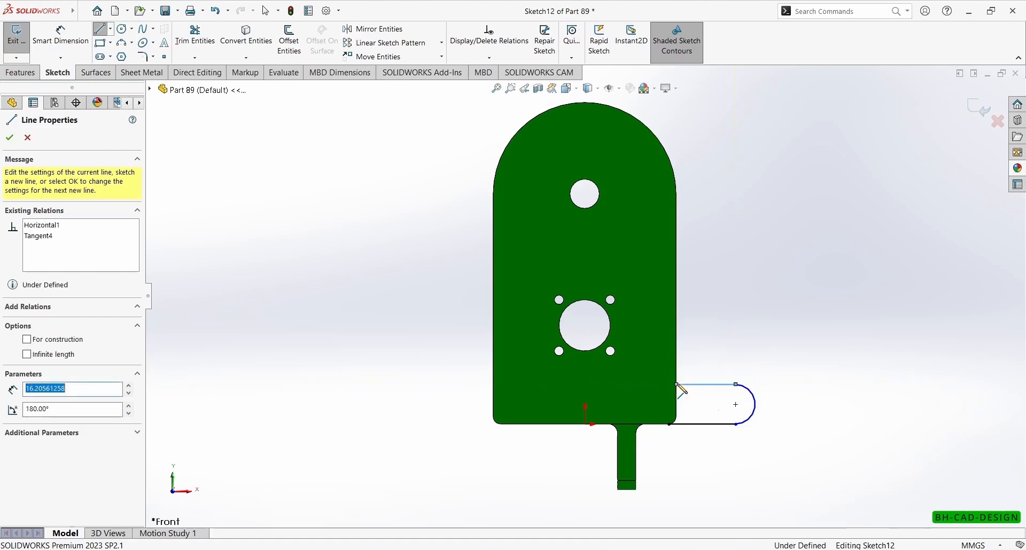
{"action": "left_click", "coordinate": [676, 424]}
{"action": "key", "text": "Escape"}
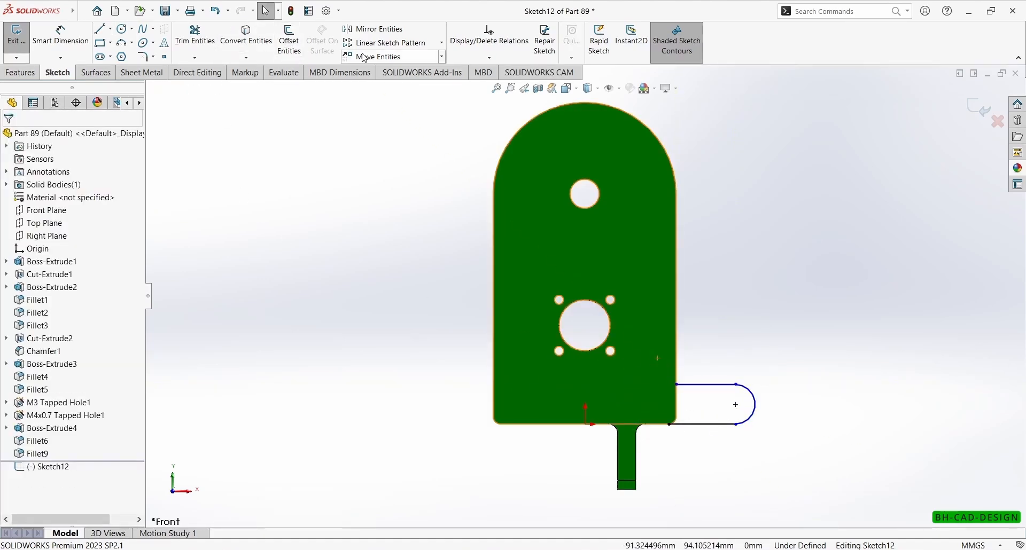
Convert the housing's side edge and rounded corner edge into the sketch and trim the excess wall line above the ear to close its profile.
{"action": "left_click", "coordinate": [262, 47]}
{"action": "left_click", "coordinate": [677, 410]}
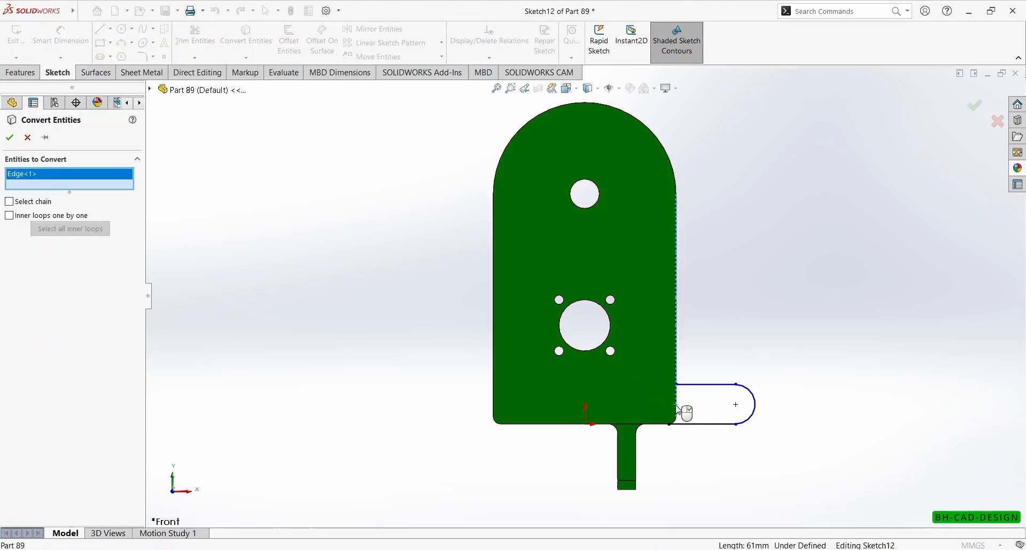
{"action": "scroll", "coordinate": [677, 410], "scroll_direction": "down", "scroll_amount": 5}
{"action": "left_click", "coordinate": [667, 413]}
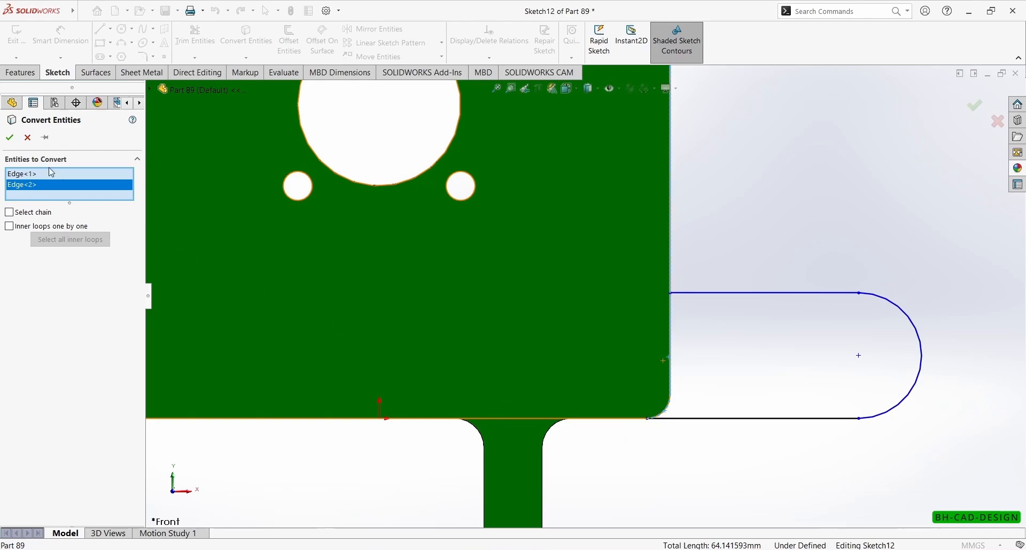
{"action": "left_click", "coordinate": [9, 138]}
{"action": "left_click", "coordinate": [195, 37]}
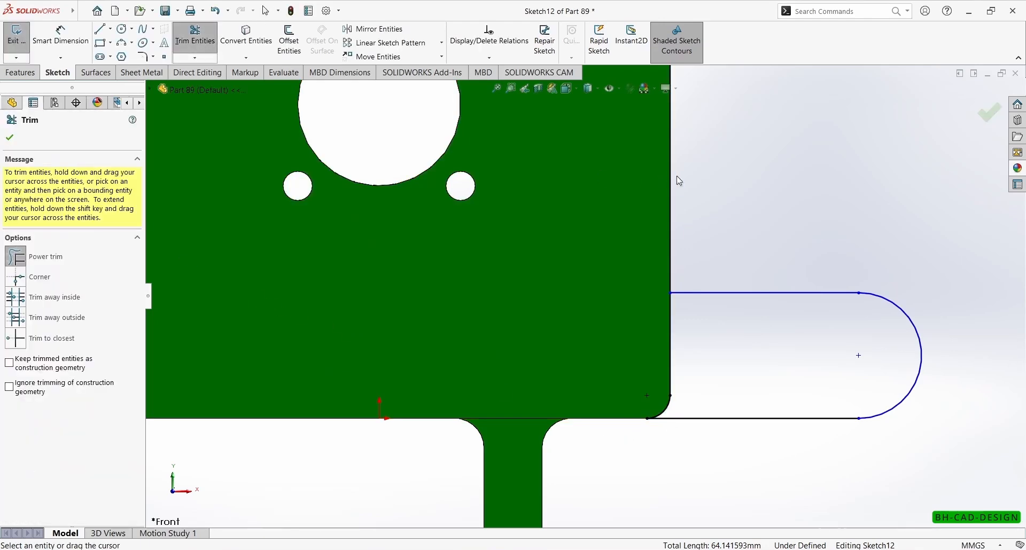
{"action": "left_click_drag", "start_coordinate": [745, 188], "coordinate": [570, 267]}
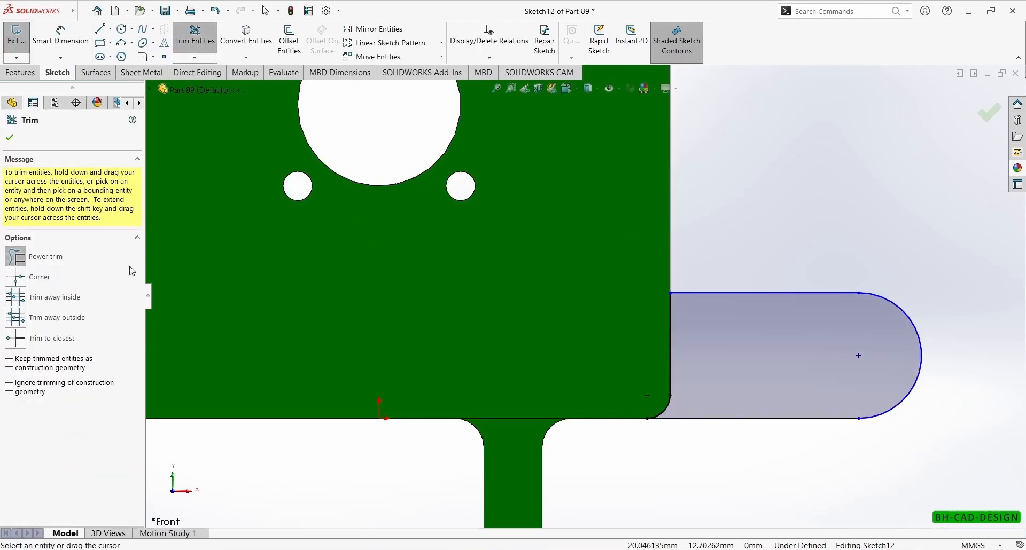
{"action": "left_click", "coordinate": [14, 142]}
Set the radius of the ear's semicircular end to 7 mm.
{"action": "right_click_drag", "start_coordinate": [838, 482], "coordinate": [820, 433]}
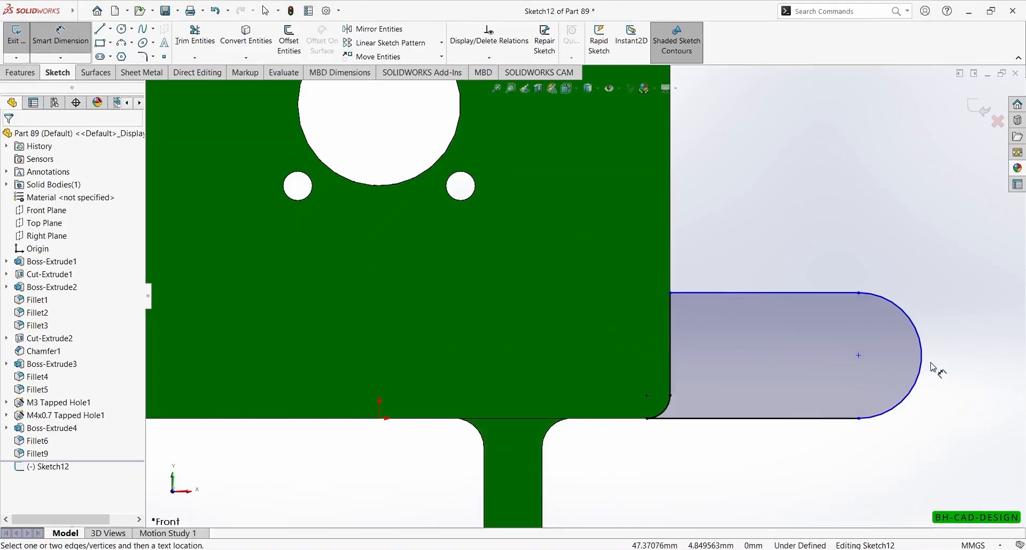
{"action": "left_click", "coordinate": [924, 364]}
{"action": "left_click", "coordinate": [936, 205]}
{"action": "type", "text": "7.00mm"}
{"action": "key", "text": "Return"}
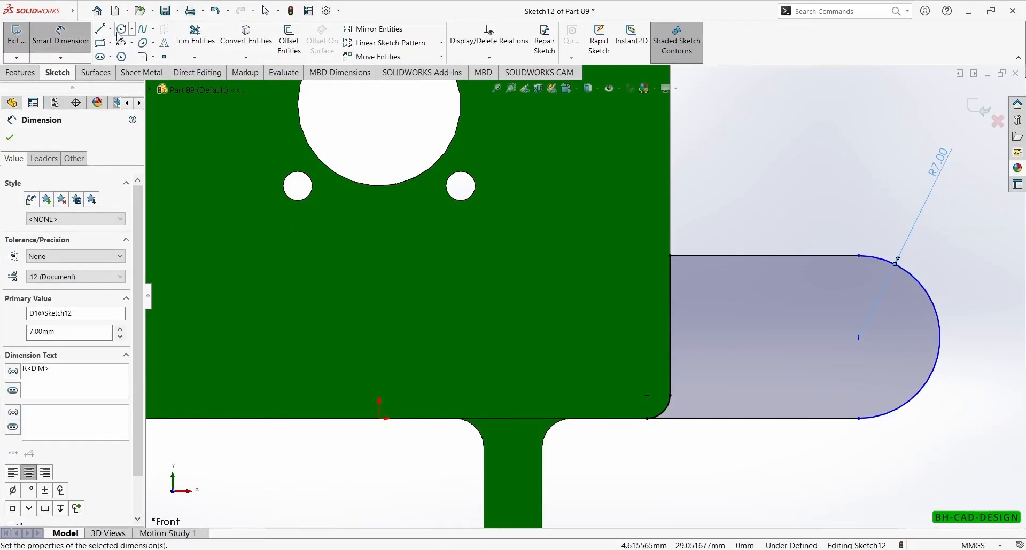
Draw a circle concentric with the ear's rounded end and set its diameter to 6 mm.
{"action": "left_click", "coordinate": [122, 28]}
{"action": "left_click", "coordinate": [858, 337]}
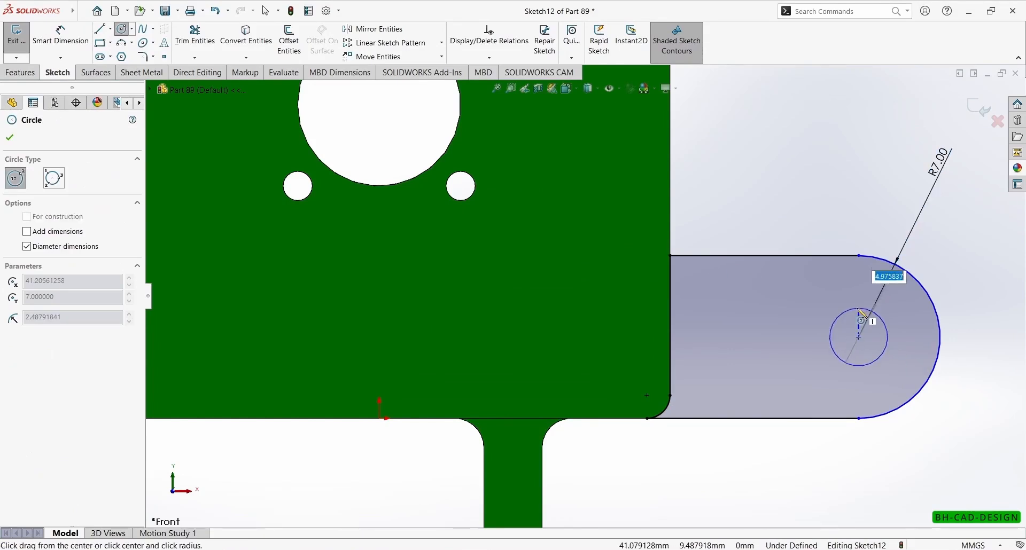
{"action": "left_click", "coordinate": [858, 301]}
{"action": "right_click_drag", "start_coordinate": [780, 187], "coordinate": [788, 155]}
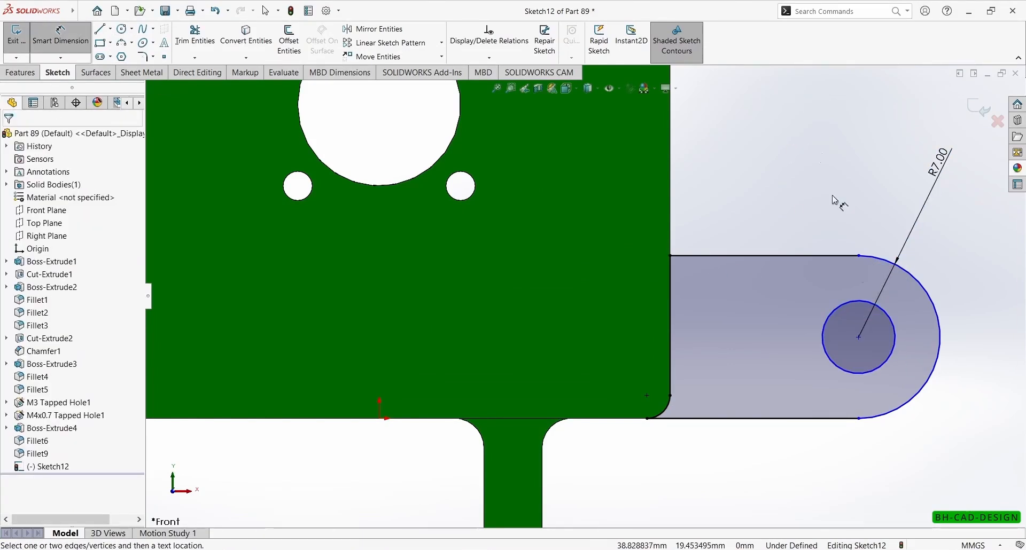
{"action": "left_click", "coordinate": [846, 305]}
{"action": "left_click", "coordinate": [813, 163]}
{"action": "type", "text": "6"}
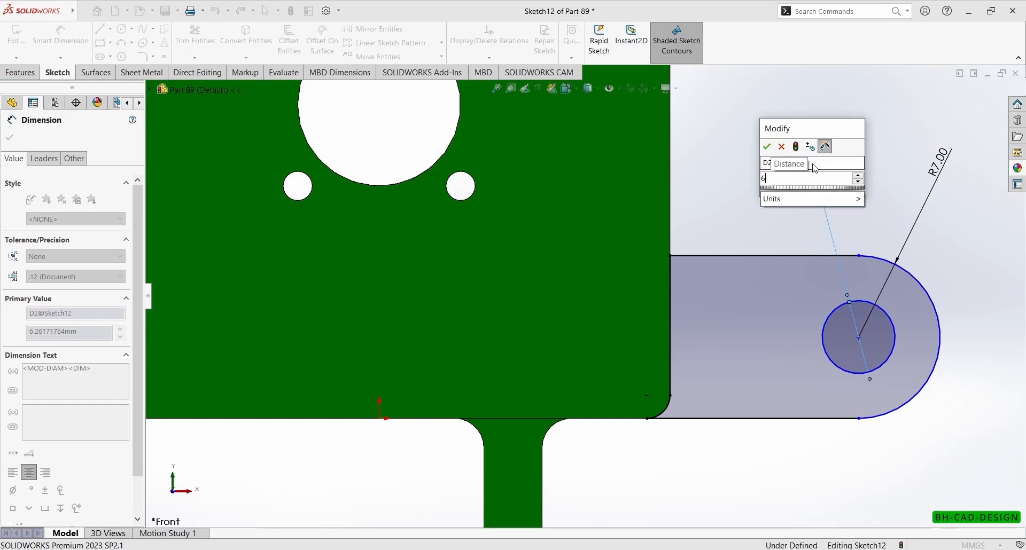
{"action": "key", "text": "Return"}
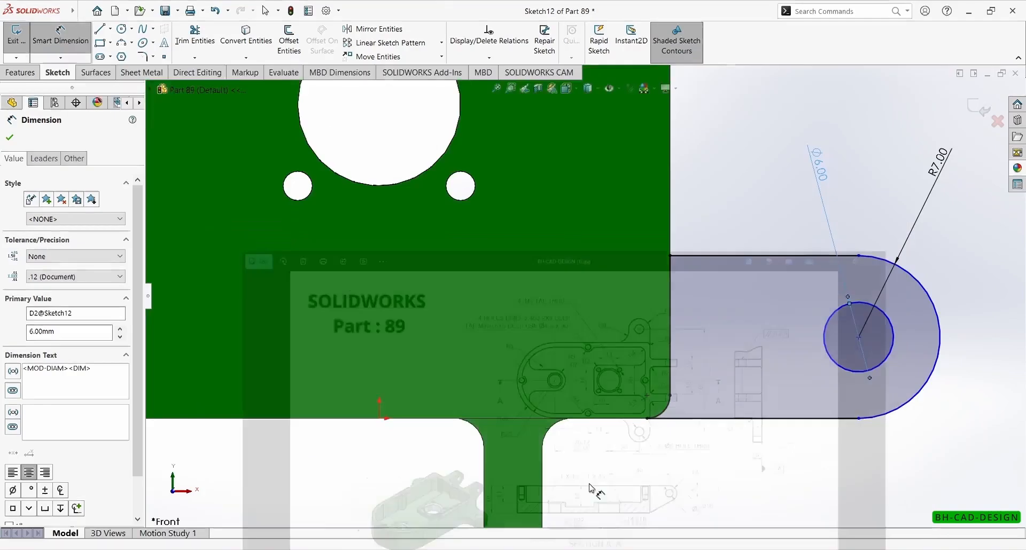
Dimension the horizontal distance from the ear's hole centre to the origin as 68/2 (34 mm).
{"action": "scroll", "coordinate": [775, 327], "scroll_direction": "up", "scroll_amount": 3}
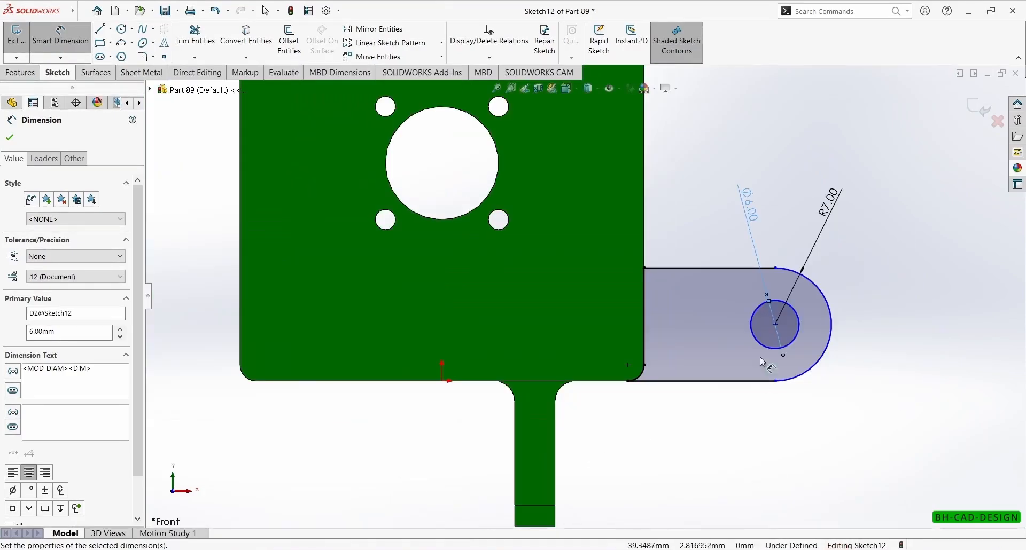
{"action": "left_click", "coordinate": [776, 324]}
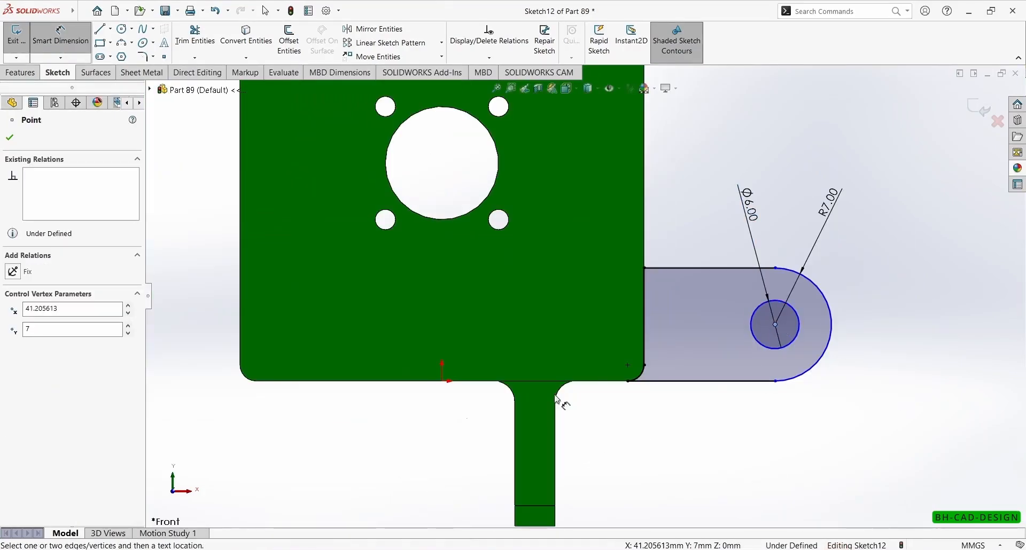
{"action": "left_click", "coordinate": [443, 381]}
{"action": "scroll", "coordinate": [486, 491], "scroll_direction": "up", "scroll_amount": 5}
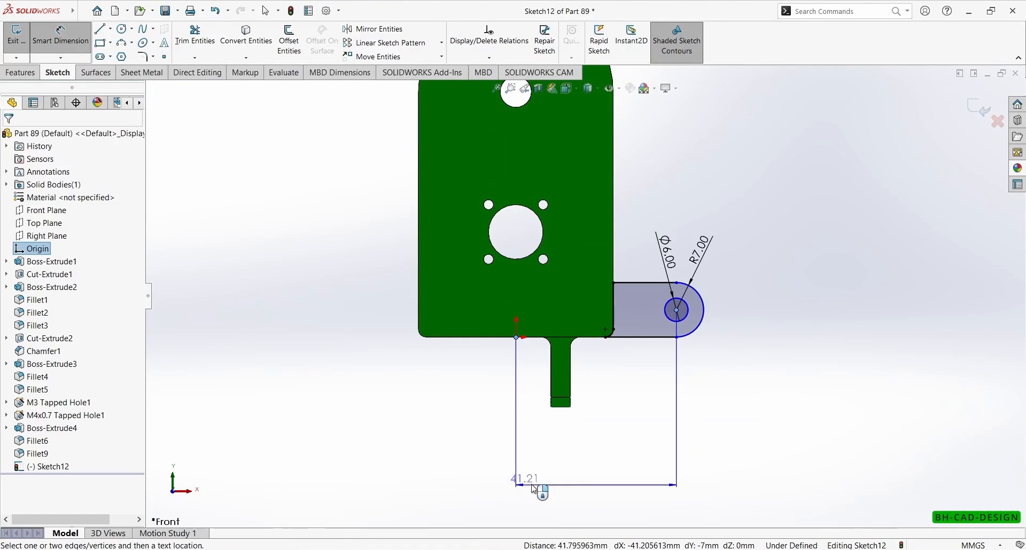
{"action": "left_click", "coordinate": [577, 473]}
{"action": "type", "text": "68/2"}
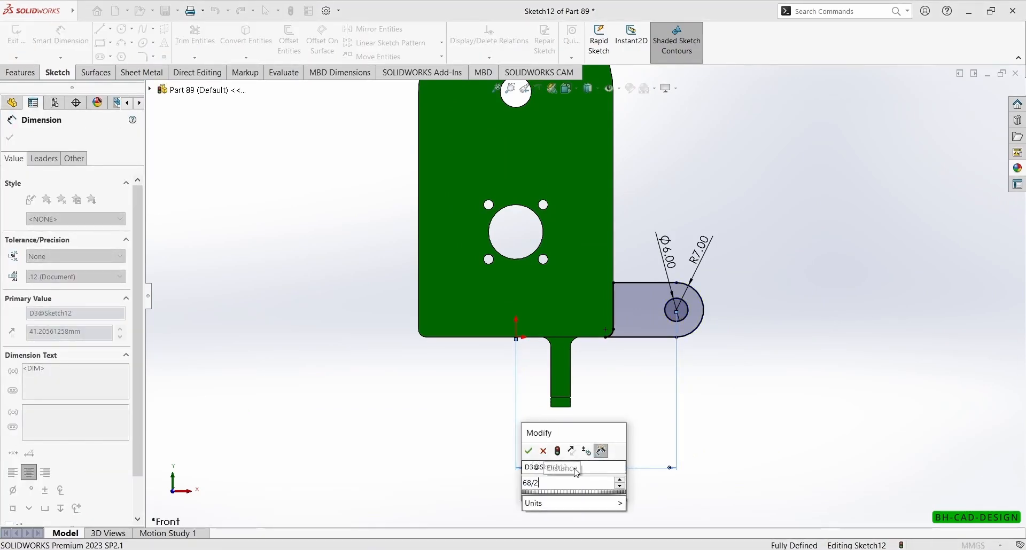
{"action": "key", "text": "Return"}
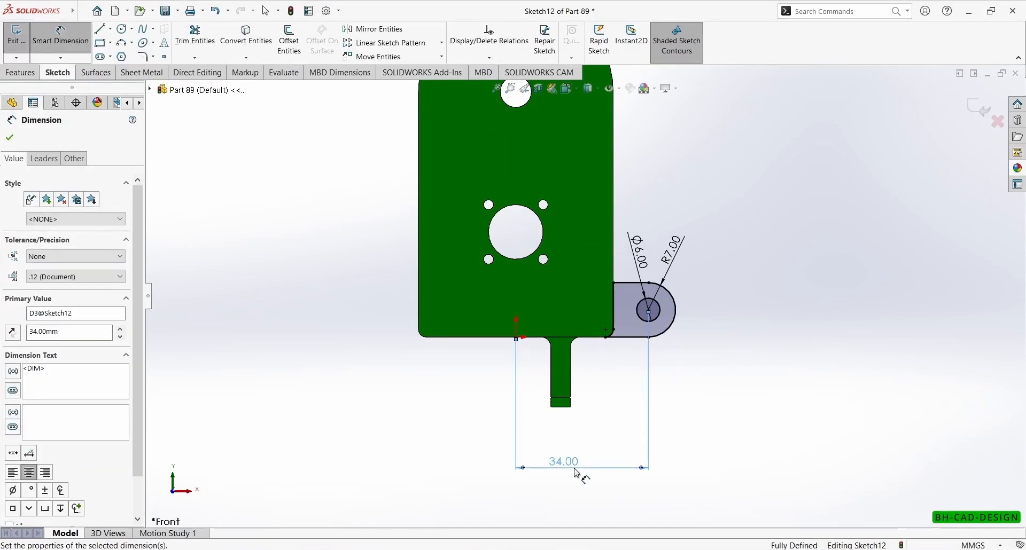
{"action": "left_click", "coordinate": [10, 138]}
Extrude the ear profile 6 mm blind, starting at a 12 mm offset from the sketch plane and merged with the housing.
{"action": "left_click", "coordinate": [16, 73]}
{"action": "left_click", "coordinate": [21, 40]}
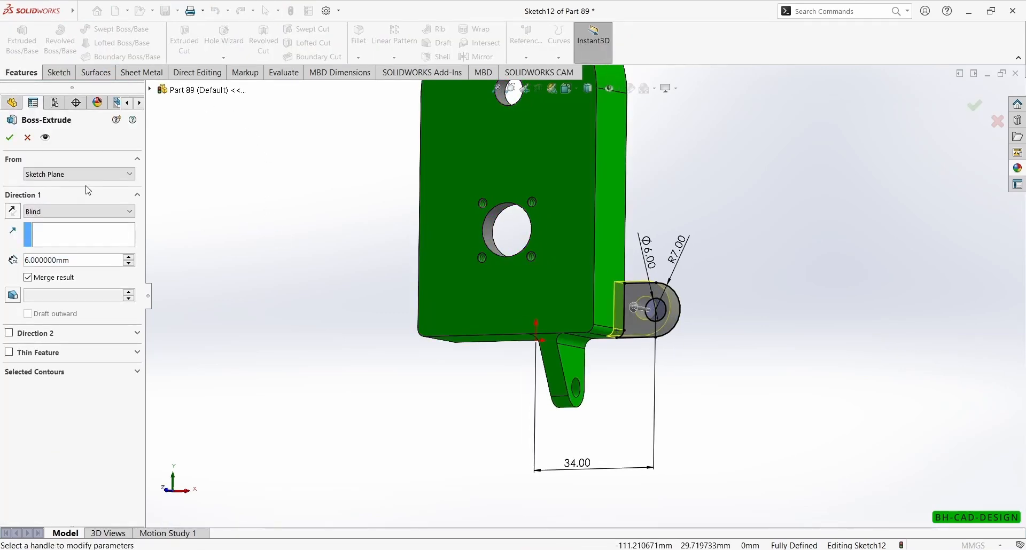
{"action": "scroll", "coordinate": [376, 256], "scroll_direction": "up", "scroll_amount": 1}
{"action": "middle_click_drag", "start_coordinate": [375, 255], "coordinate": [305, 254]}
{"action": "left_click", "coordinate": [63, 177]}
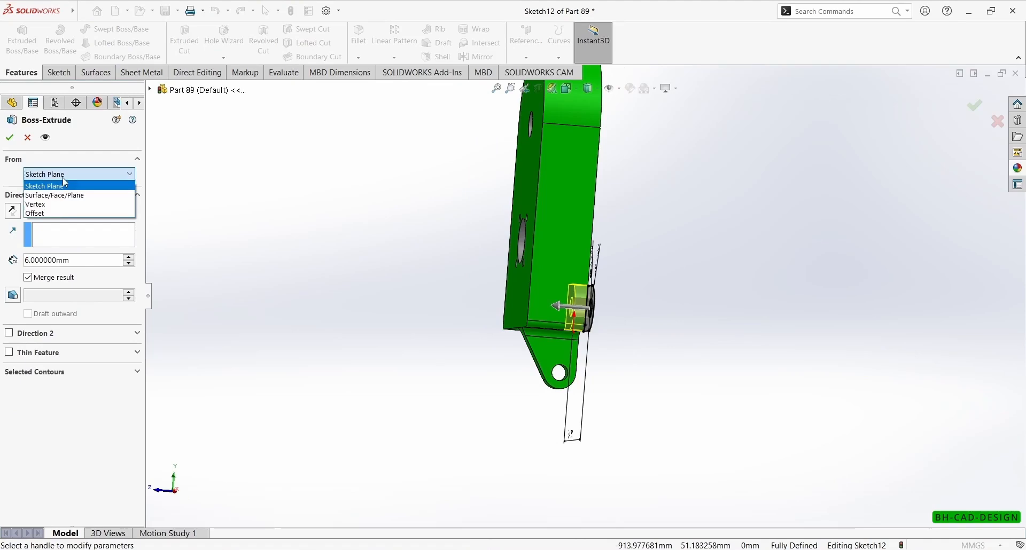
{"action": "left_click", "coordinate": [54, 214]}
{"action": "left_click_drag", "start_coordinate": [70, 194], "coordinate": [45, 194]}
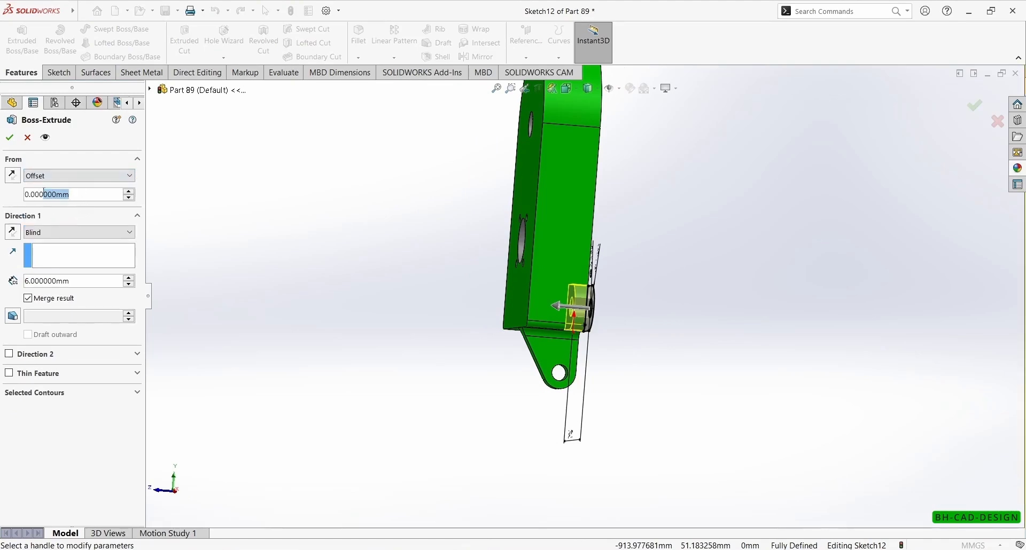
{"action": "type", "text": "12"}
{"action": "key", "text": "Return"}
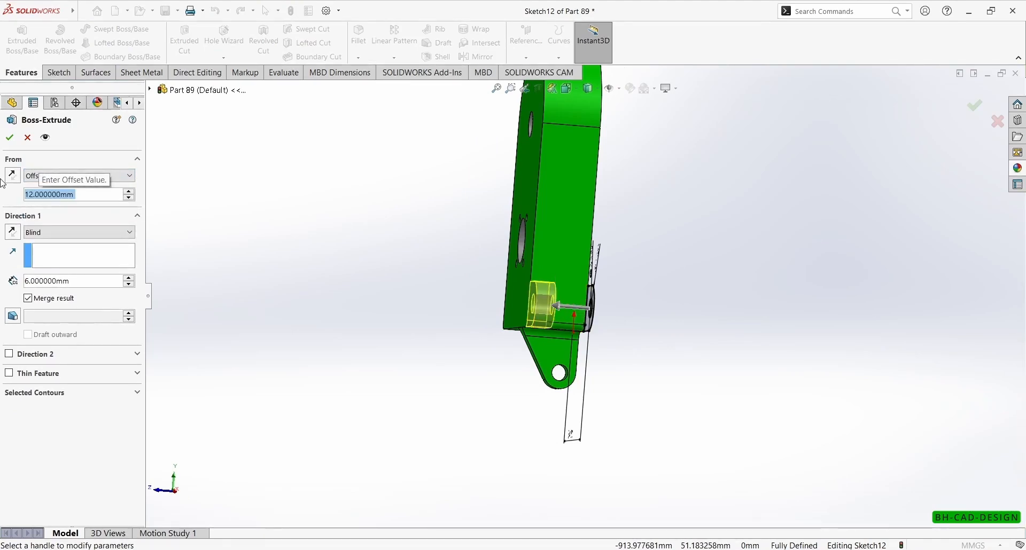
{"action": "left_click", "coordinate": [84, 283]}
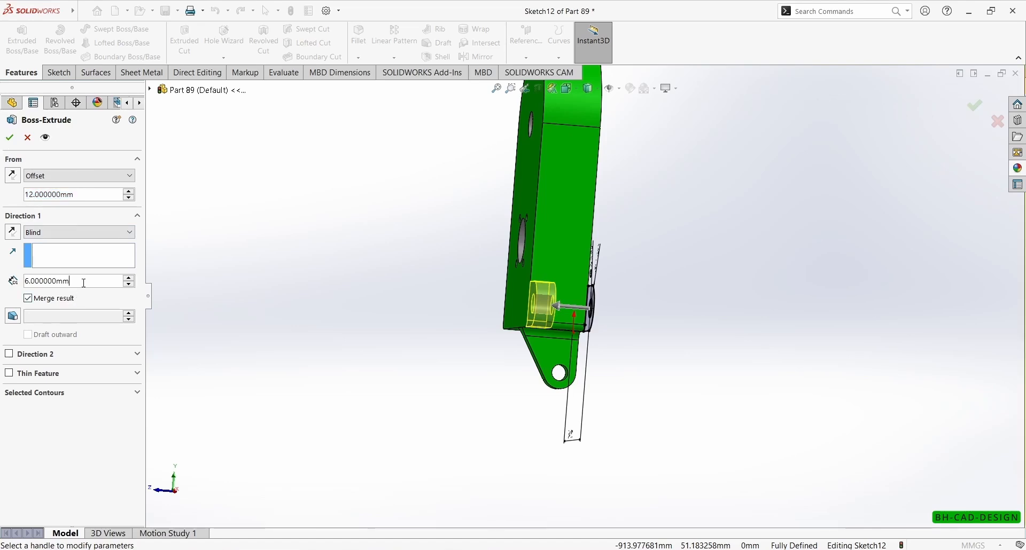
{"action": "type", "text": "6"}
{"action": "key", "text": "Return"}
{"action": "key", "text": "Return"}
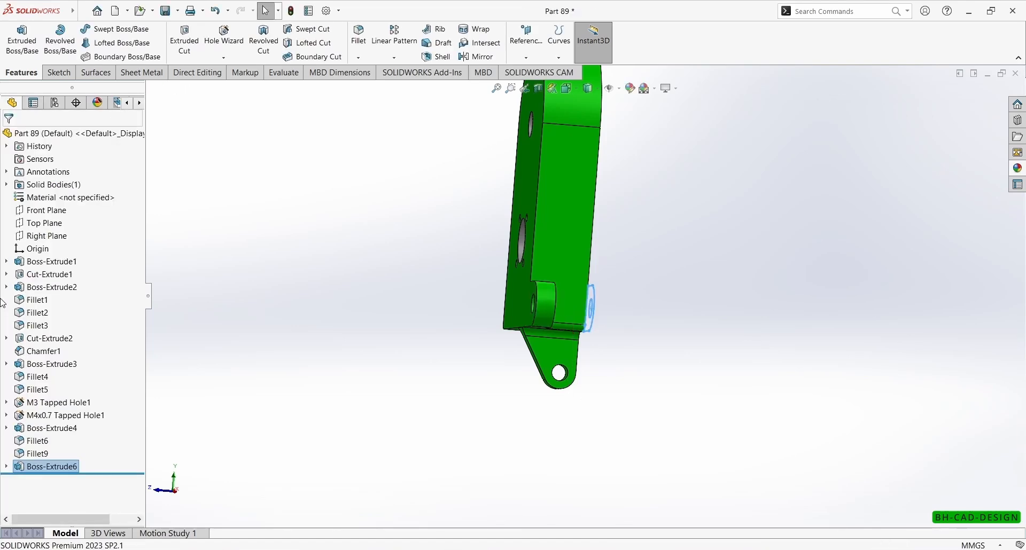
Fillet the short edge where the ear's straight side meets the housing's side wall with an 8 mm radius.
{"action": "left_click", "coordinate": [252, 333]}
{"action": "middle_click_drag", "start_coordinate": [252, 333], "coordinate": [406, 160]}
{"action": "left_click", "coordinate": [358, 35]}
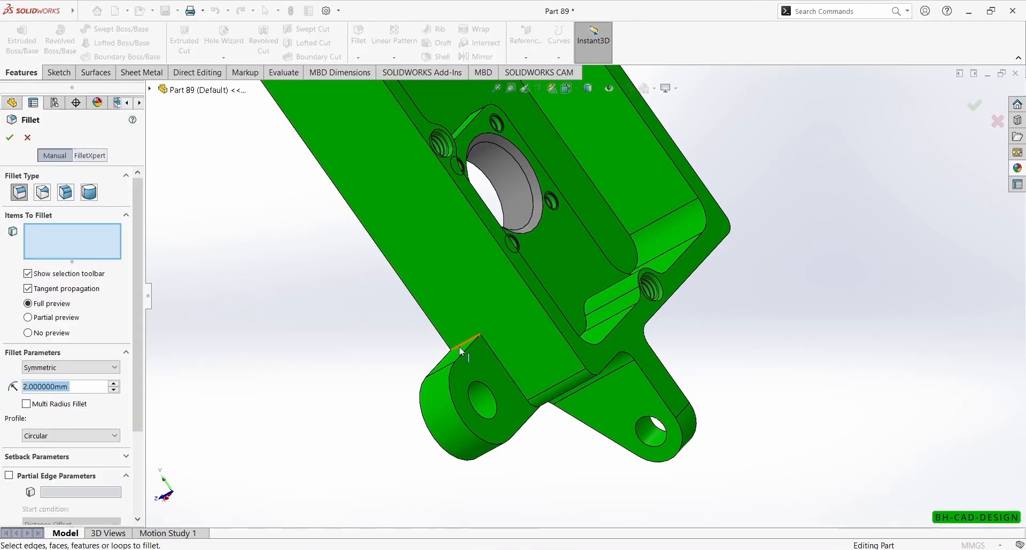
{"action": "left_click", "coordinate": [459, 347]}
{"action": "type", "text": "8"}
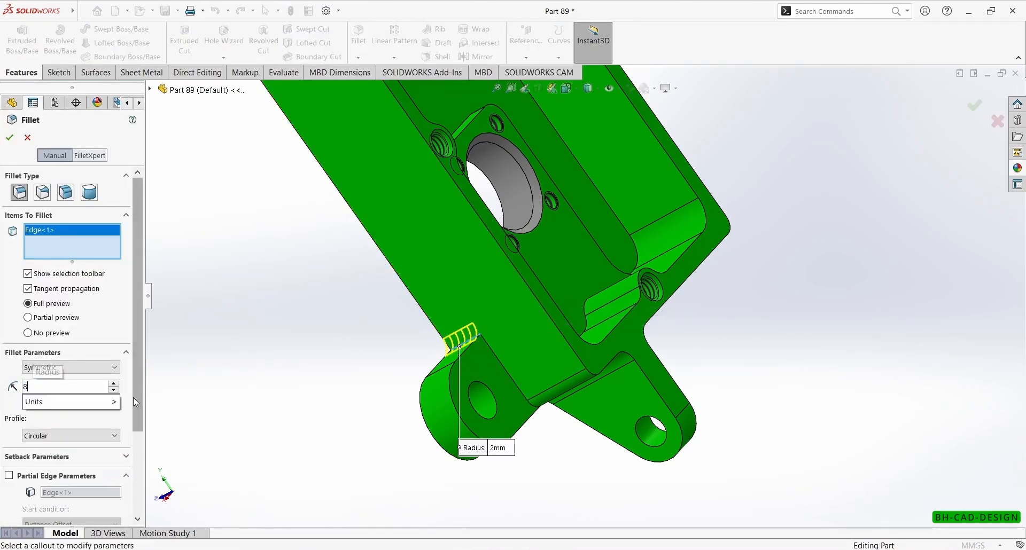
{"action": "key", "text": "Return"}
{"action": "left_click", "coordinate": [9, 137]}
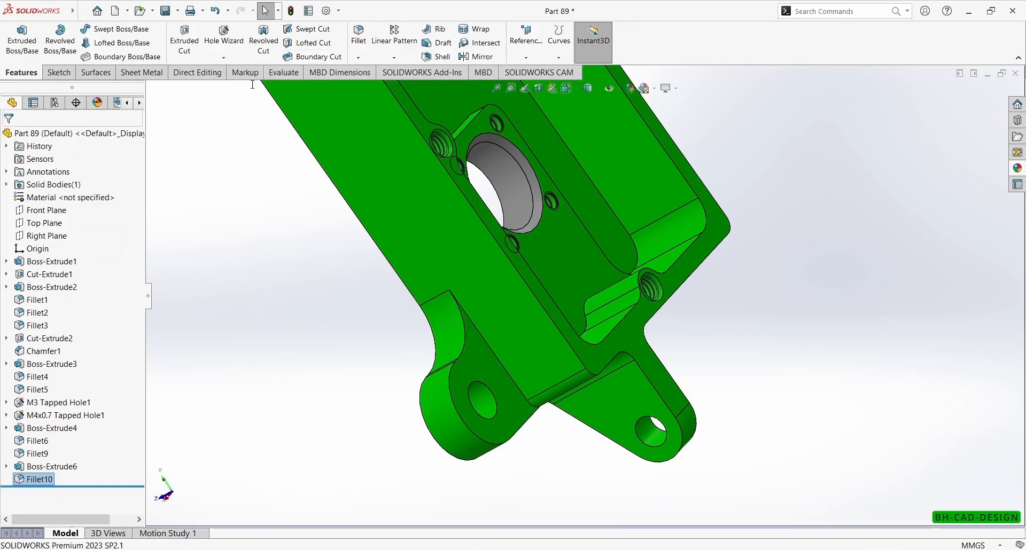
Fillet the long edge where the ear's flat face meets the housing's side wall with an 8 mm radius.
{"action": "left_click", "coordinate": [362, 43]}
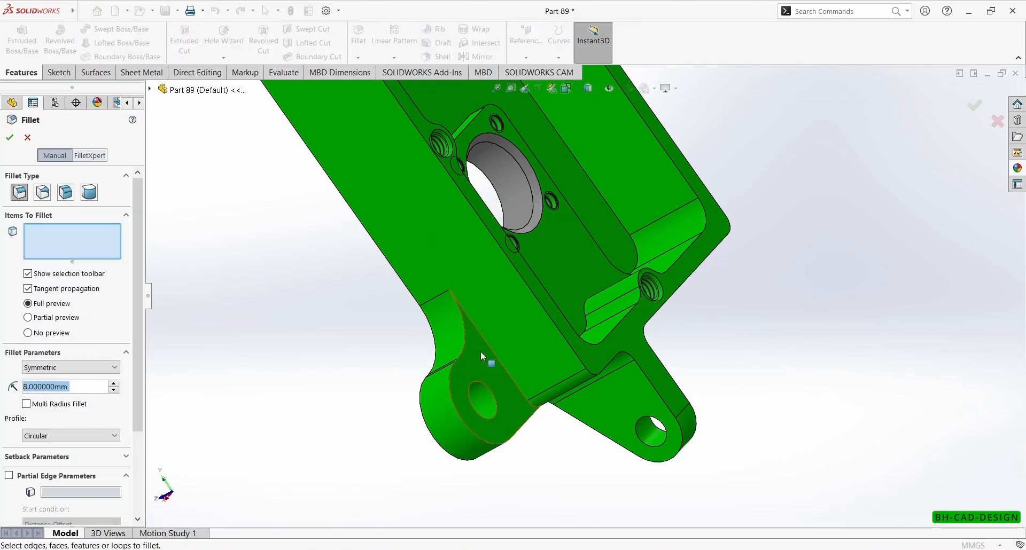
{"action": "left_click", "coordinate": [452, 372]}
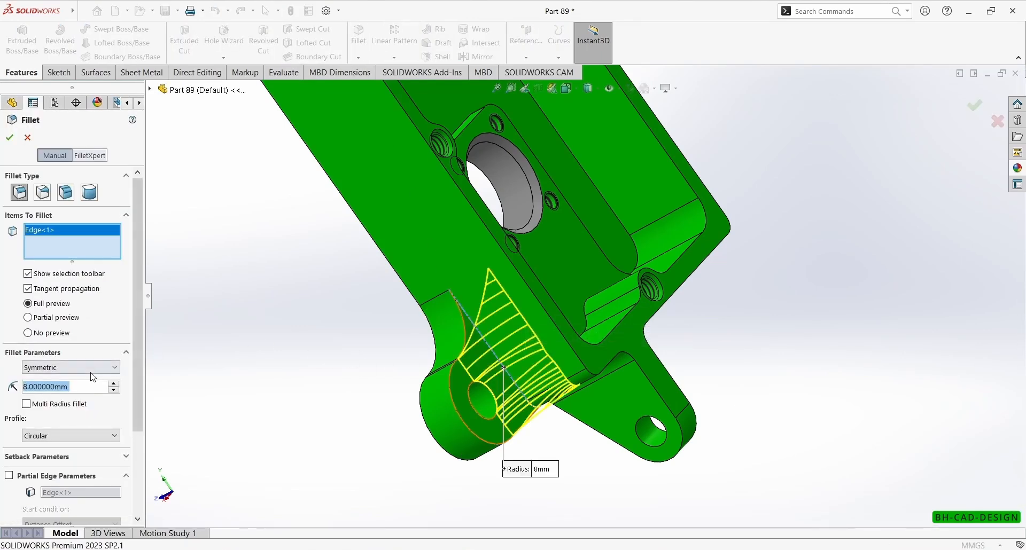
{"action": "key", "text": "Return"}
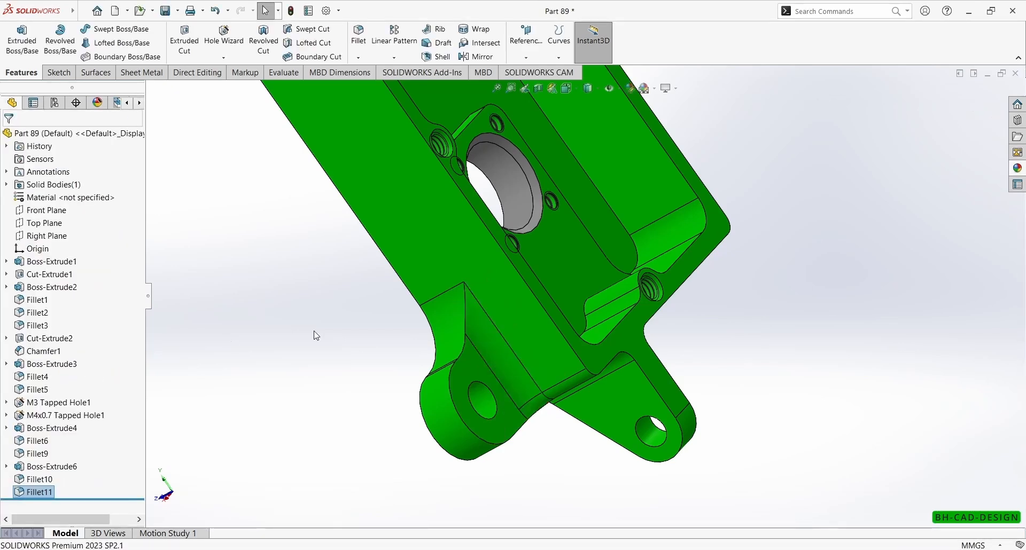
Mirror the whole housing body about the Right Plane with merged solids to create the opposite lug and ear.
{"action": "middle_click_drag", "start_coordinate": [313, 334], "coordinate": [433, 310]}
{"action": "middle_click_drag", "start_coordinate": [515, 390], "coordinate": [590, 404]}
{"action": "scroll", "coordinate": [483, 306], "scroll_direction": "up", "scroll_amount": 4}
{"action": "middle_click_drag", "start_coordinate": [485, 306], "coordinate": [592, 380]}
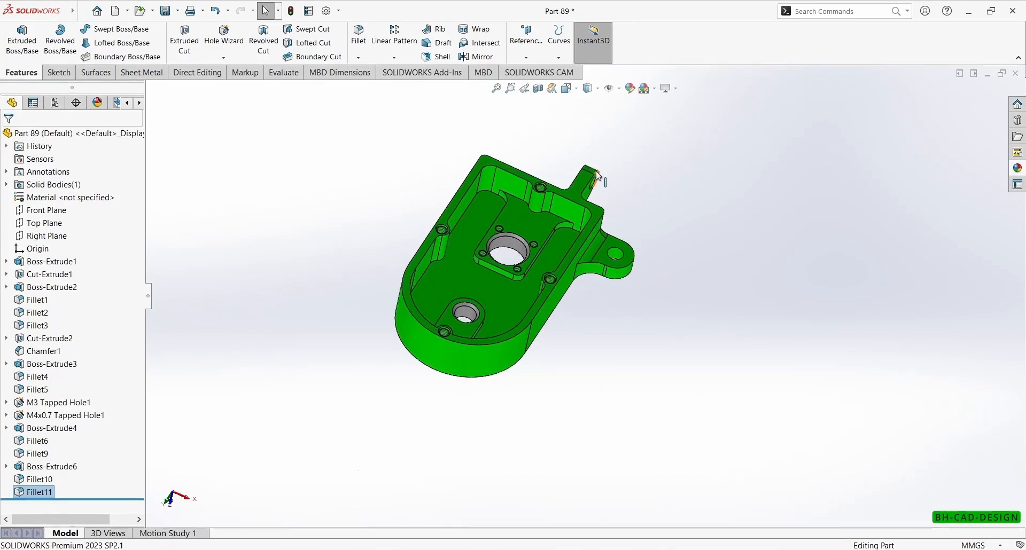
{"action": "scroll", "coordinate": [593, 175], "scroll_direction": "down", "scroll_amount": 3}
{"action": "middle_click_drag", "start_coordinate": [593, 175], "coordinate": [575, 141]}
{"action": "left_click", "coordinate": [778, 315]}
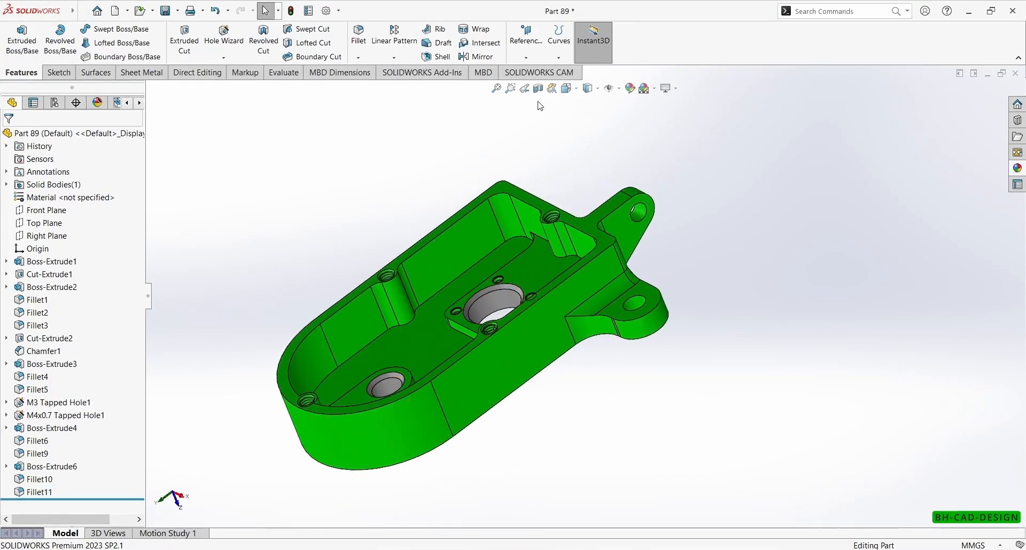
{"action": "left_click", "coordinate": [477, 57]}
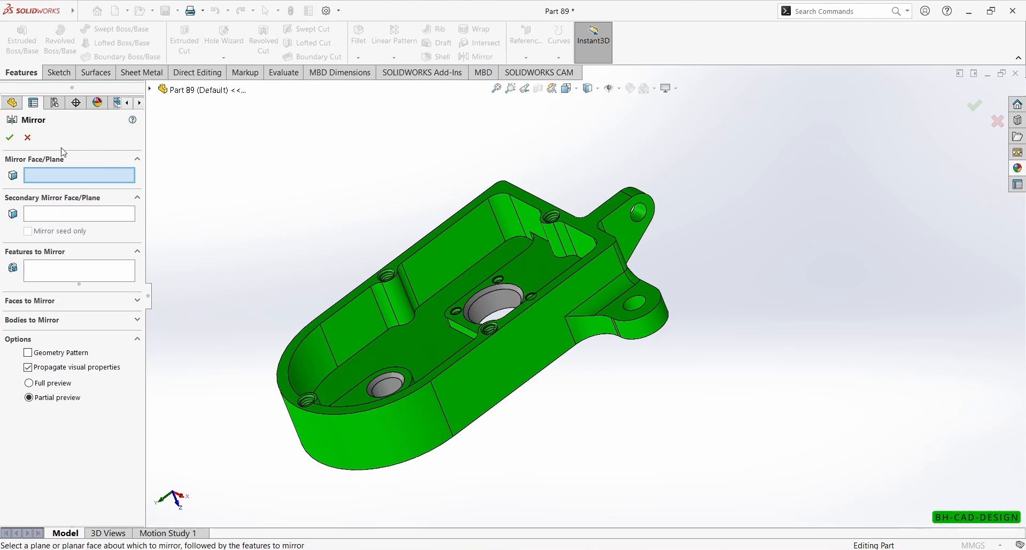
{"action": "left_click", "coordinate": [150, 89]}
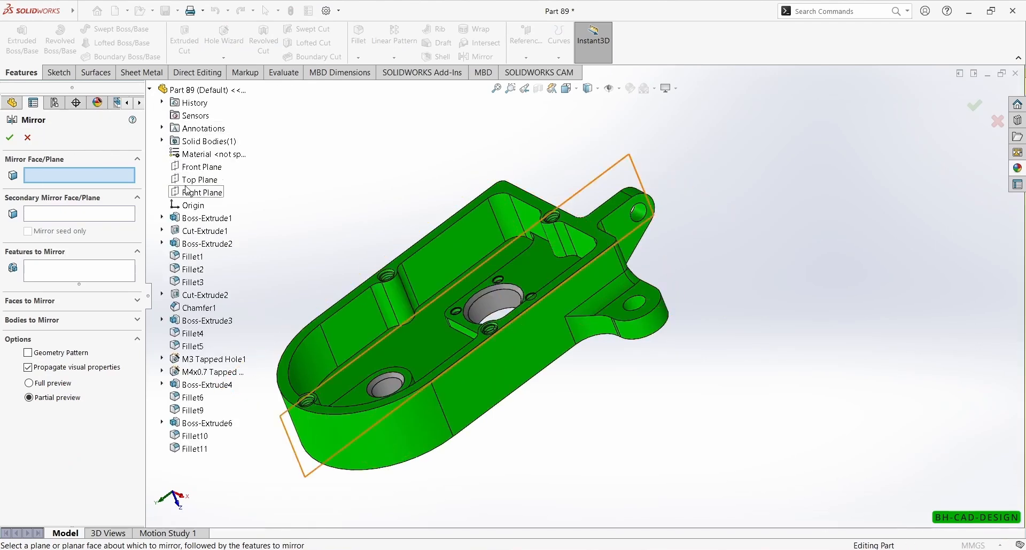
{"action": "left_click", "coordinate": [188, 191]}
{"action": "left_click", "coordinate": [80, 320]}
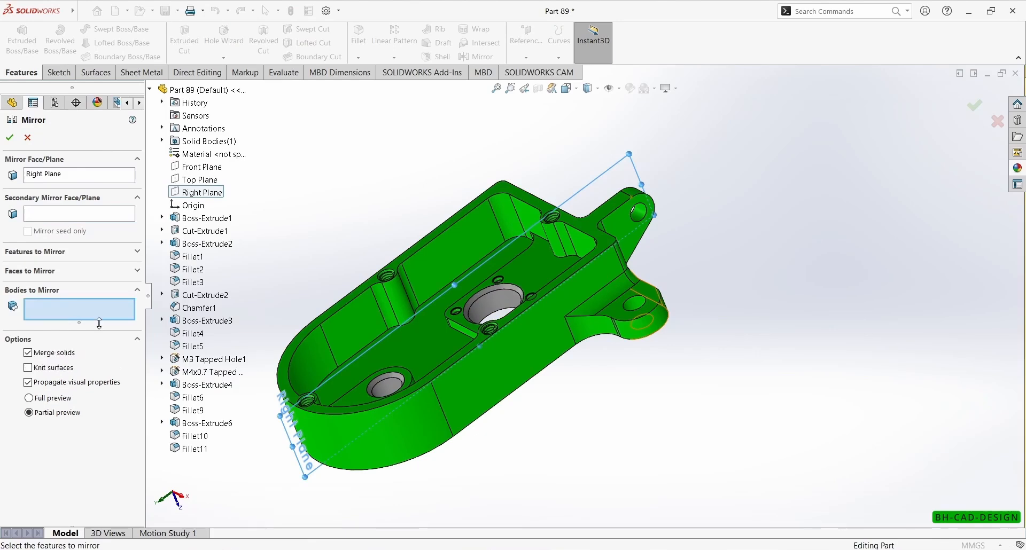
{"action": "left_click", "coordinate": [419, 424]}
{"action": "left_click", "coordinate": [6, 137]}
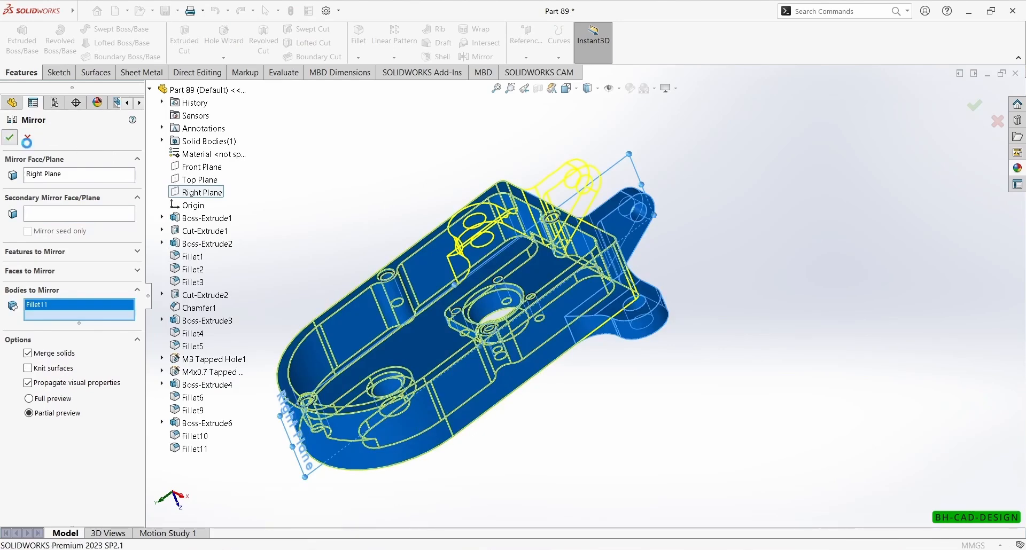
{"action": "mouse_move", "coordinate": [311, 191]}
{"action": "middle_mouse_down"}
{"action": "mouse_move", "coordinate": [406, 190]}
{"action": "mouse_move", "coordinate": [361, 204]}
{"action": "middle_mouse_up"}
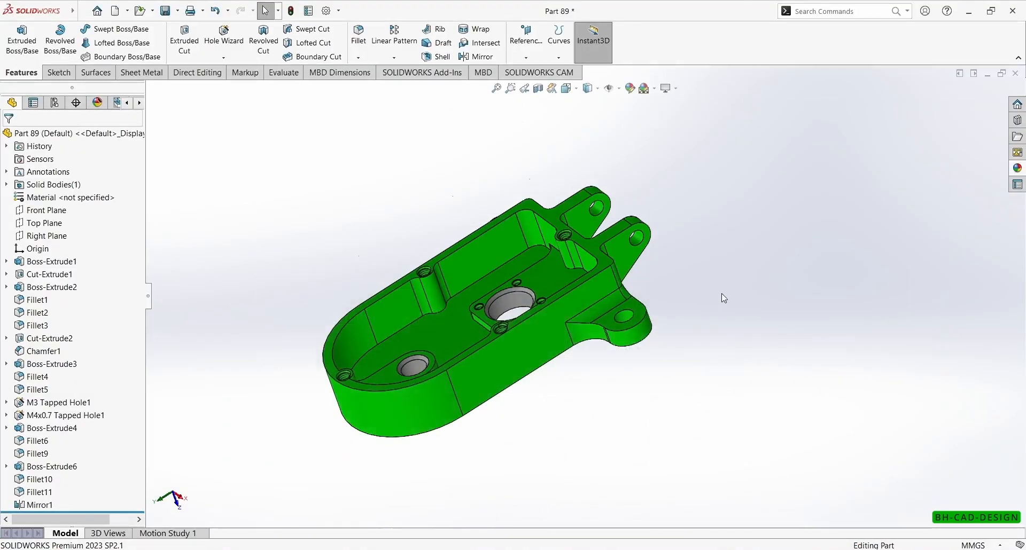
{"action": "scroll", "coordinate": [572, 332], "scroll_direction": "down", "scroll_amount": 3}
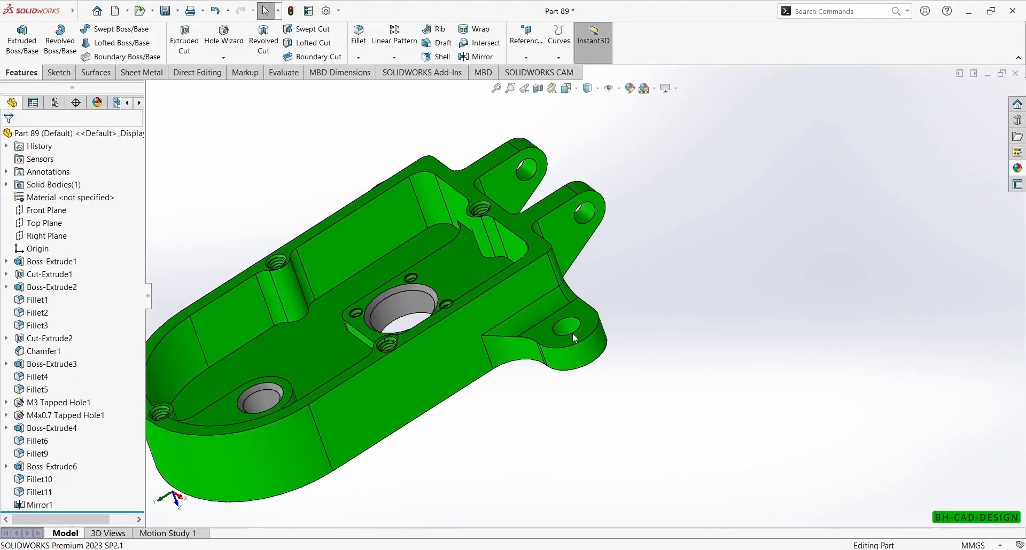
Colour the bore faces of both hinge lugs and both side mounting ears grey from the standard swatches.
{"action": "left_click", "coordinate": [568, 329]}
{"action": "left_click", "coordinate": [590, 219], "text": "ctrl"}
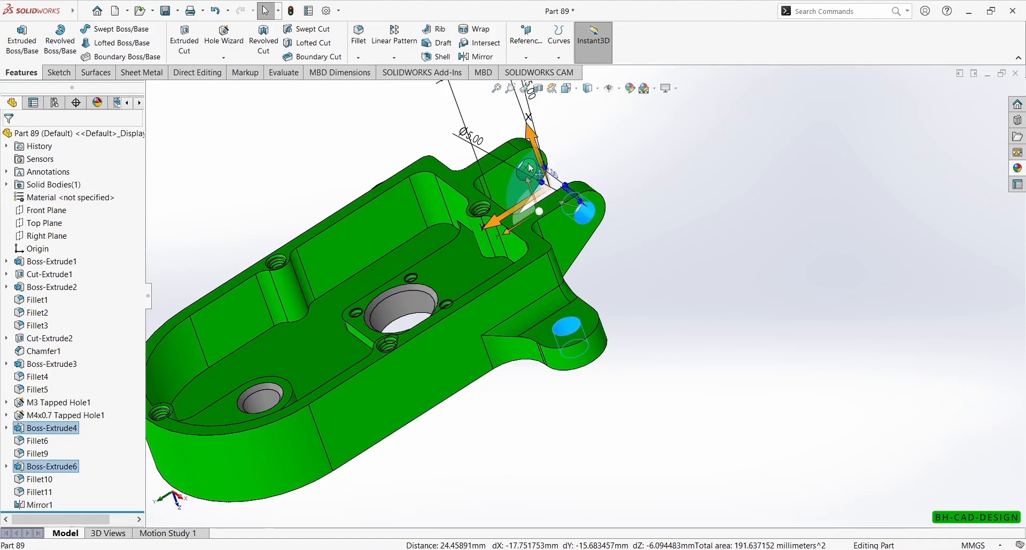
{"action": "scroll", "coordinate": [586, 154], "scroll_direction": "down", "scroll_amount": 2}
{"action": "middle_click_drag", "start_coordinate": [586, 155], "coordinate": [505, 222]}
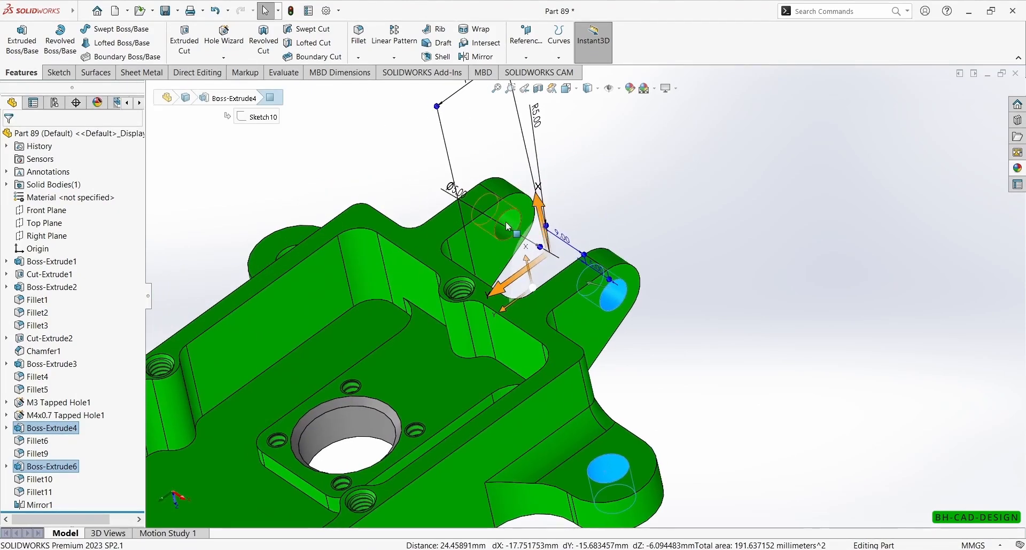
{"action": "left_click", "coordinate": [507, 225], "text": "ctrl"}
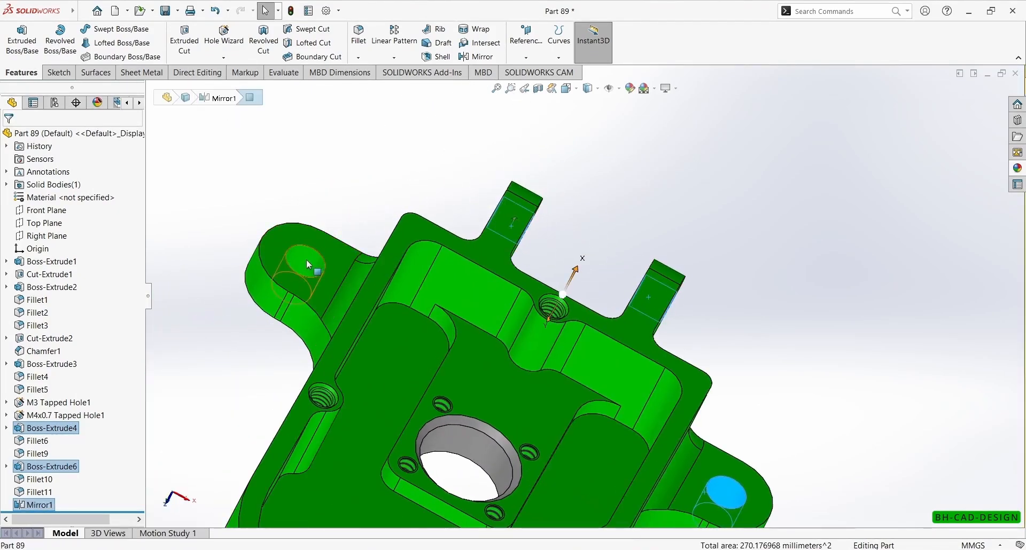
{"action": "left_click", "coordinate": [307, 262]}
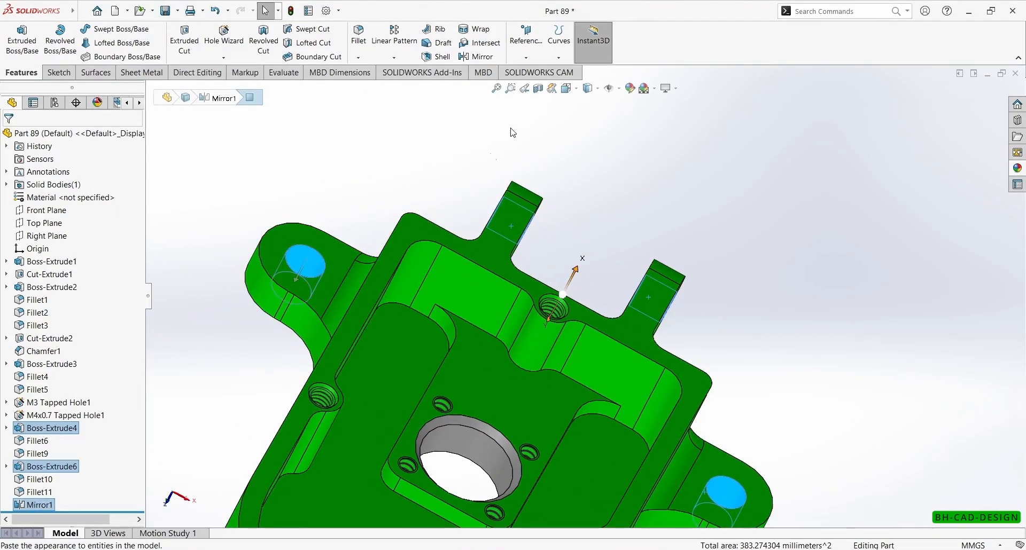
{"action": "left_click", "coordinate": [631, 89]}
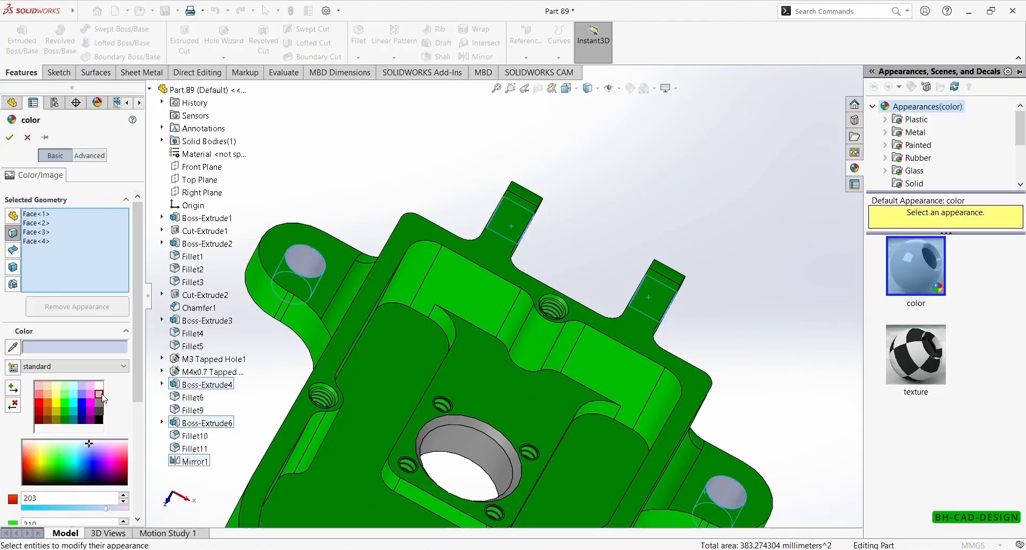
{"action": "left_click", "coordinate": [99, 396]}
{"action": "left_click", "coordinate": [9, 137]}
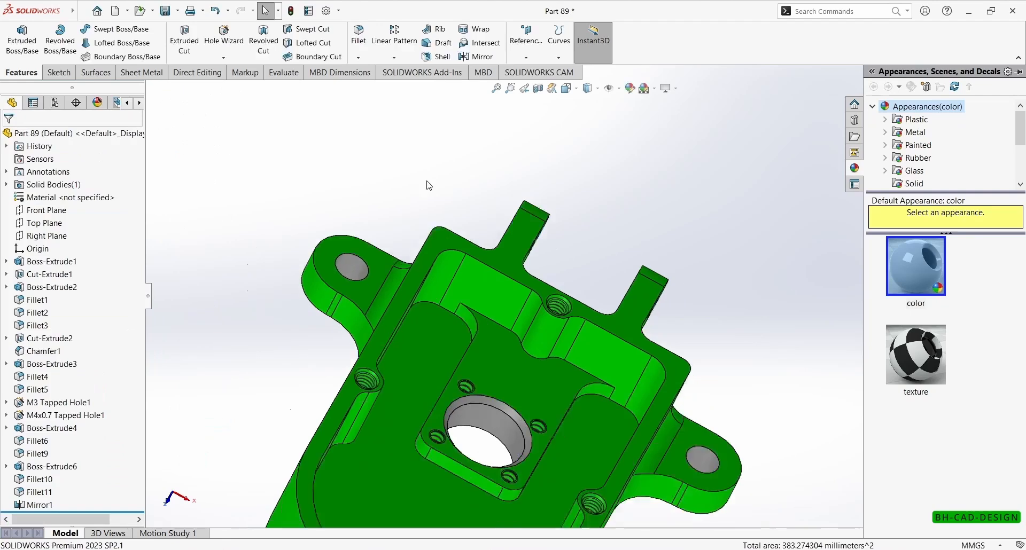
Turn on Shadows In Shaded Mode and RealView Graphics for the housing display.
{"action": "scroll", "coordinate": [426, 183], "scroll_direction": "up", "scroll_amount": 3}
{"action": "middle_click_drag", "start_coordinate": [426, 184], "coordinate": [432, 298]}
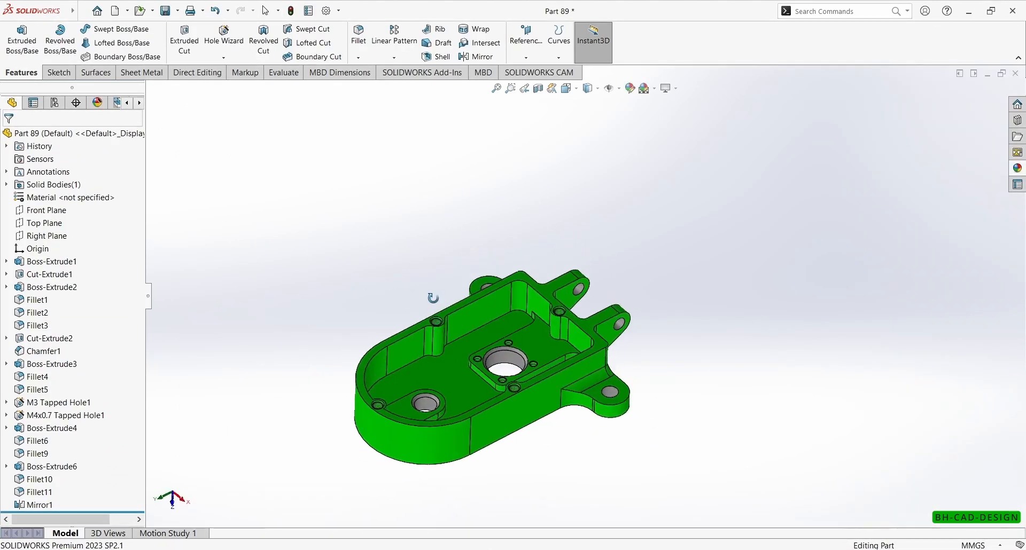
{"action": "middle_click_drag", "start_coordinate": [488, 337], "coordinate": [630, 406]}
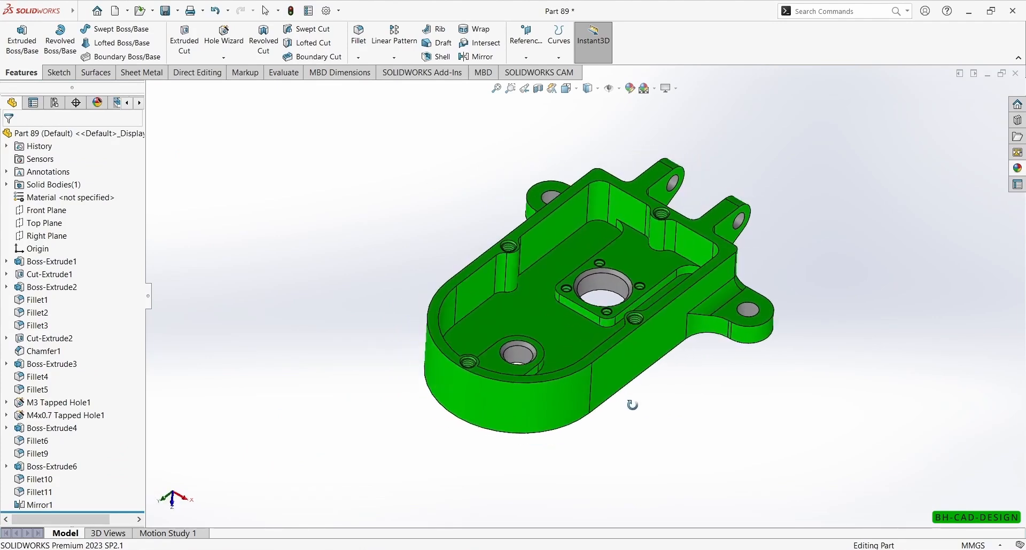
{"action": "middle_click_drag", "start_coordinate": [813, 292], "coordinate": [379, 447]}
{"action": "middle_click_drag", "start_coordinate": [891, 222], "coordinate": [745, 208]}
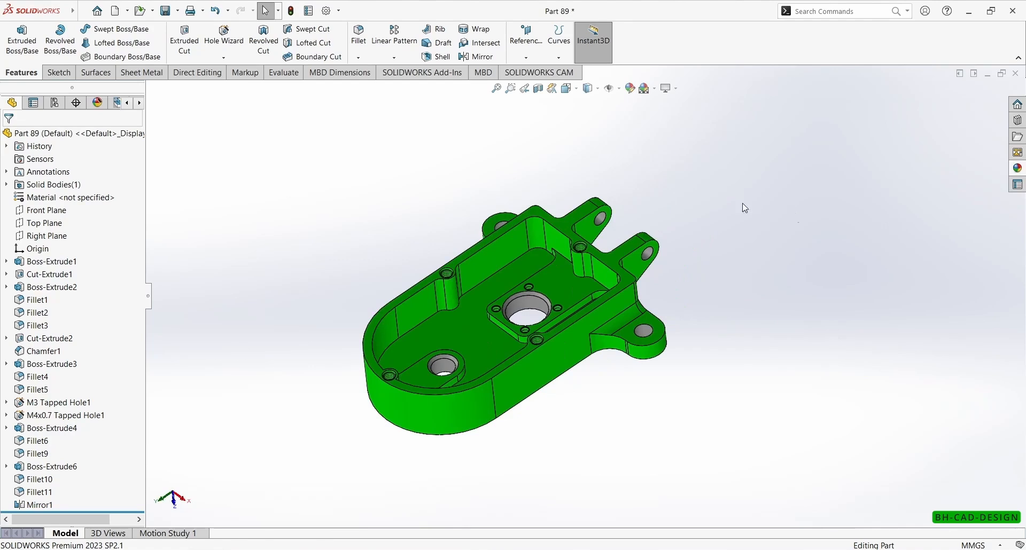
{"action": "left_click", "coordinate": [669, 88]}
{"action": "left_click", "coordinate": [693, 118]}
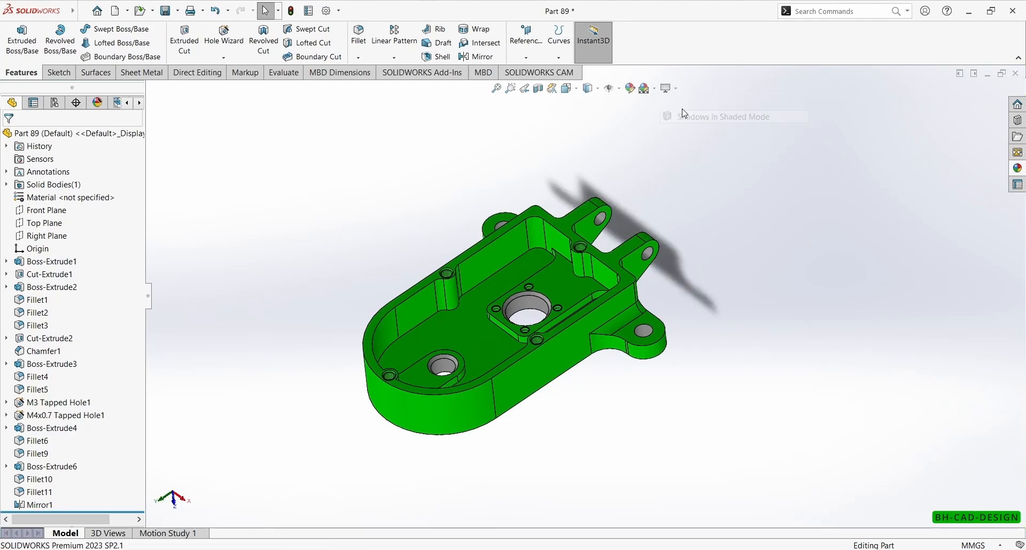
{"action": "left_click", "coordinate": [669, 88]}
{"action": "left_click", "coordinate": [678, 103]}
{"action": "middle_click_drag", "start_coordinate": [677, 266], "coordinate": [652, 237]}
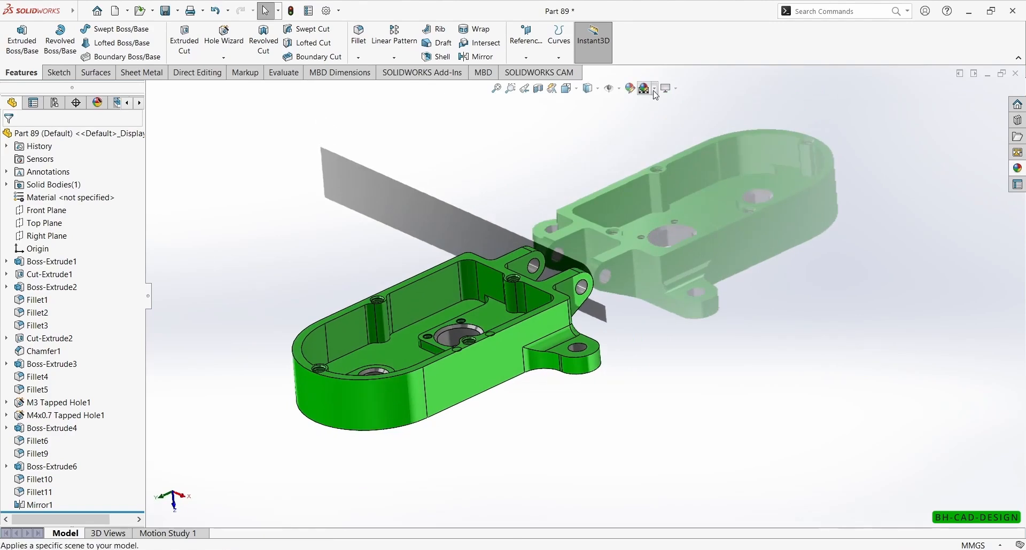
Apply a plain white scene behind the housing and save the part.
{"action": "left_click", "coordinate": [655, 88]}
{"action": "left_click", "coordinate": [664, 116]}
{"action": "middle_click_drag", "start_coordinate": [607, 297], "coordinate": [536, 409]}
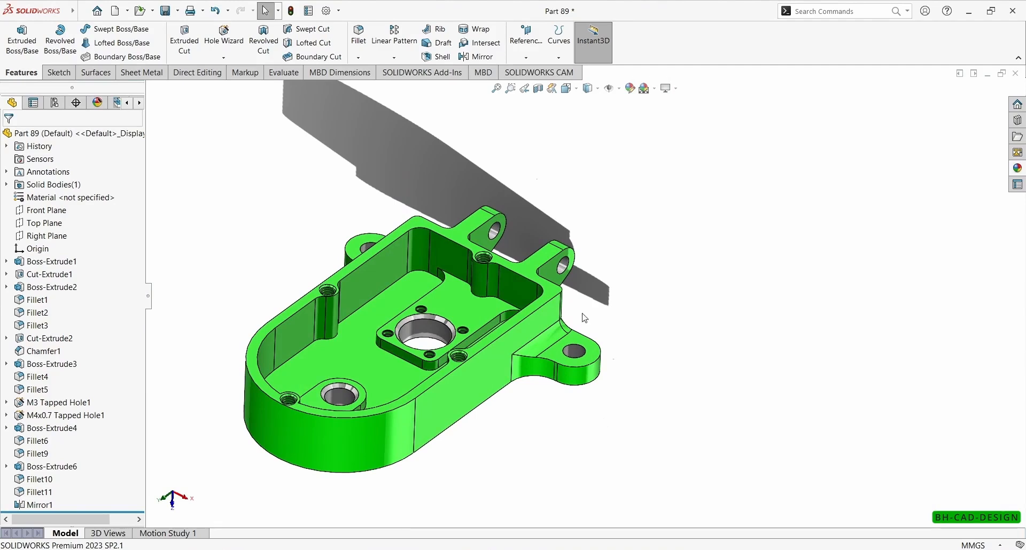
{"action": "left_click", "coordinate": [168, 11]}
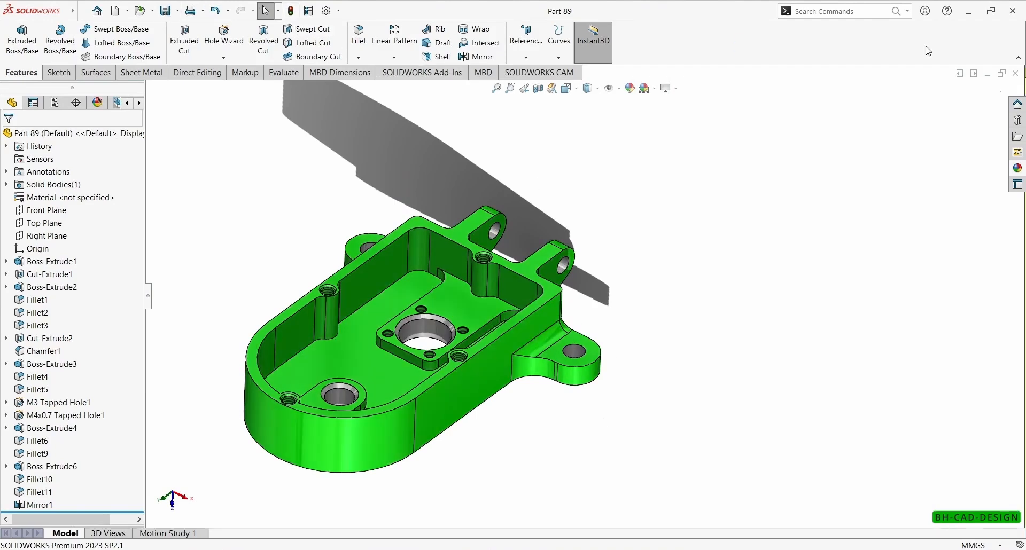